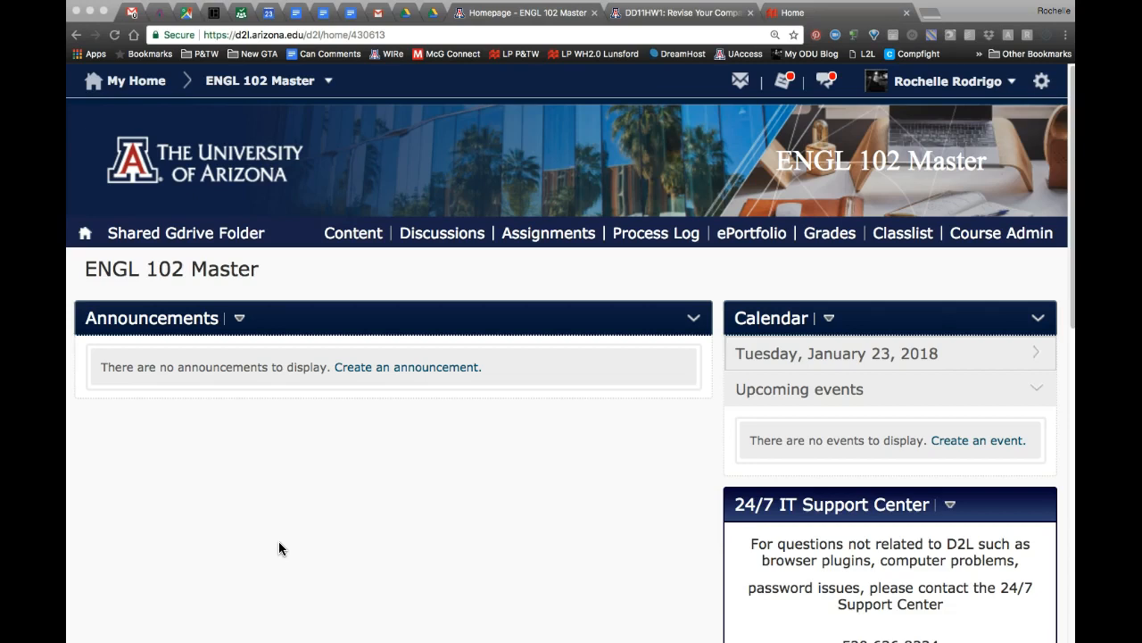
# Step: Look over the MacMillan Course Tools widget on the ENGL 102 Master homepage, including its Gradebook and Writer's Help links
pyautogui.scroll(-5, 289, 527)
pyautogui.scroll(-5, 289, 532)
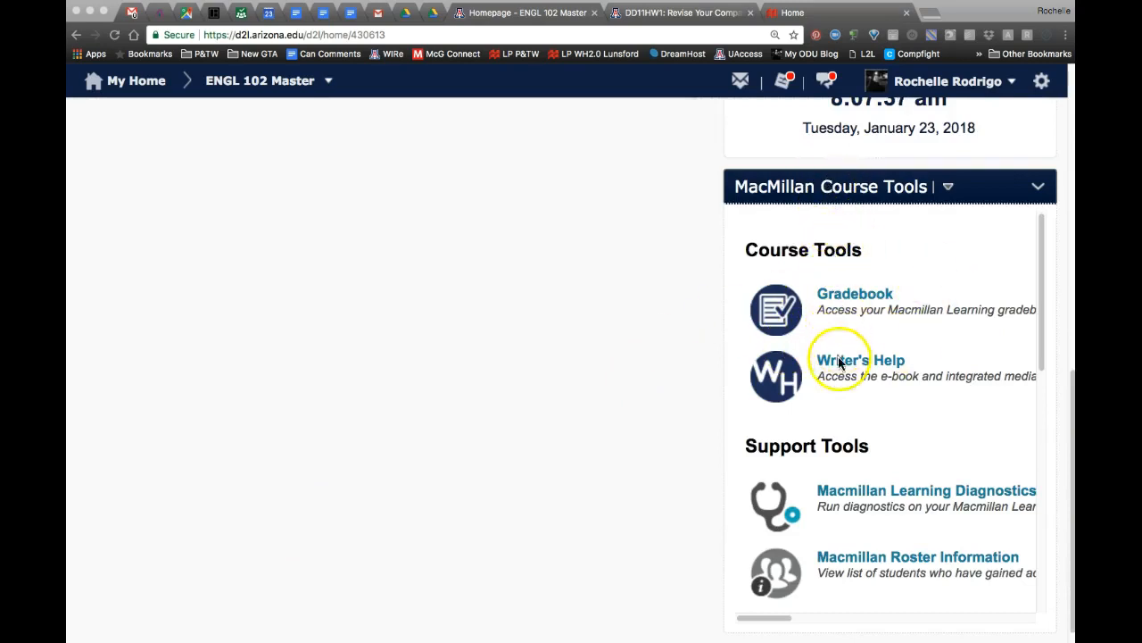
pyautogui.click(847, 373)
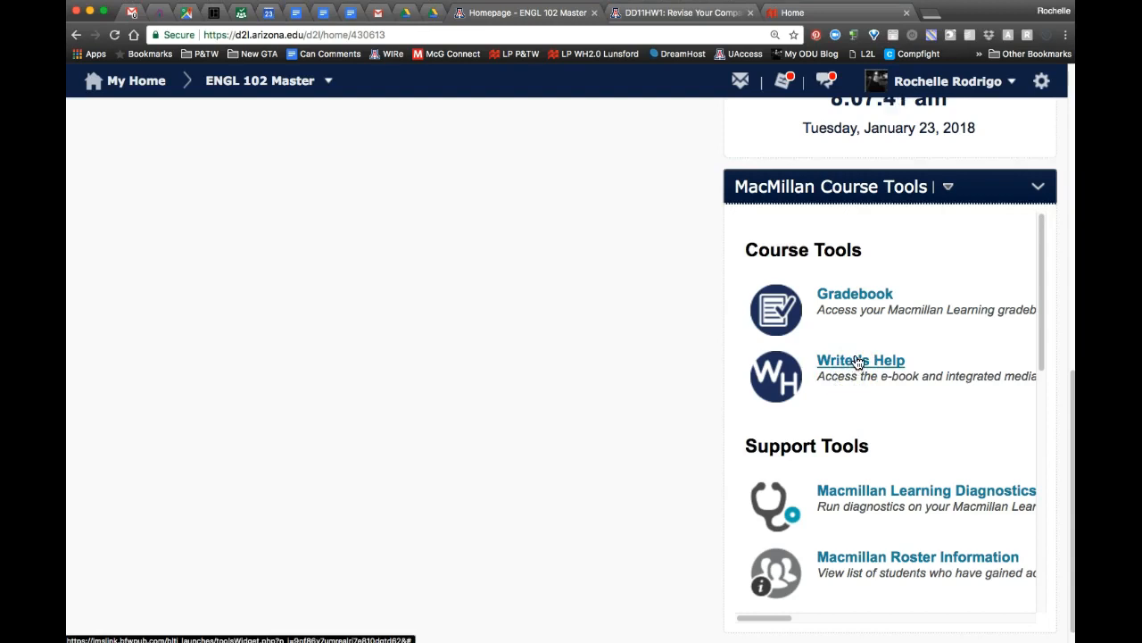
pyautogui.click(804, 378)
pyautogui.click(850, 293)
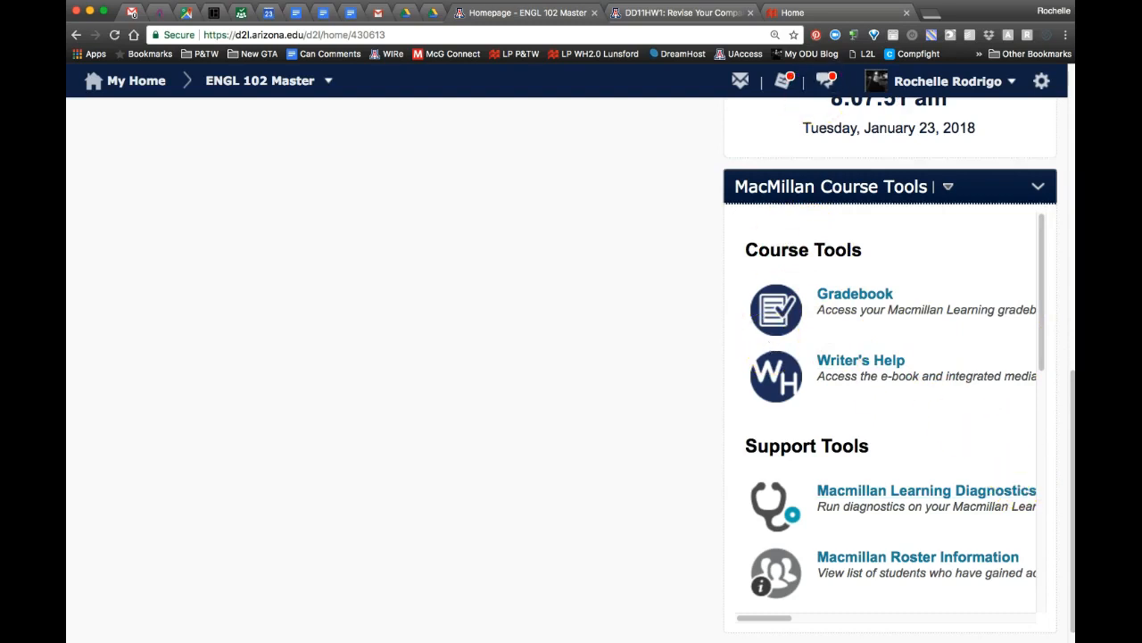
# Step: Switch to Writer's Help 2.0 and open the ENGL102 Spring 2018 test course
pyautogui.click(817, 17)
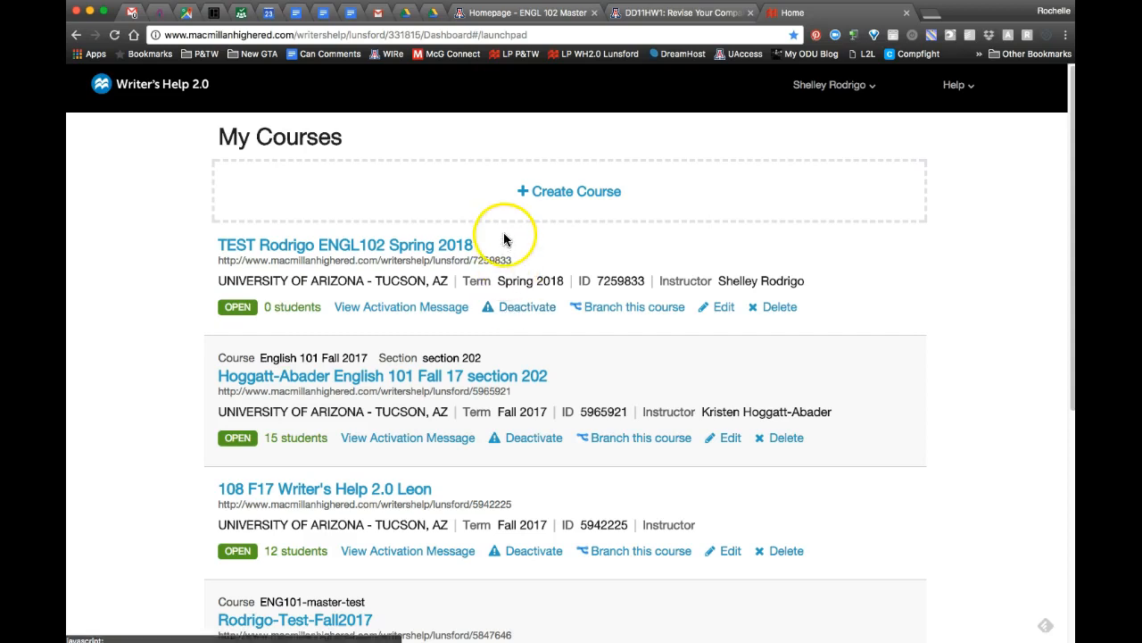
pyautogui.click(442, 248)
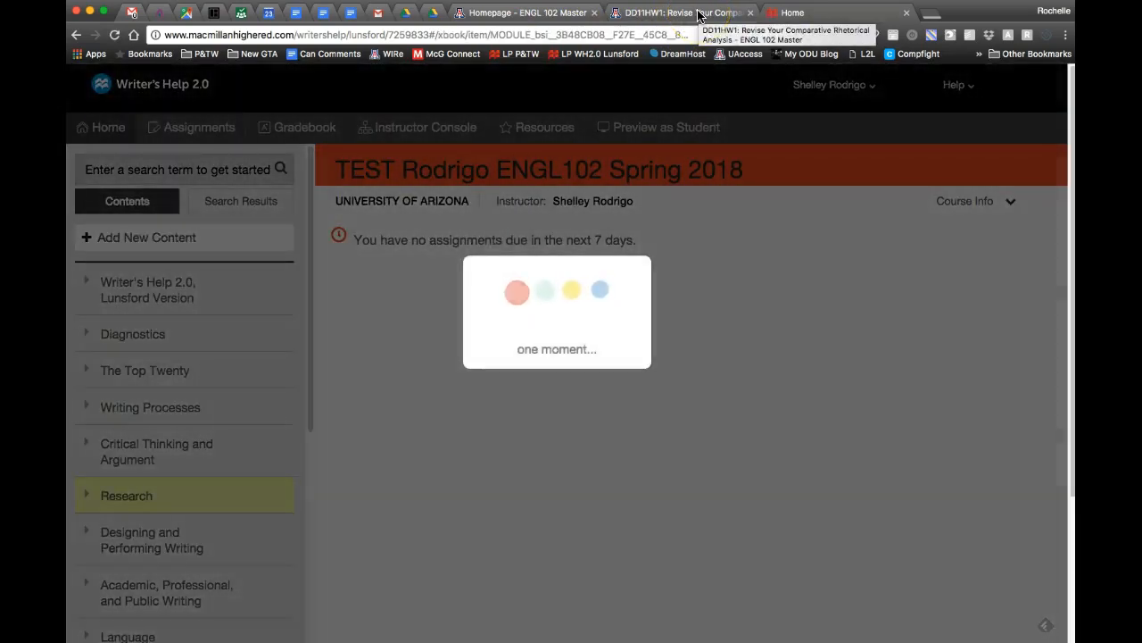
# Step: Switch to the DD11HW1 content page and read the Writer's Help readings assigned in Task 2: Check Integration & Attribution of Outside Sources
pyautogui.click(699, 14)
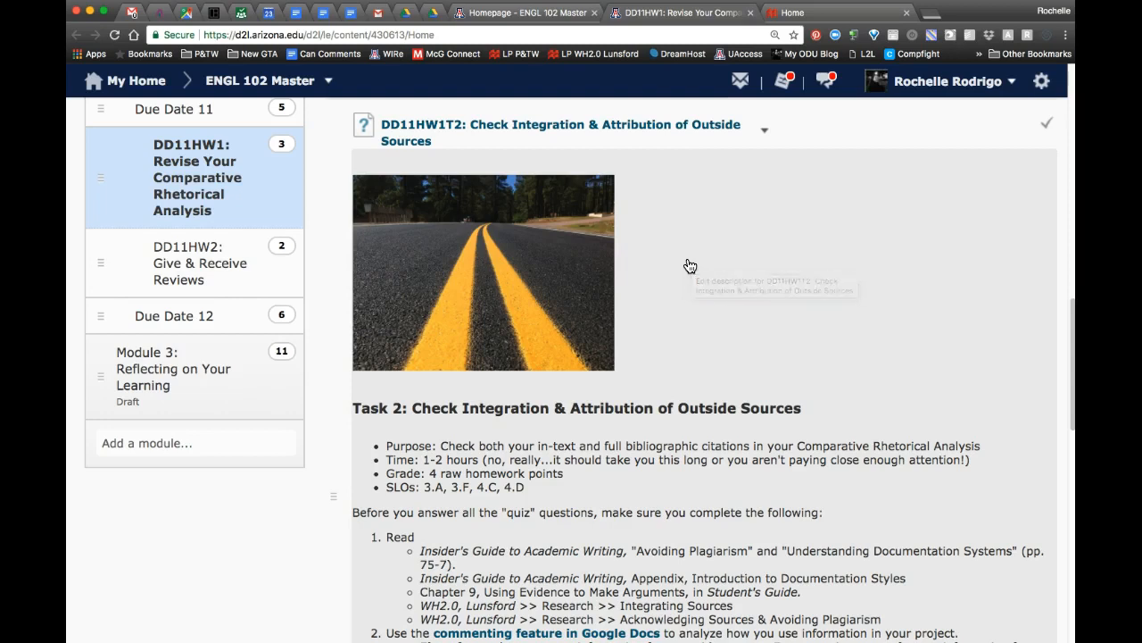
pyautogui.click(702, 343)
pyautogui.scroll(-1, 701, 342)
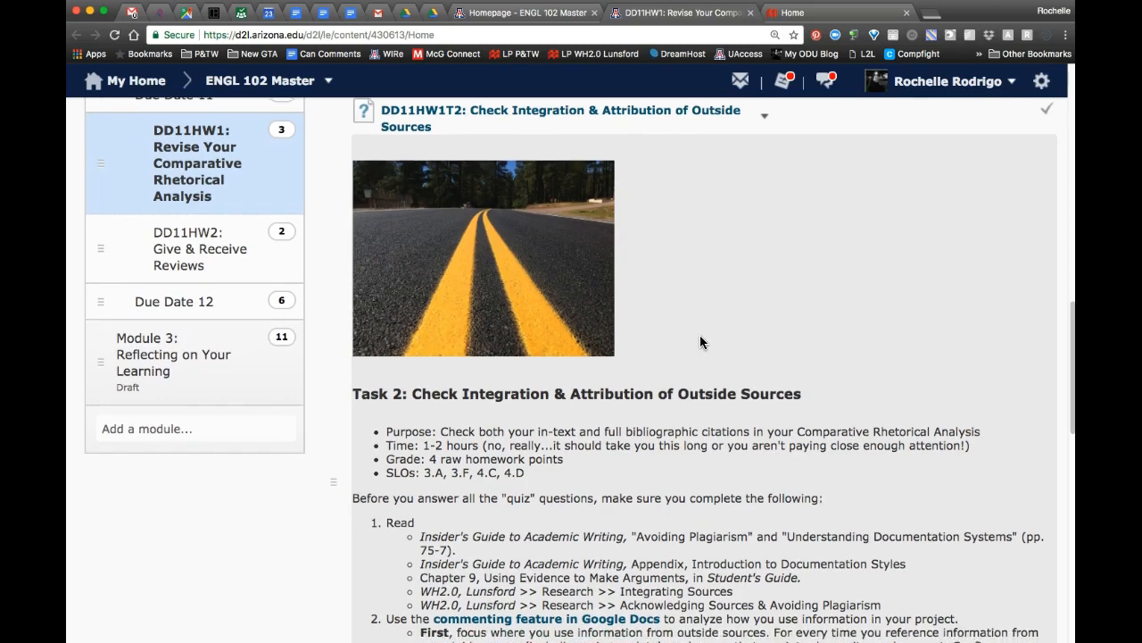
pyautogui.scroll(-2, 699, 342)
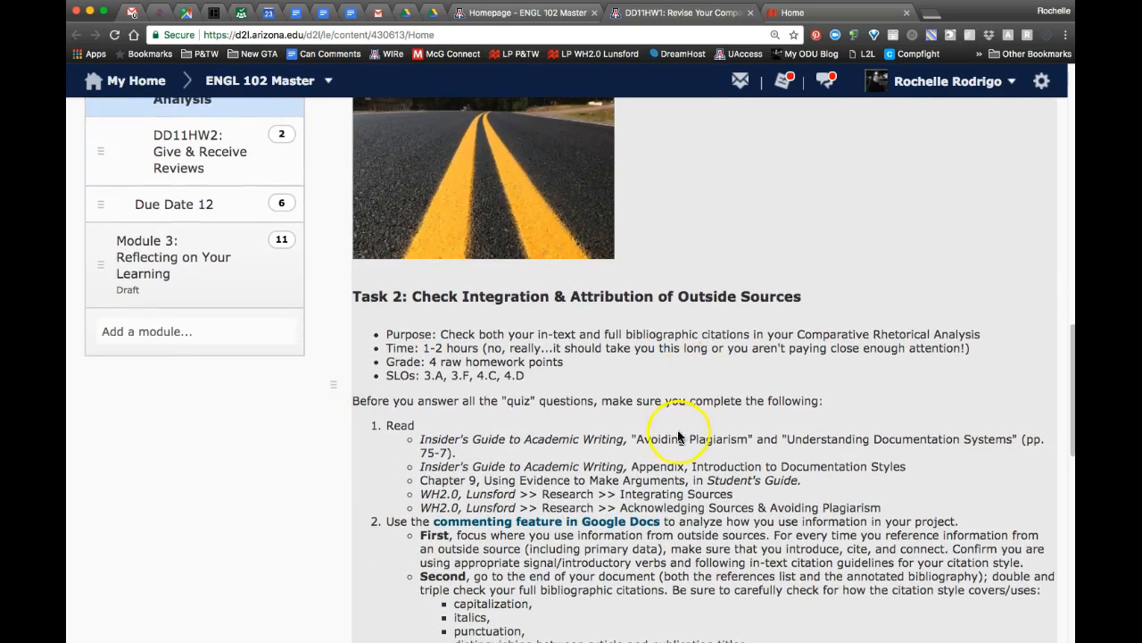
pyautogui.scroll(-2, 665, 465)
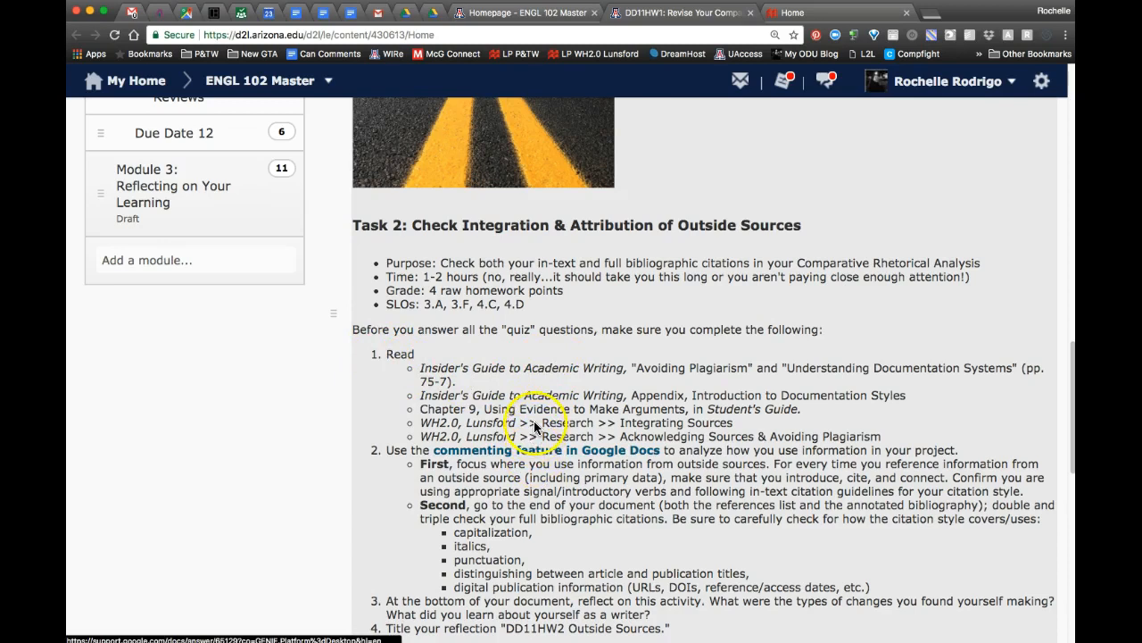
pyautogui.scroll(-1, 534, 420)
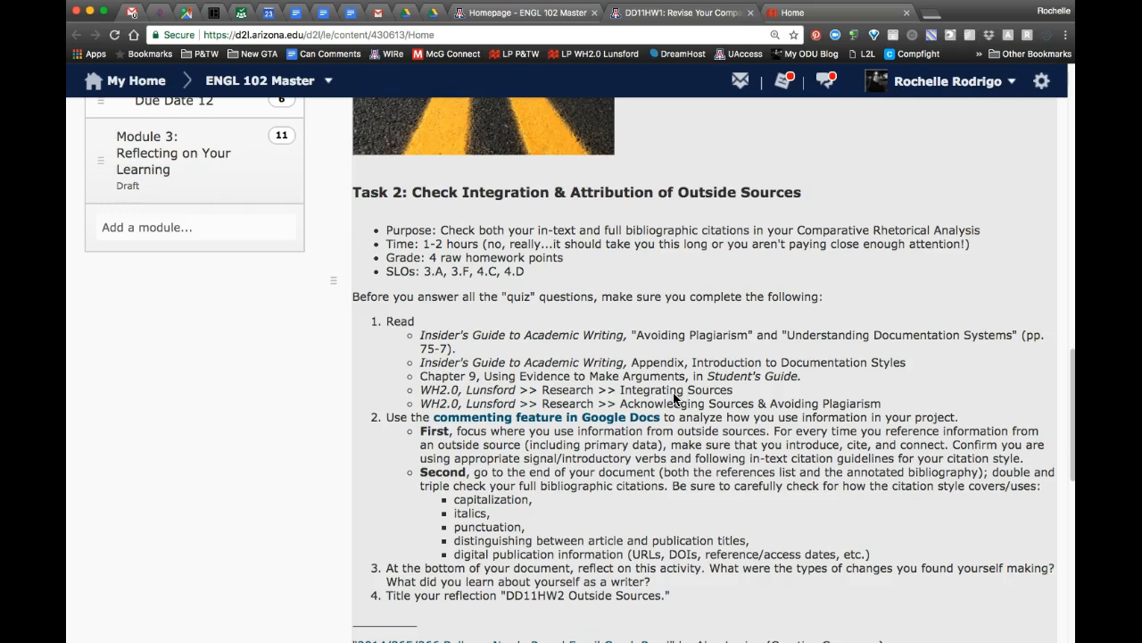
pyautogui.click(435, 398)
pyautogui.scroll(-5, 674, 397)
pyautogui.click(674, 396)
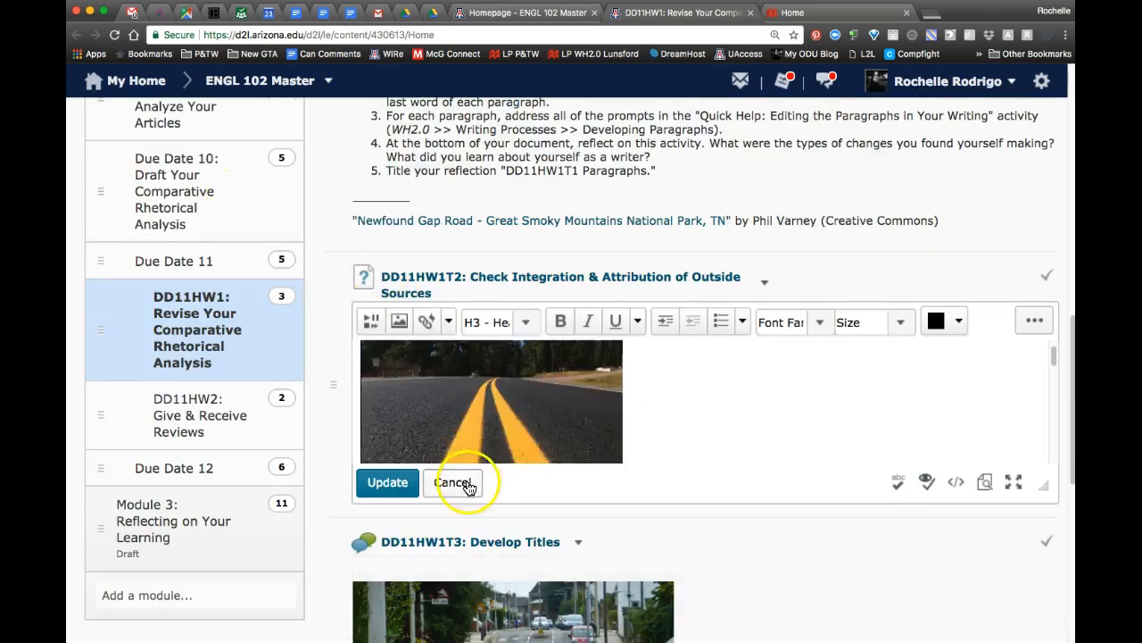
pyautogui.click(467, 482)
pyautogui.scroll(-5, 580, 473)
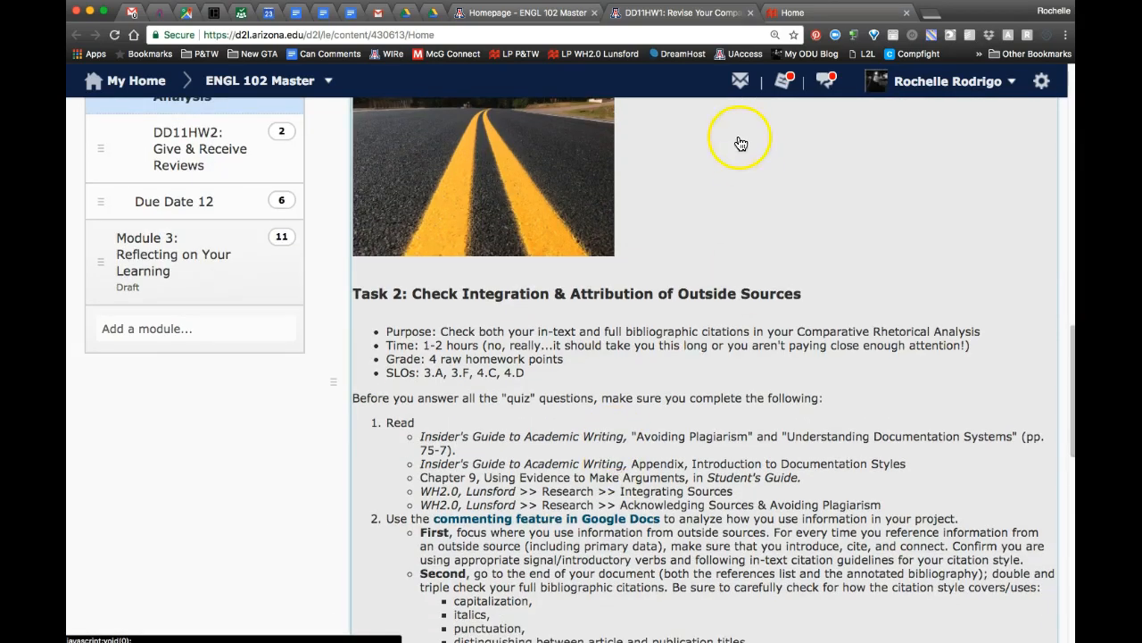
# Step: Return to Writer's Help 2.0, expand the Research part, and view its Integrating Sources chapter
pyautogui.click(800, 14)
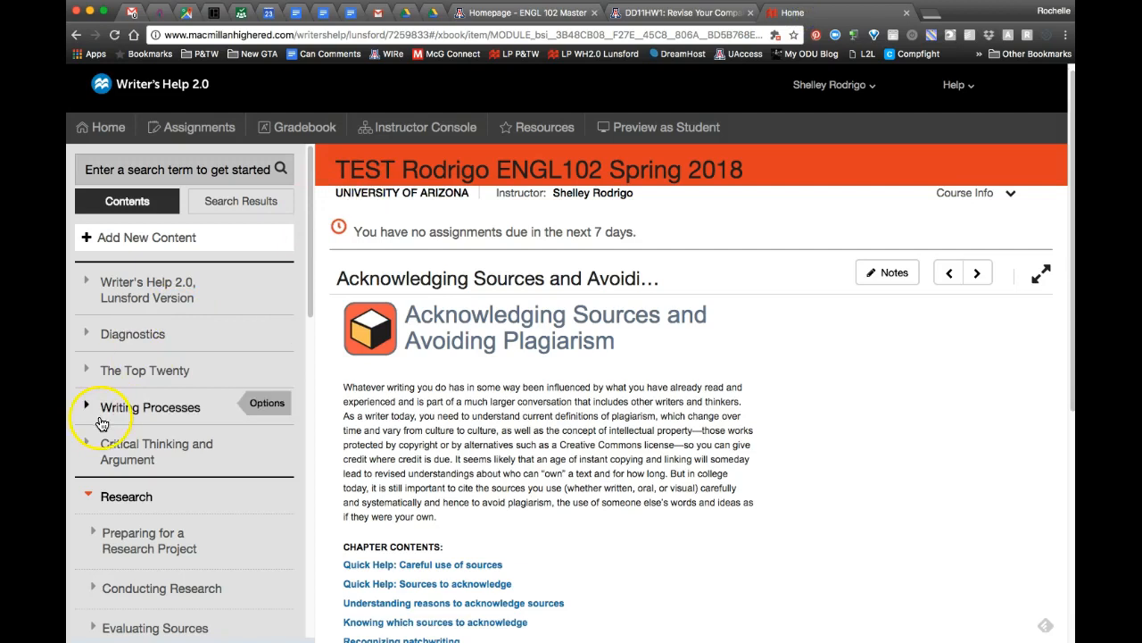
pyautogui.click(127, 501)
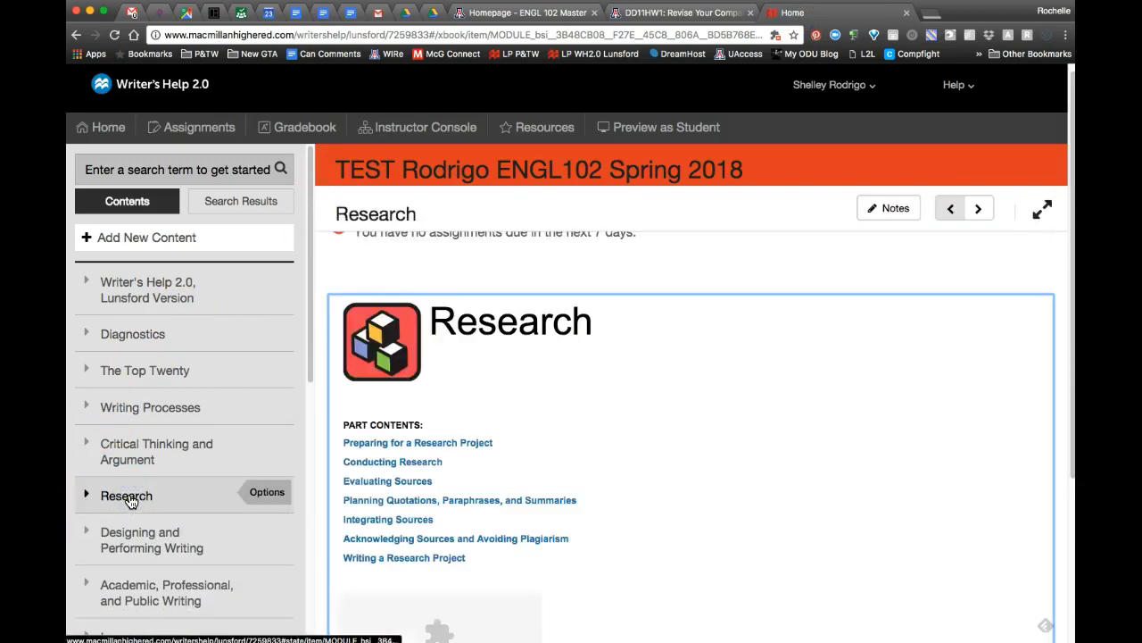
pyautogui.click(88, 494)
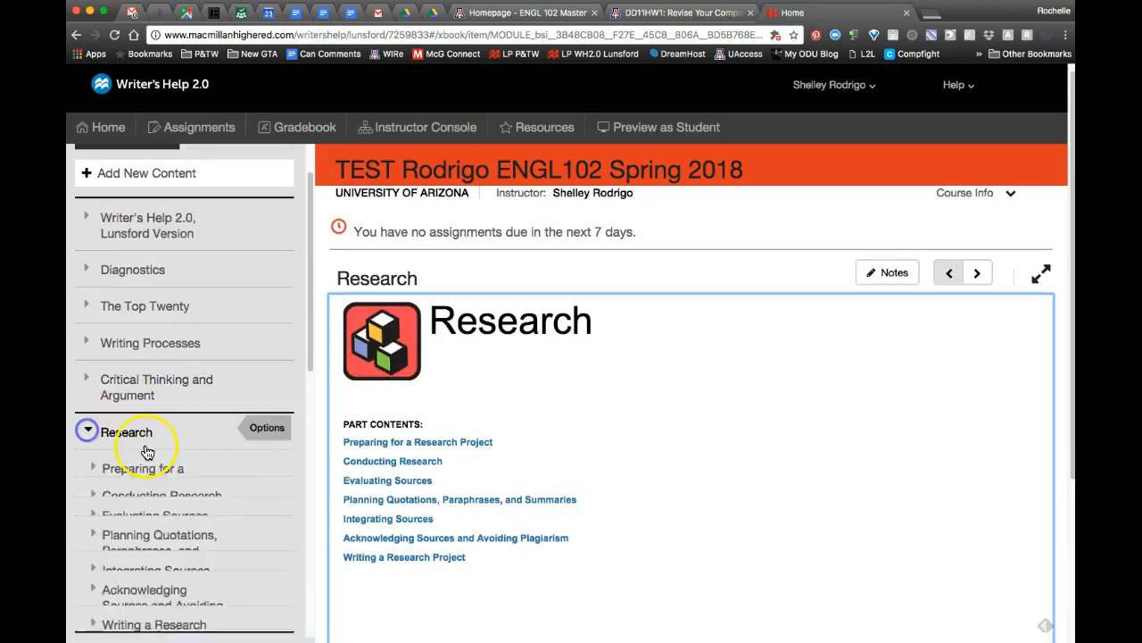
pyautogui.scroll(-2, 145, 451)
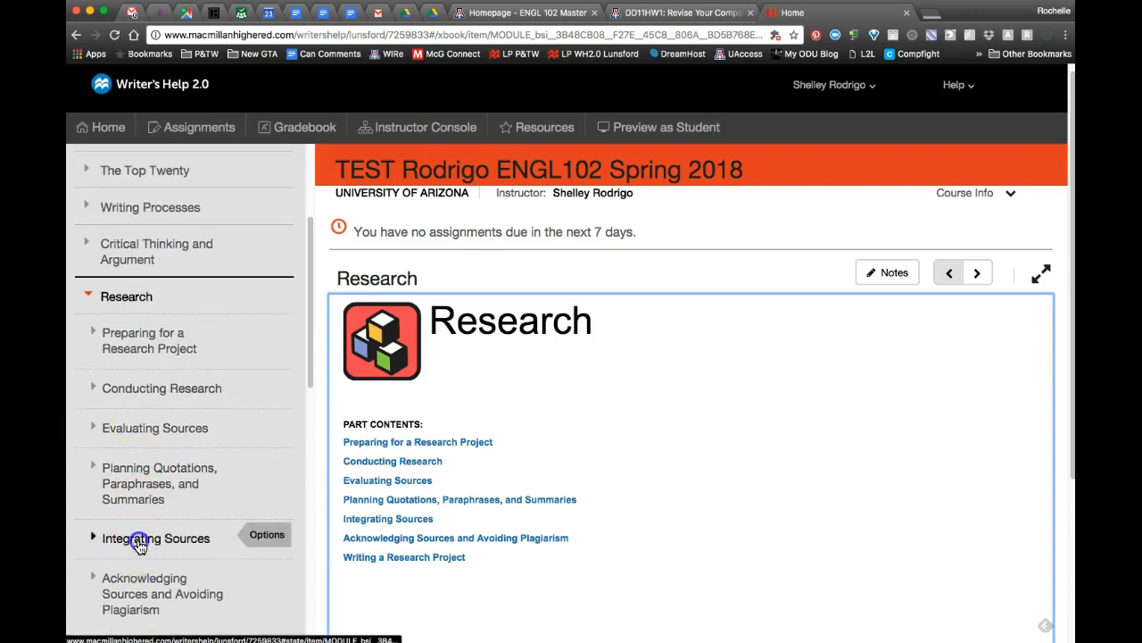
pyautogui.click(141, 538)
pyautogui.scroll(-1, 446, 473)
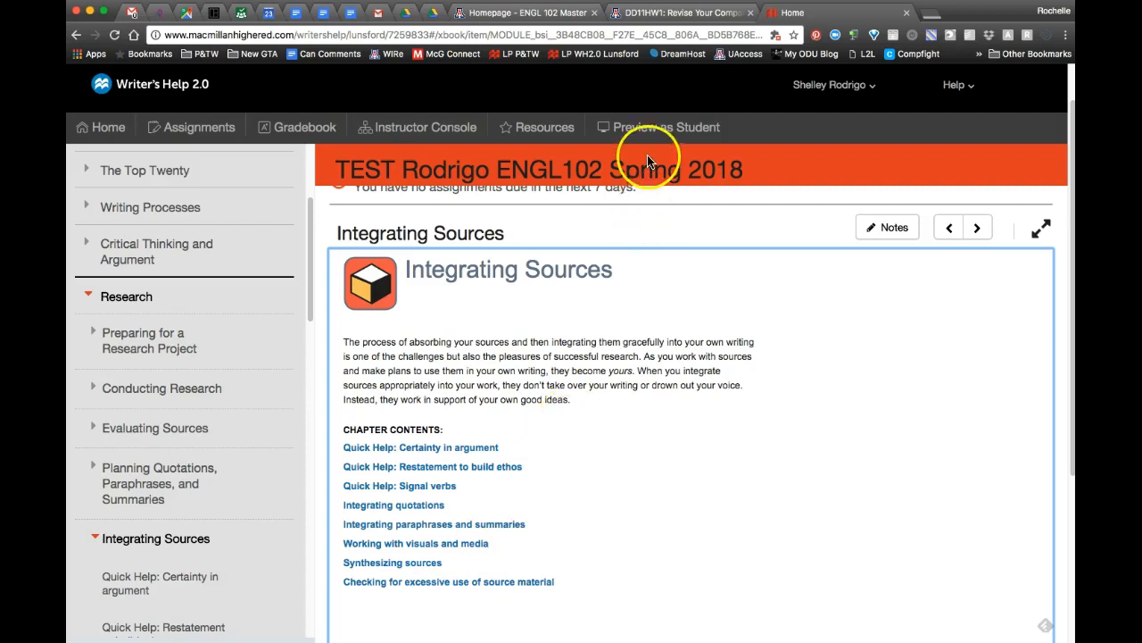
# Step: Switch back to the ENGL 102 Master course site and open Course Builder from Course Administration
pyautogui.click(645, 27)
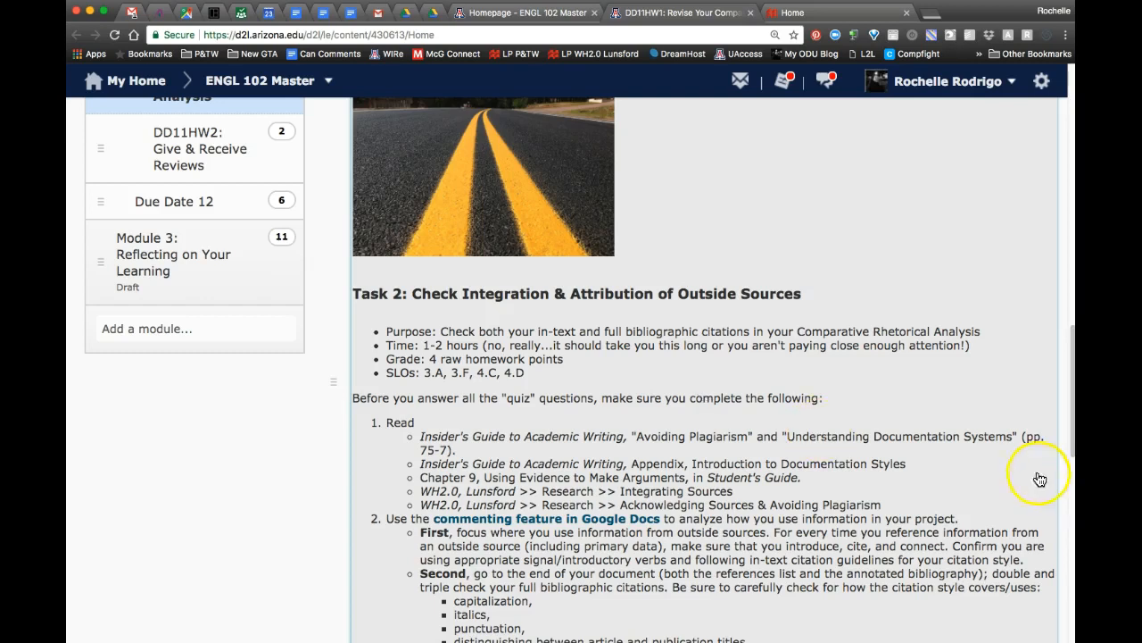
pyautogui.scroll(1, 954, 439)
pyautogui.scroll(1, 955, 439)
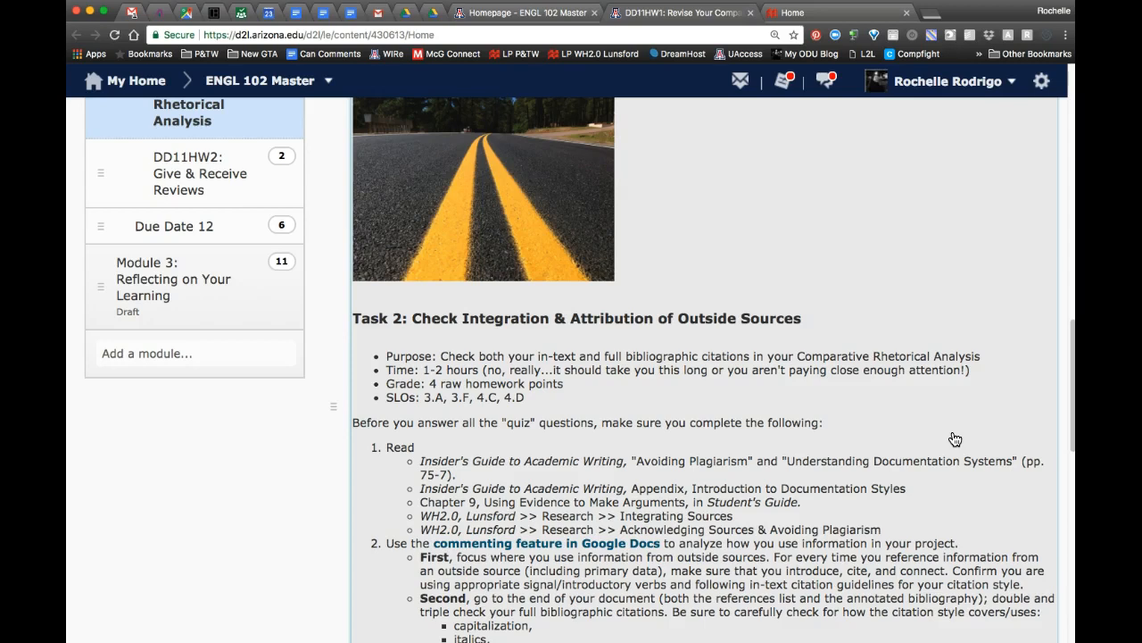
pyautogui.scroll(10, 954, 439)
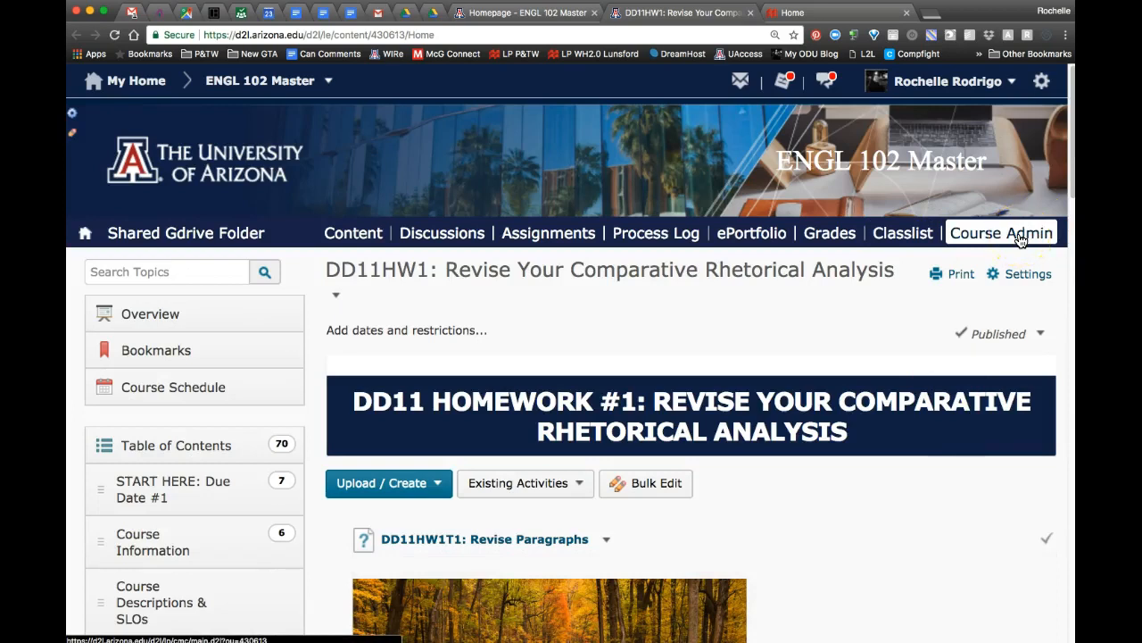
pyautogui.click(1021, 240)
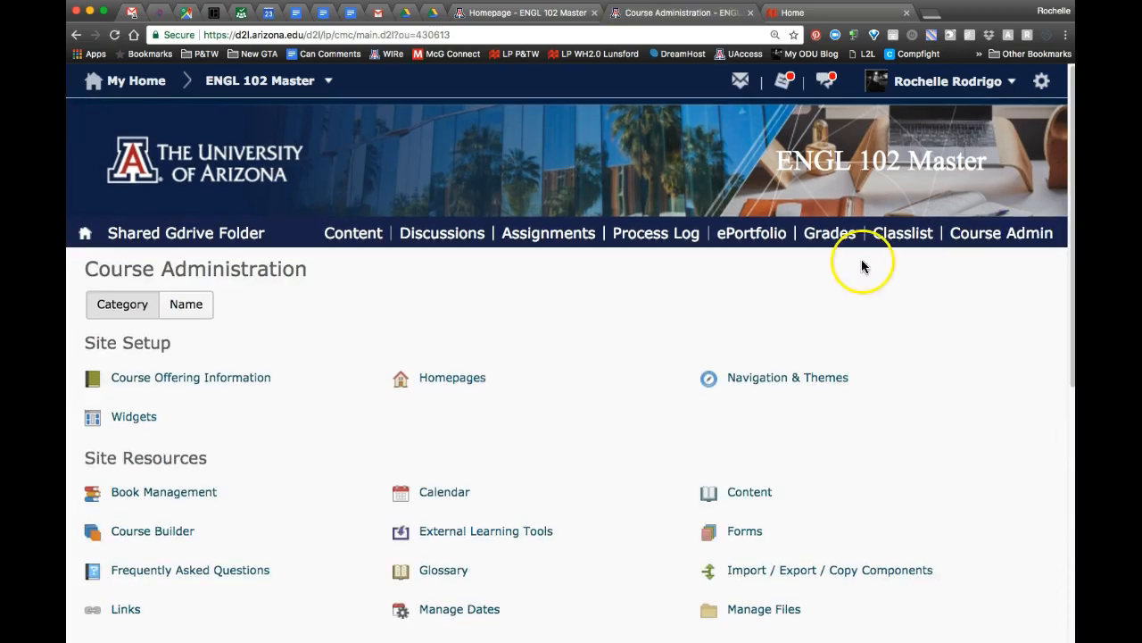
pyautogui.scroll(-2, 359, 342)
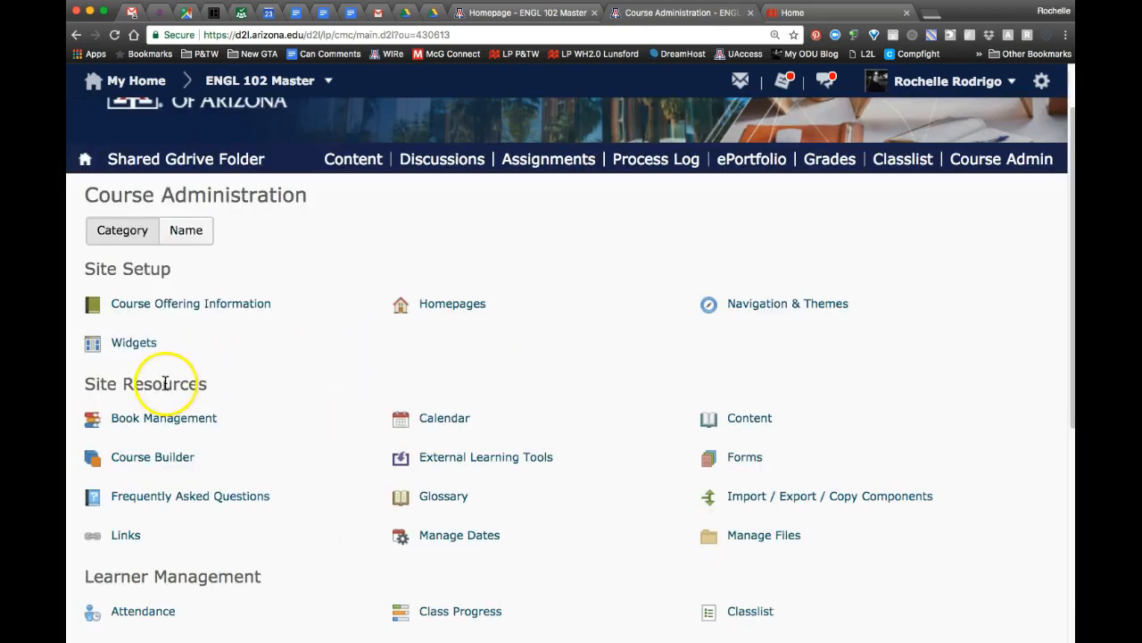
pyautogui.click(157, 467)
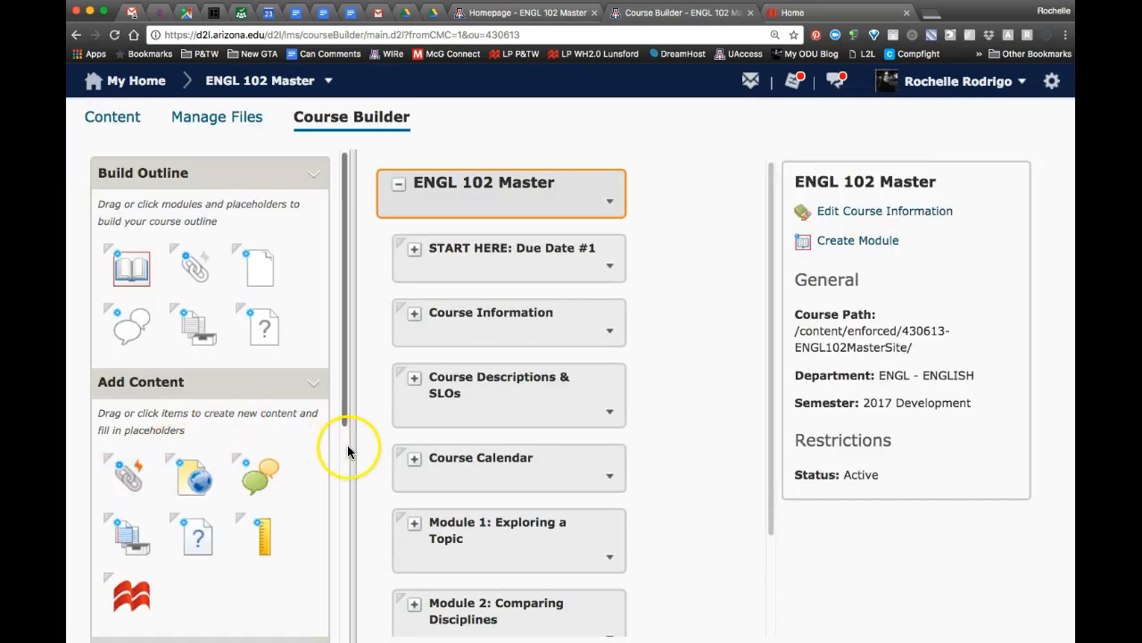
# Step: Expand Module 2: Comparing Disciplines, Due Date 11 and DD11HW1 in the course outline to reach the DD11HW1T2 task
pyautogui.scroll(-1, 348, 451)
pyautogui.scroll(-3, 364, 461)
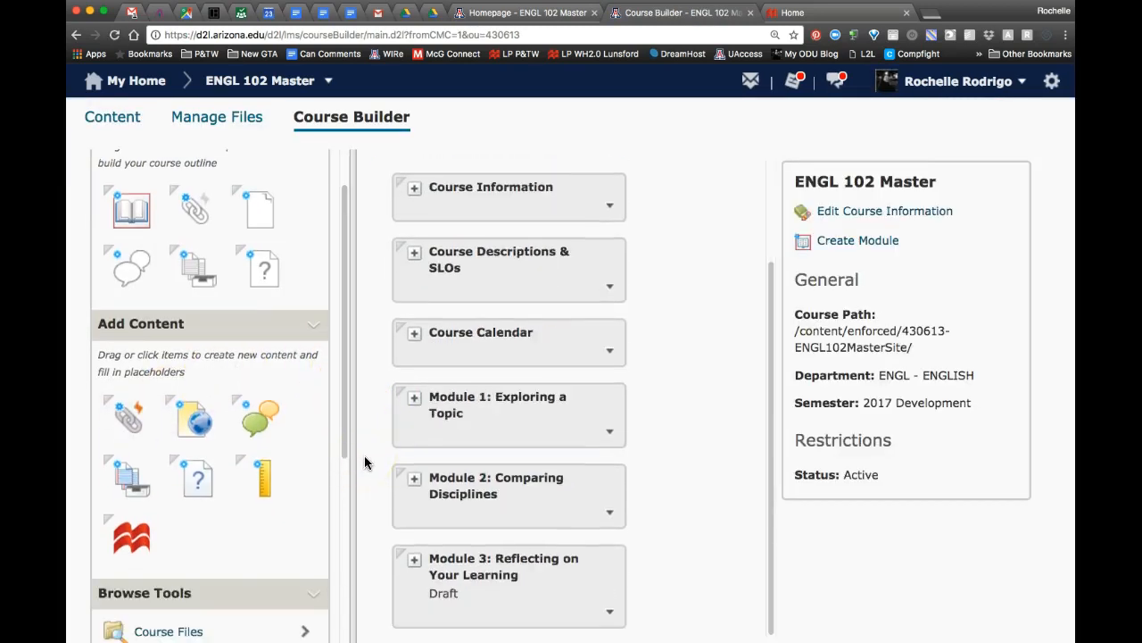
pyautogui.click(414, 479)
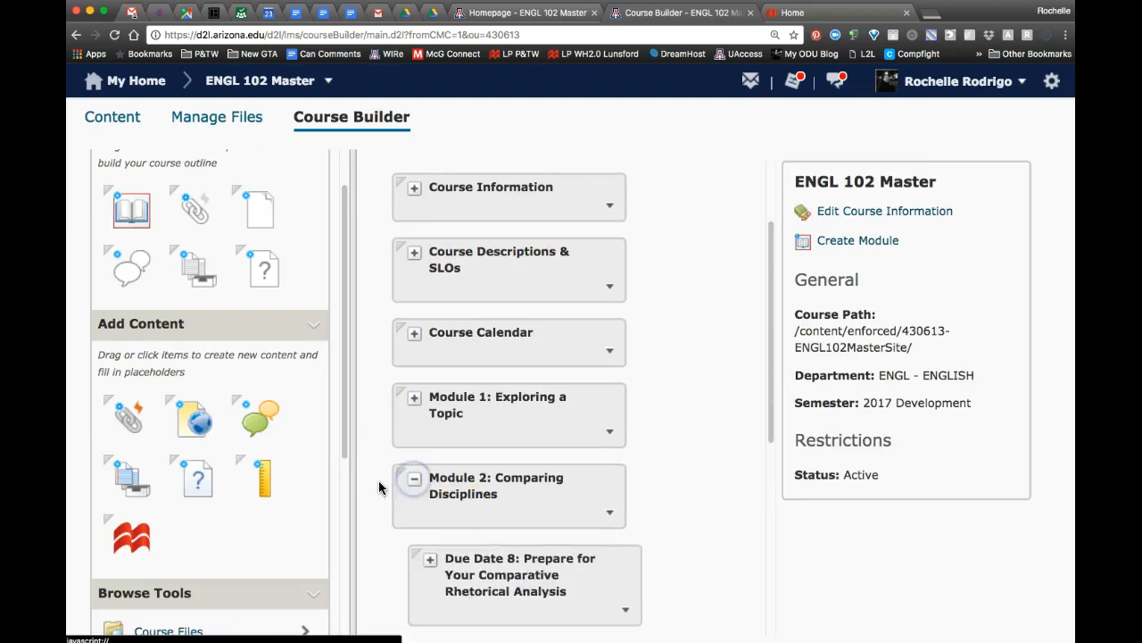
pyautogui.scroll(-5, 378, 488)
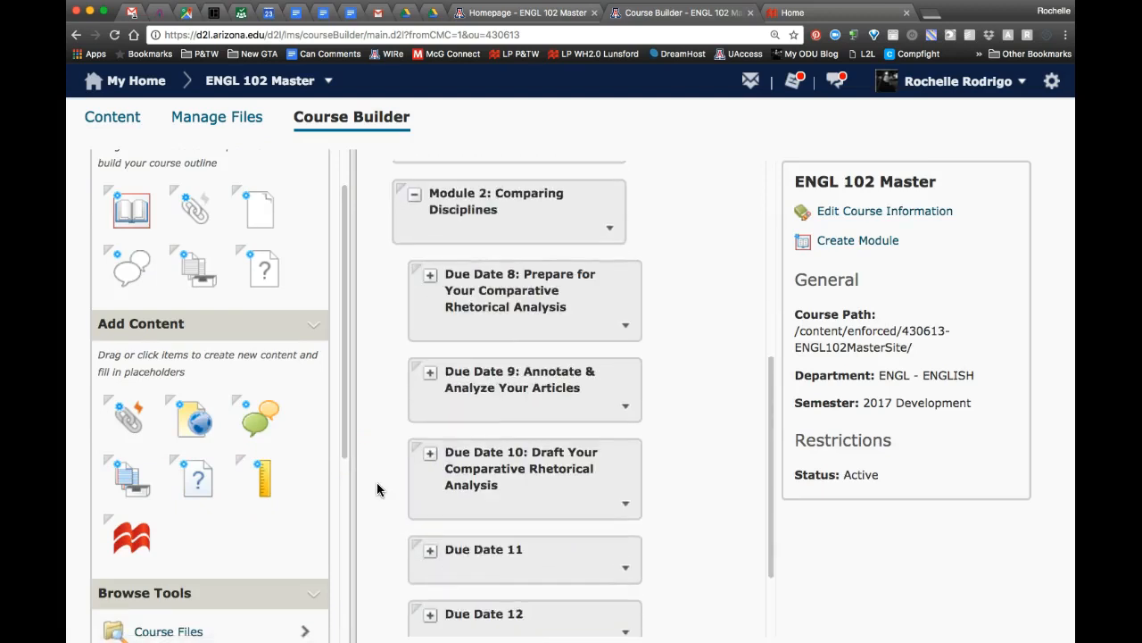
pyautogui.scroll(-1, 381, 500)
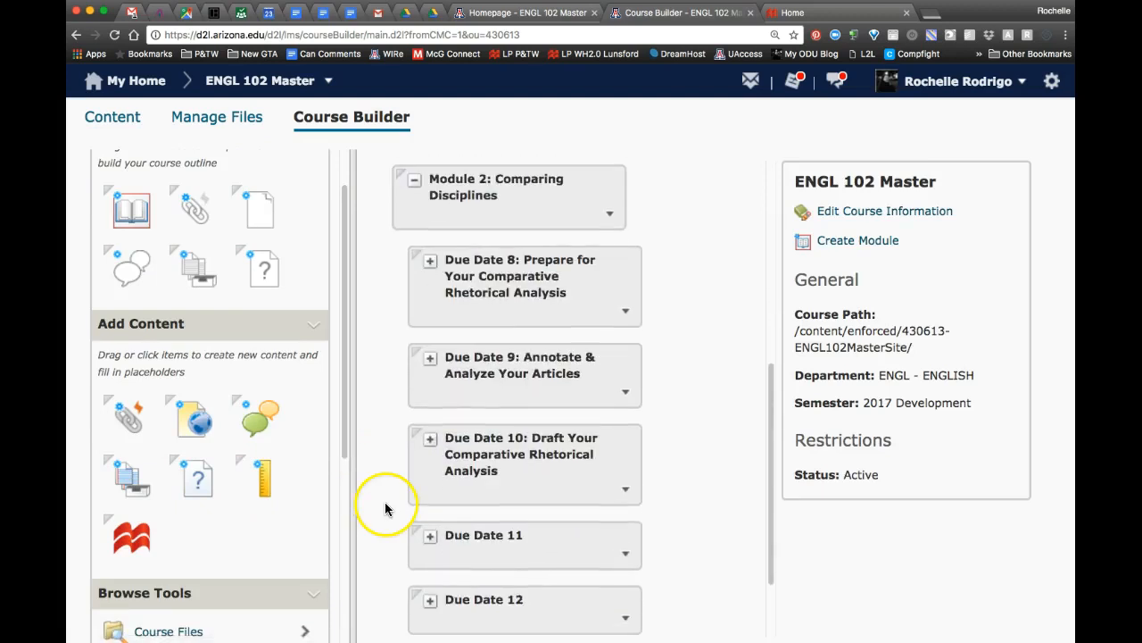
pyautogui.click(430, 535)
pyautogui.scroll(-3, 373, 521)
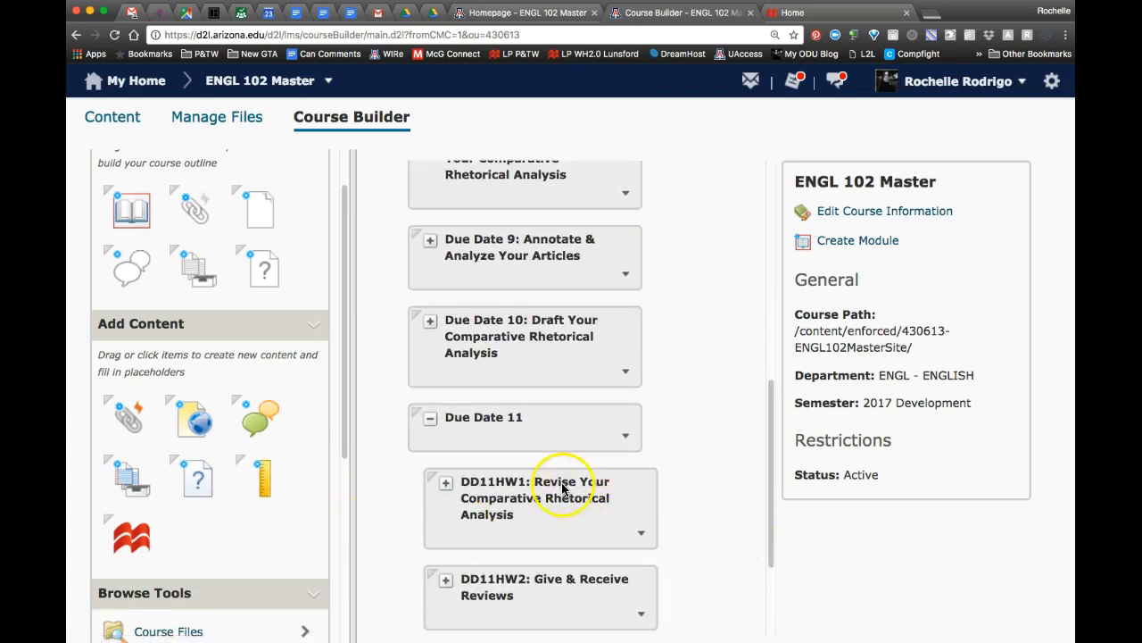
pyautogui.click(447, 484)
pyautogui.scroll(-3, 407, 480)
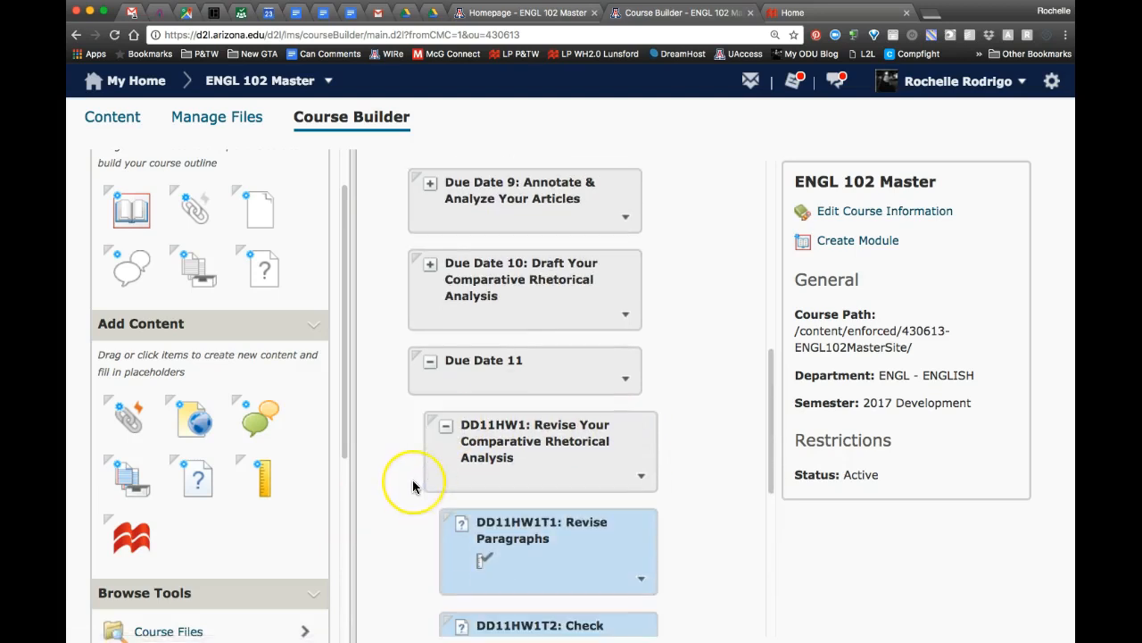
pyautogui.scroll(-3, 413, 487)
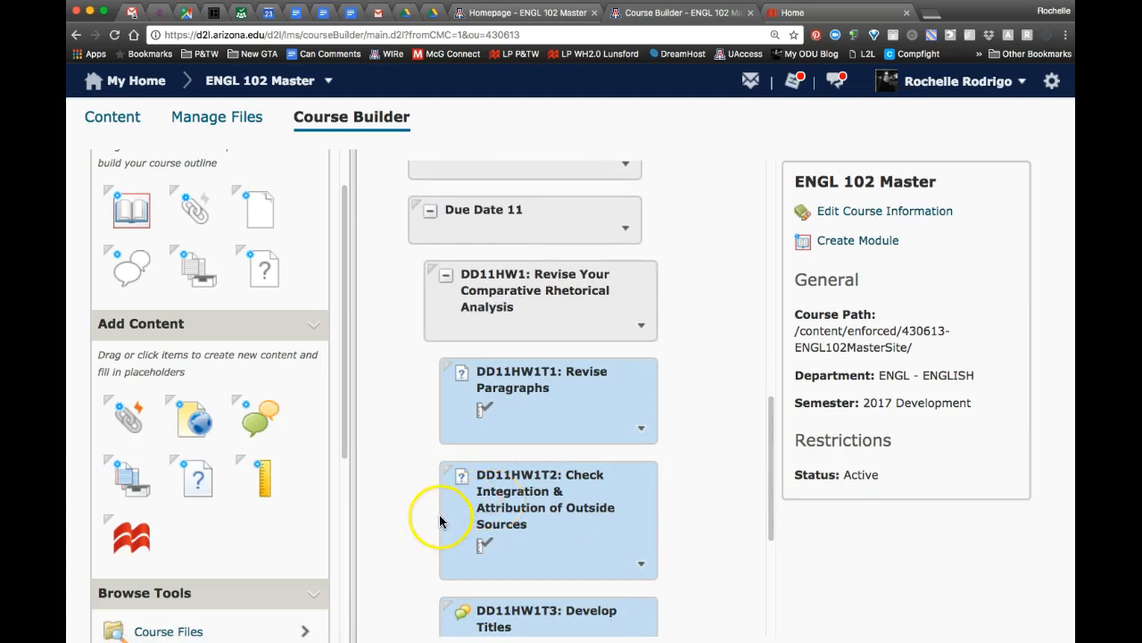
# Step: Insert a Macmillan content item between DD11HW1T2 and DD11HW1T3 in the DD11HW1 module
pyautogui.click(123, 543)
pyautogui.moveTo(122, 543); pyautogui.dragTo(459, 584)
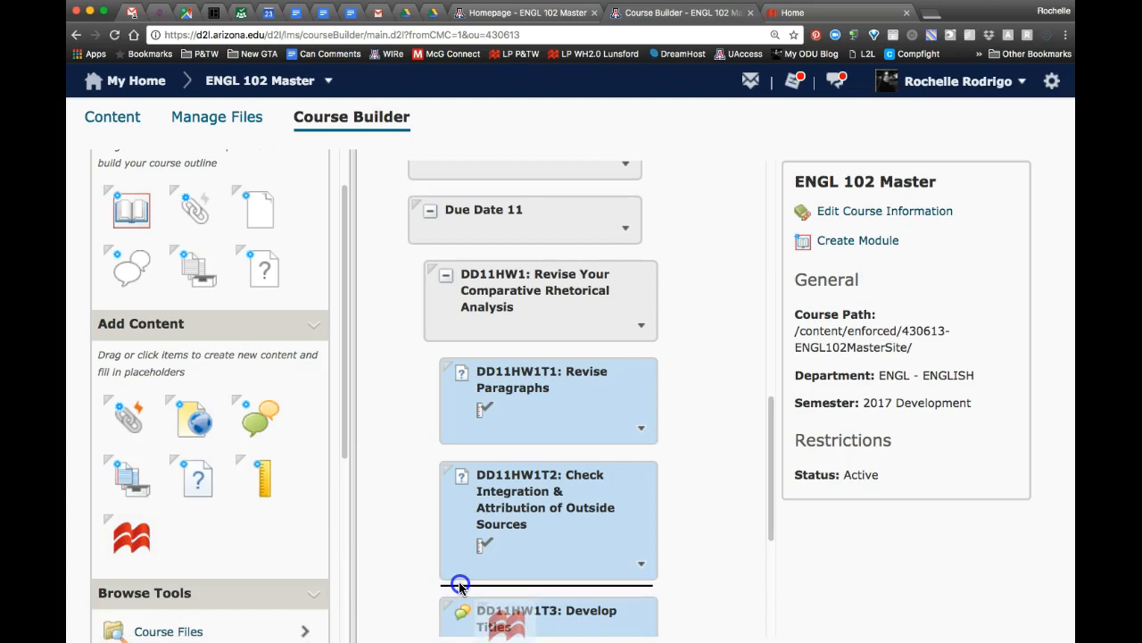
pyautogui.moveTo(460, 585); pyautogui.dragTo(459, 581)
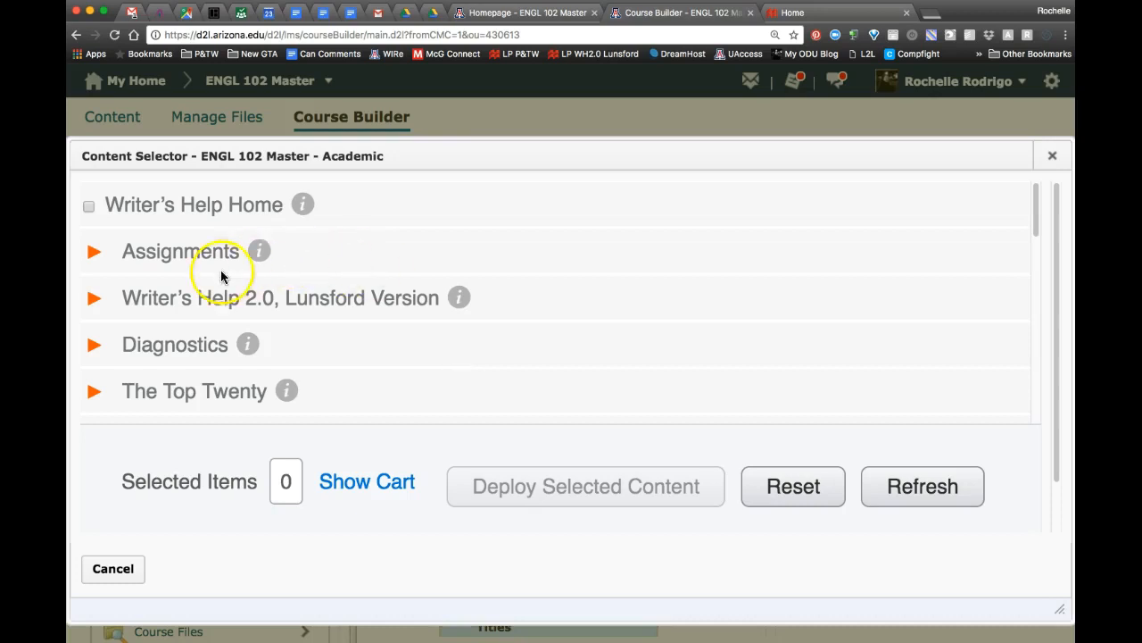
# Step: Expand Research and its Integrating Sources chapter in the Macmillan content selector
pyautogui.scroll(-3, 153, 308)
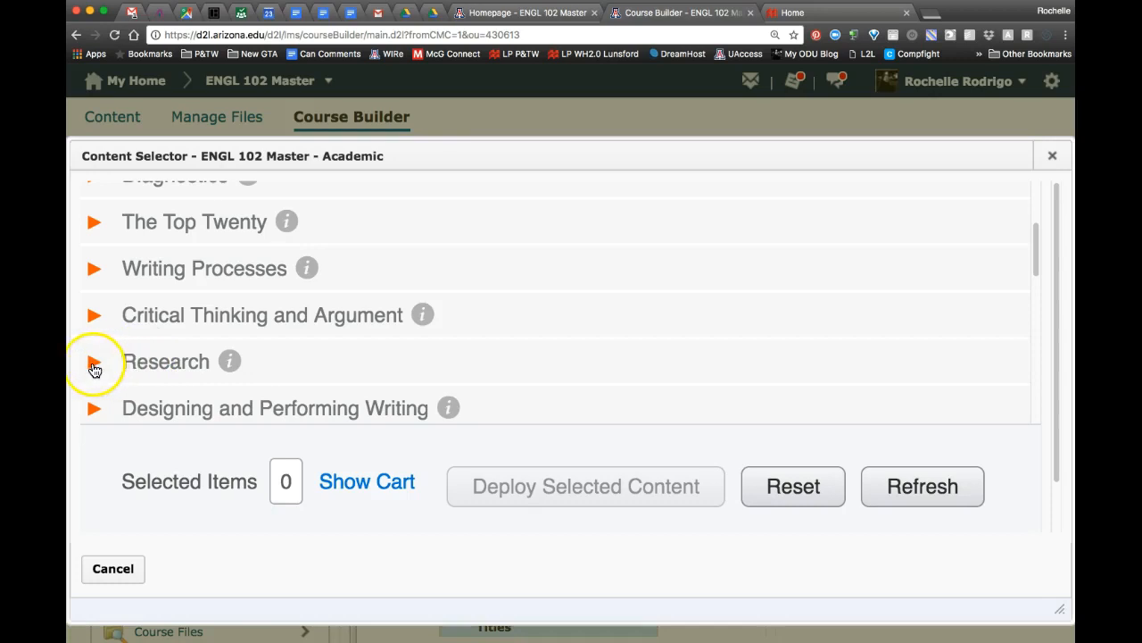
pyautogui.click(94, 359)
pyautogui.scroll(-5, 120, 358)
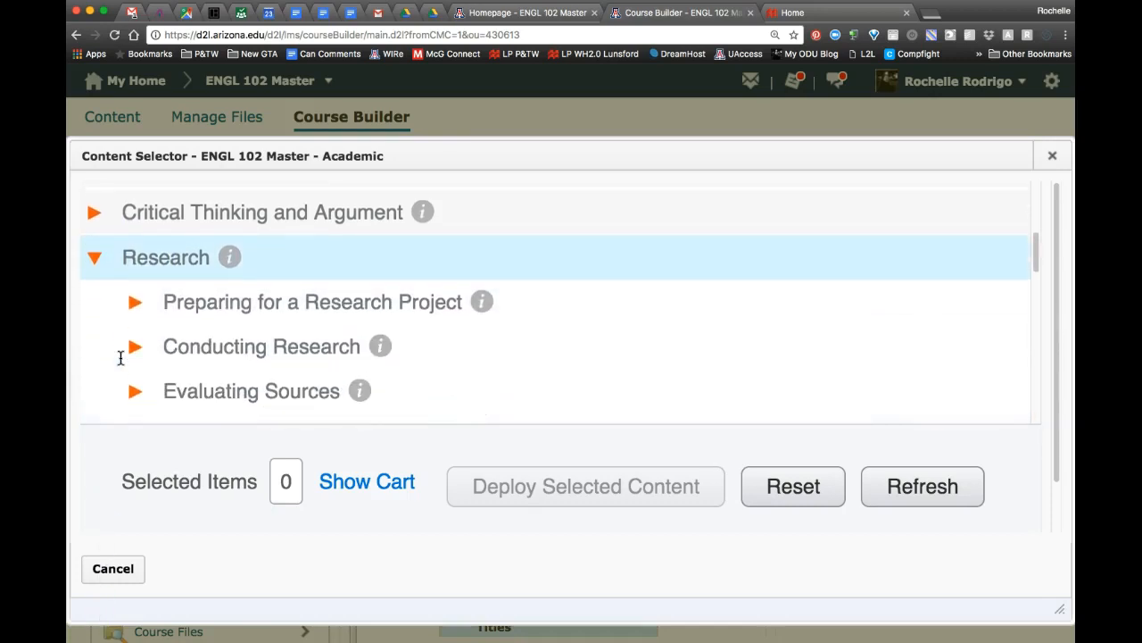
pyautogui.scroll(-1, 121, 358)
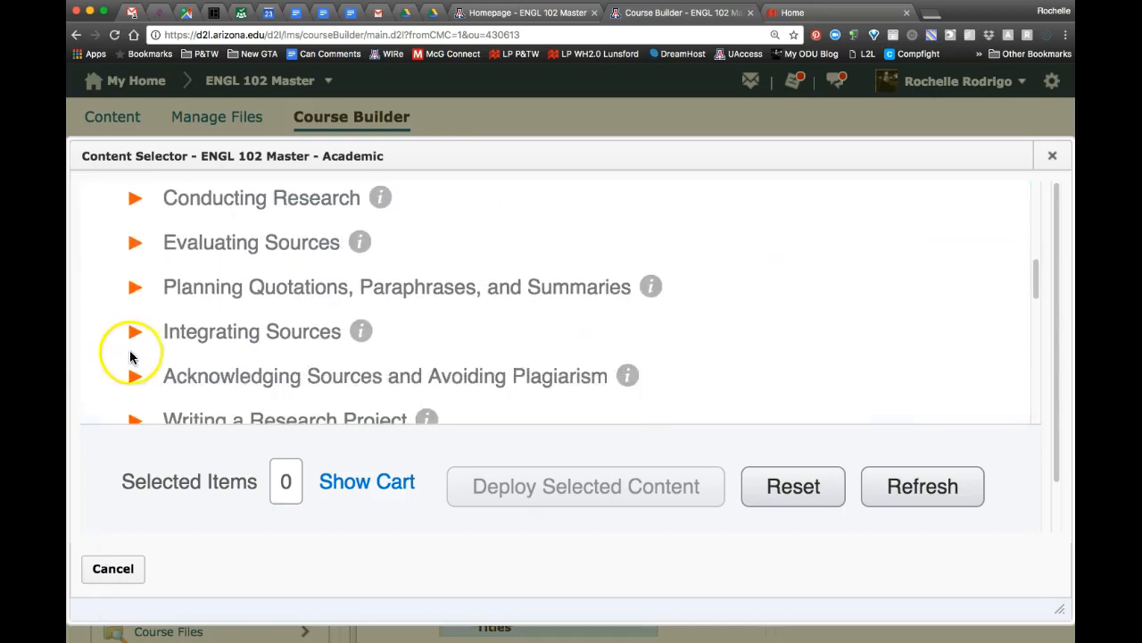
pyautogui.click(132, 335)
pyautogui.scroll(-3, 148, 340)
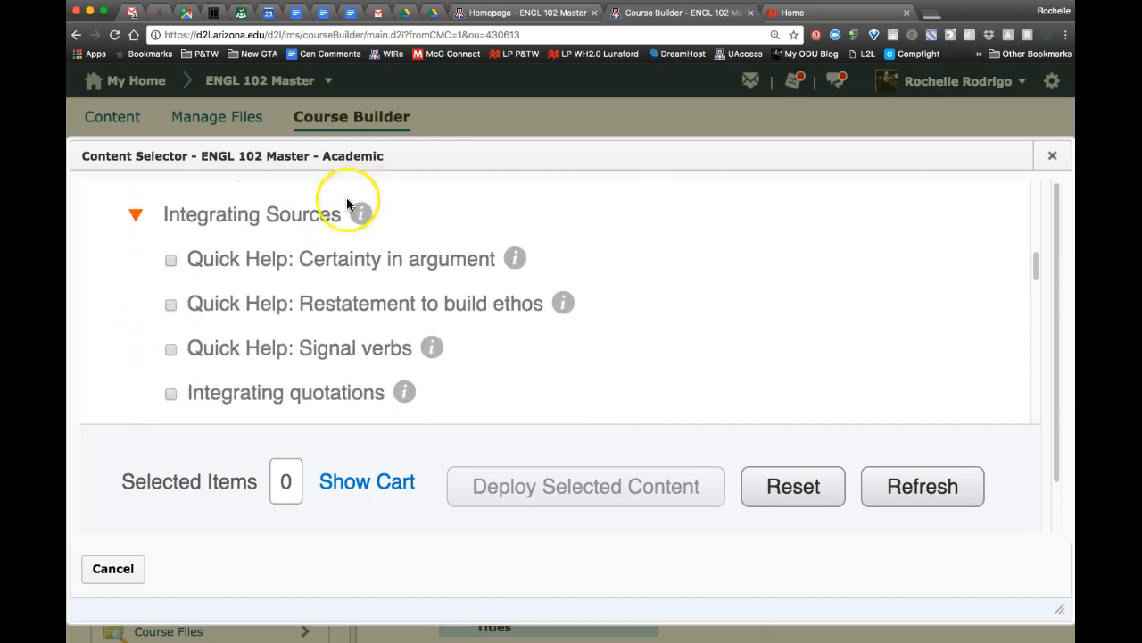
# Step: Select all the readings under Integrating Sources, from Quick Help: Certainty in argument to Checking for excessive use of source material
pyautogui.click(170, 259)
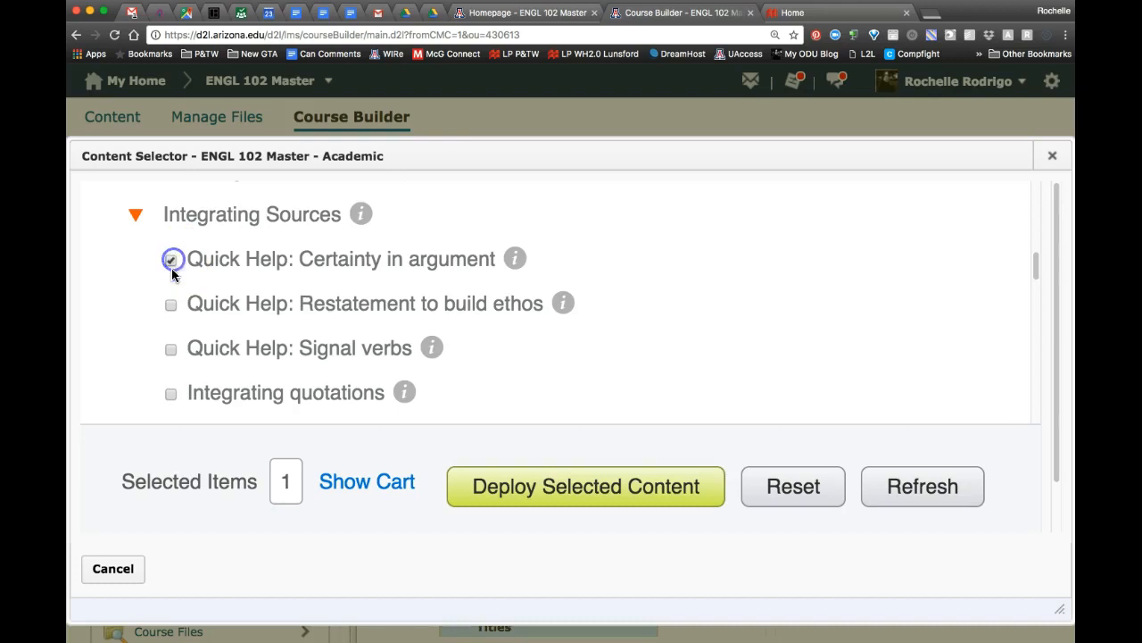
pyautogui.click(170, 305)
pyautogui.click(171, 349)
pyautogui.click(170, 393)
pyautogui.scroll(-2, 172, 374)
pyautogui.click(171, 342)
pyautogui.click(170, 383)
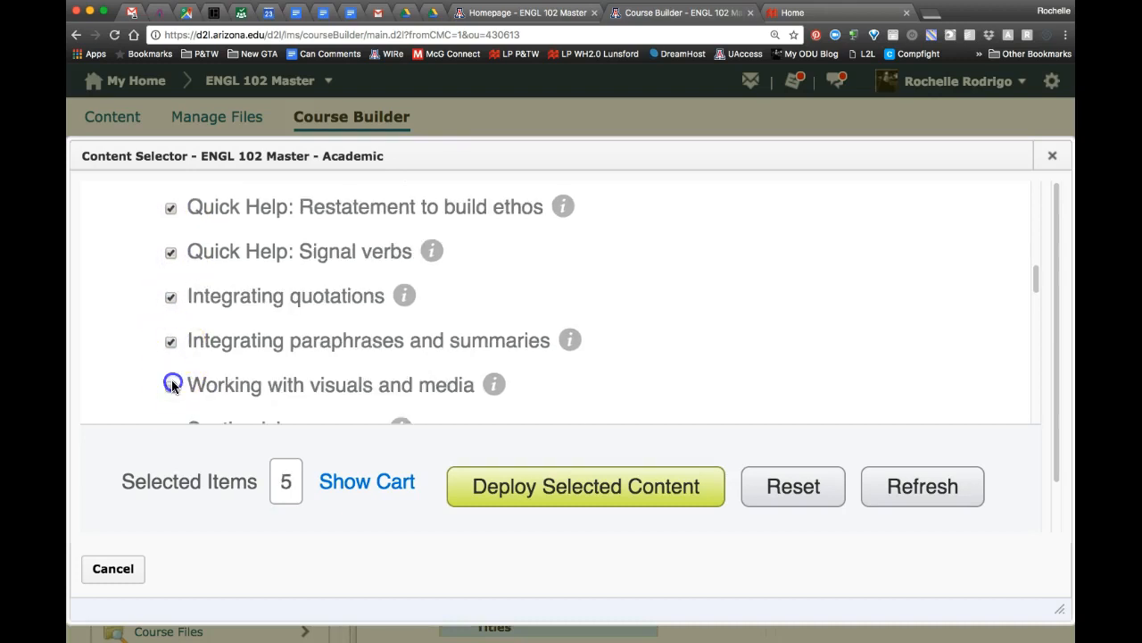
pyautogui.scroll(-1, 172, 378)
pyautogui.click(170, 374)
pyautogui.scroll(-1, 169, 372)
pyautogui.click(171, 399)
pyautogui.scroll(-3, 160, 388)
pyautogui.scroll(7, 161, 385)
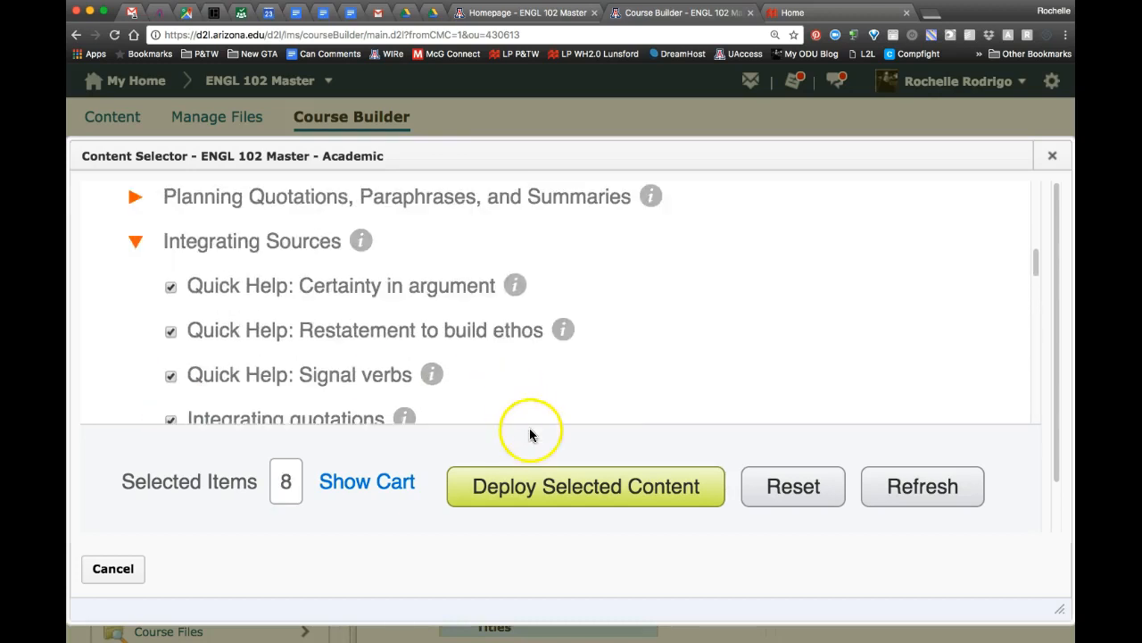
# Step: Deploy the selected Macmillan content to the course and close the content selector
pyautogui.click(566, 496)
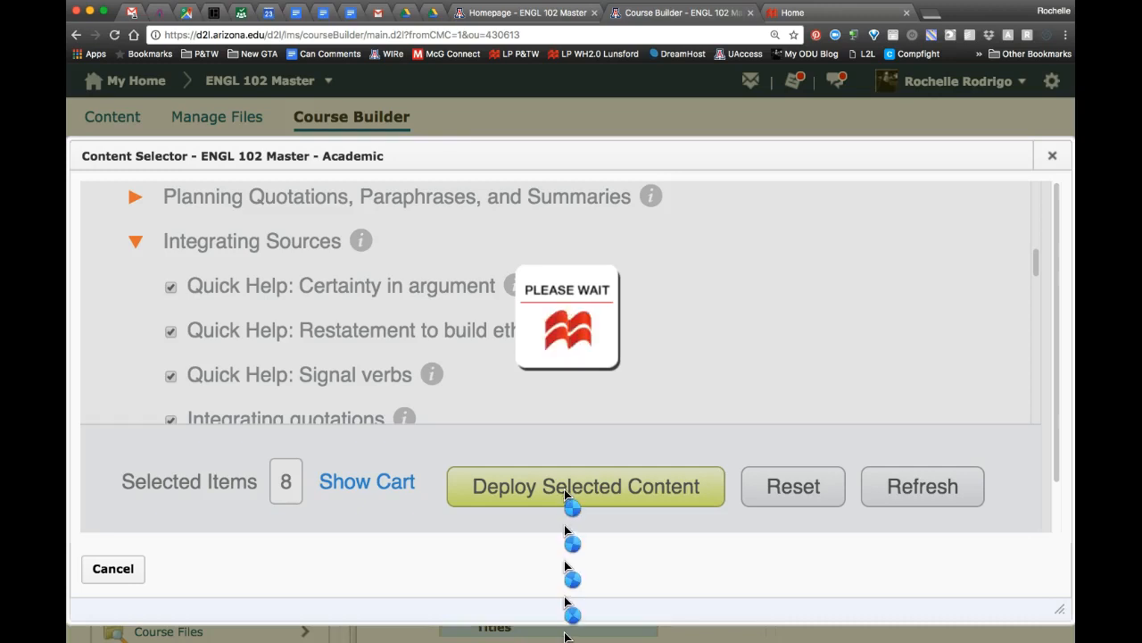
pyautogui.scroll(-3, 525, 401)
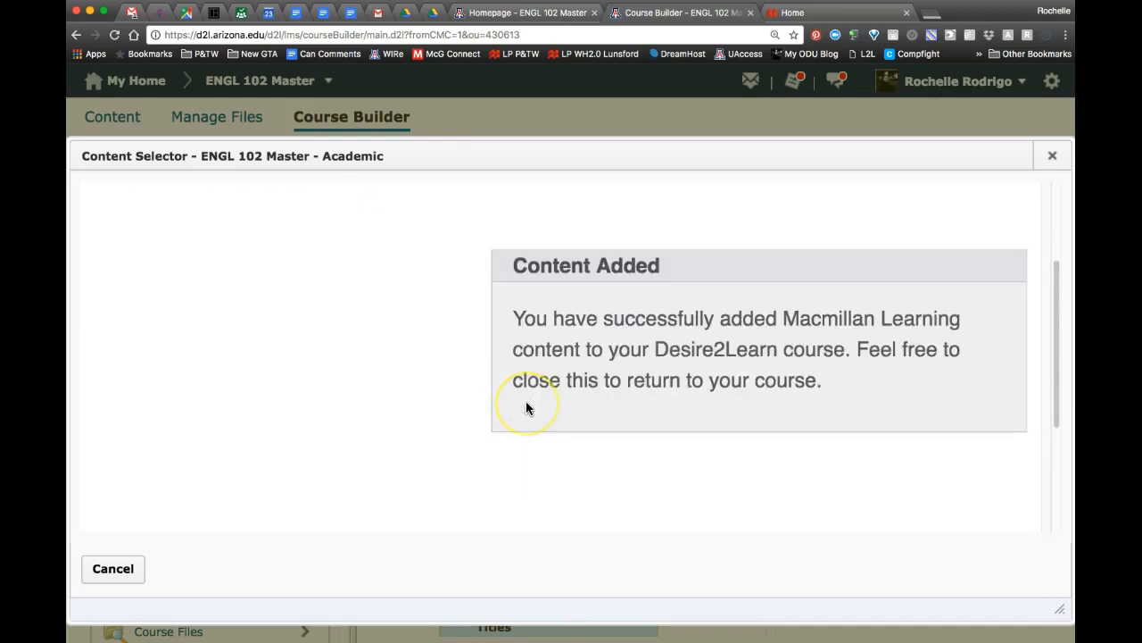
pyautogui.scroll(1, 526, 408)
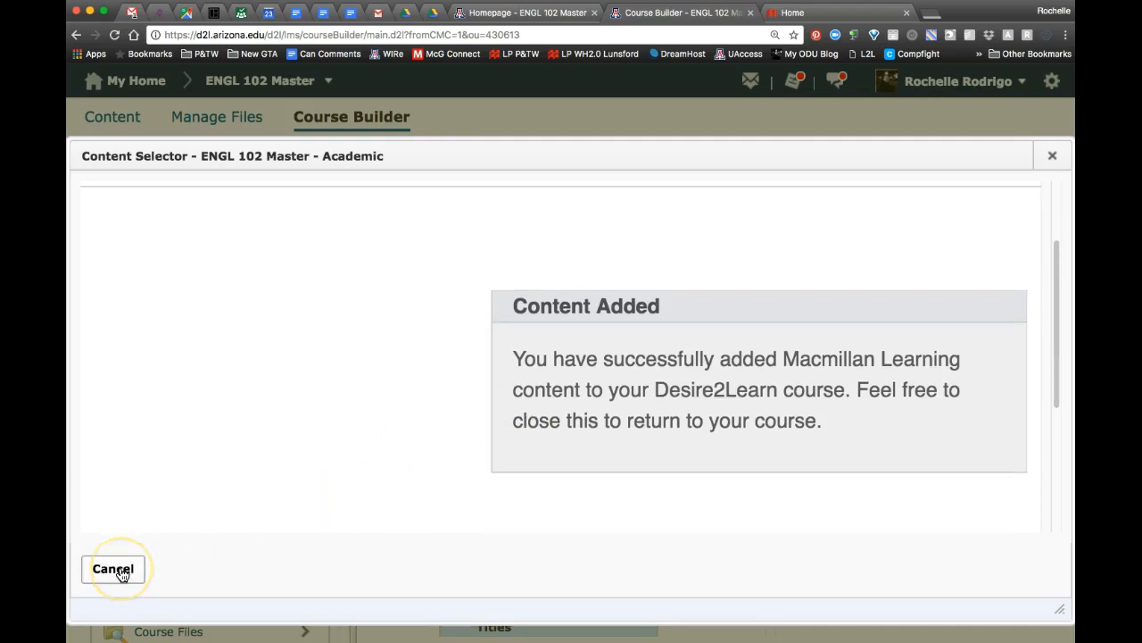
pyautogui.click(314, 538)
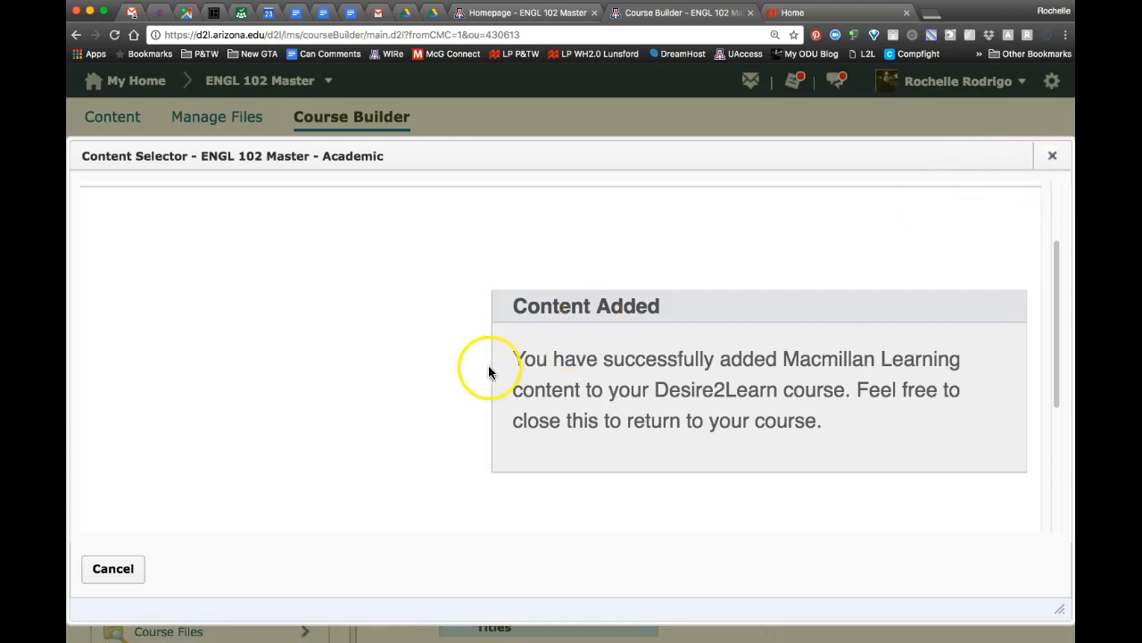
pyautogui.click(115, 568)
# Step: Reload Course Builder, expand Module 2, Due Date 11 and DD11HW1, and review the reading links added to the homework
pyautogui.scroll(-4, 429, 527)
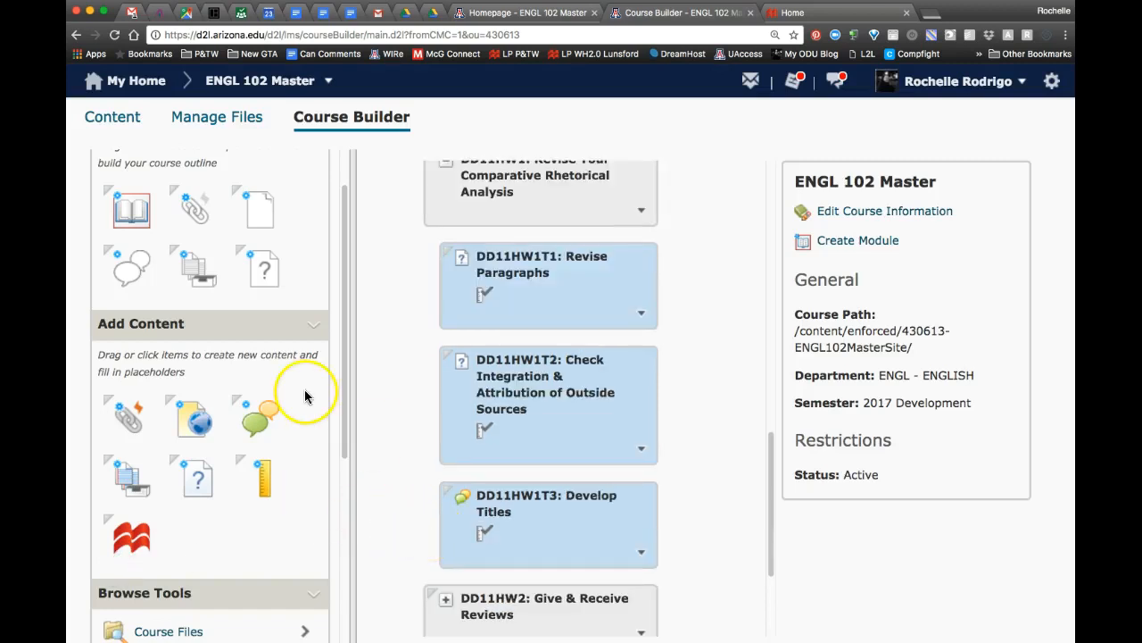
pyautogui.click(116, 37)
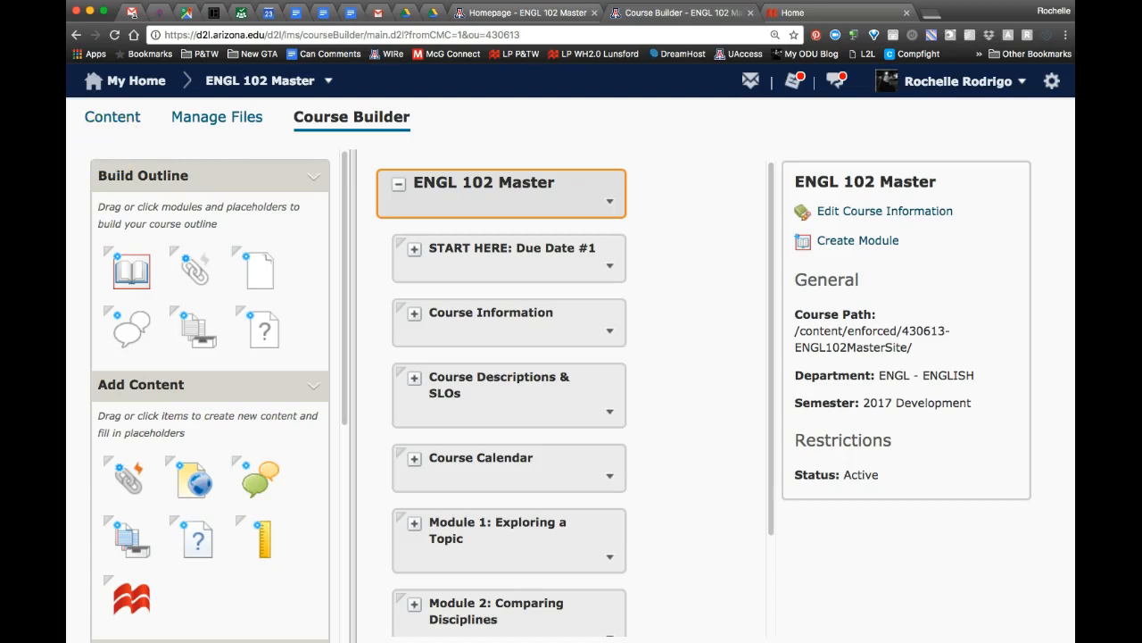
pyautogui.scroll(-3, 393, 491)
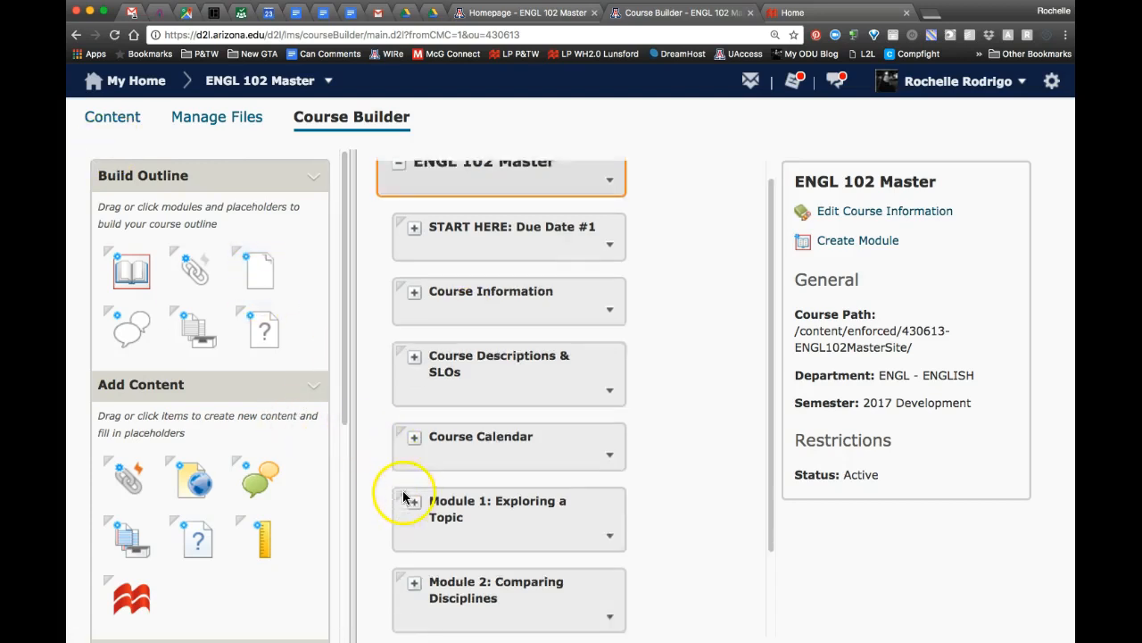
pyautogui.click(408, 498)
pyautogui.scroll(-4, 408, 503)
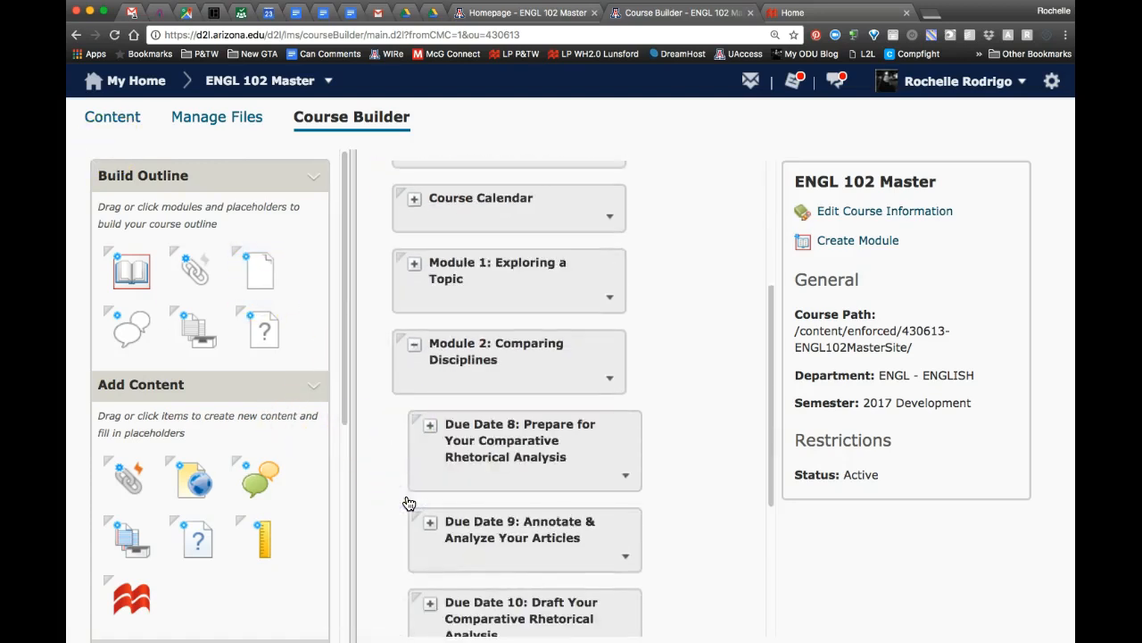
pyautogui.scroll(-2, 420, 510)
pyautogui.click(430, 488)
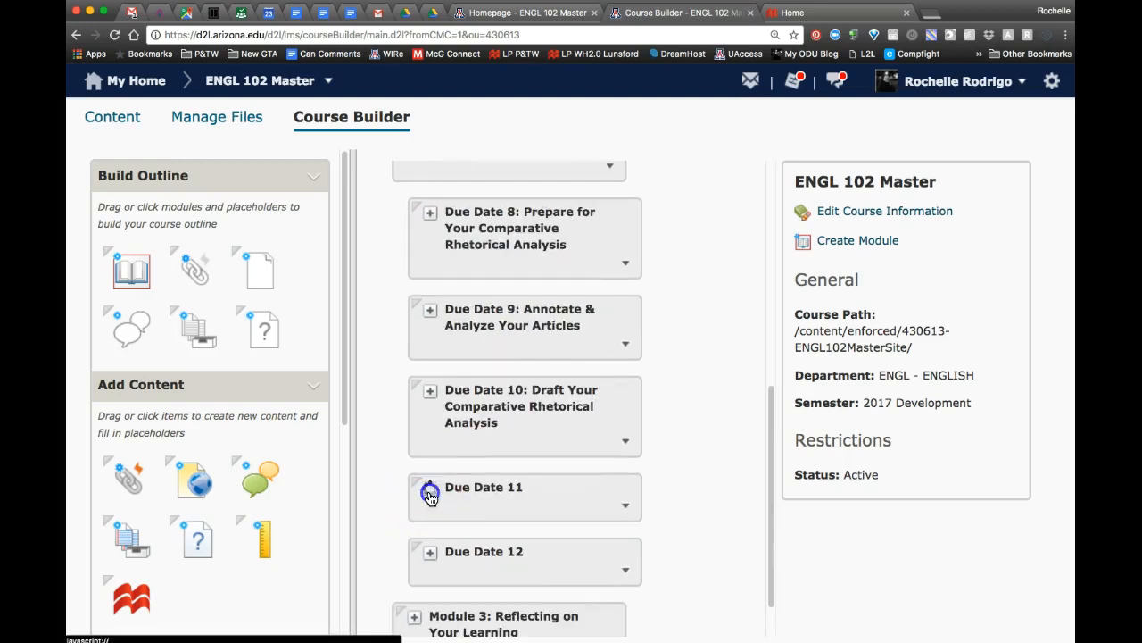
pyautogui.scroll(-1, 431, 482)
pyautogui.click(447, 457)
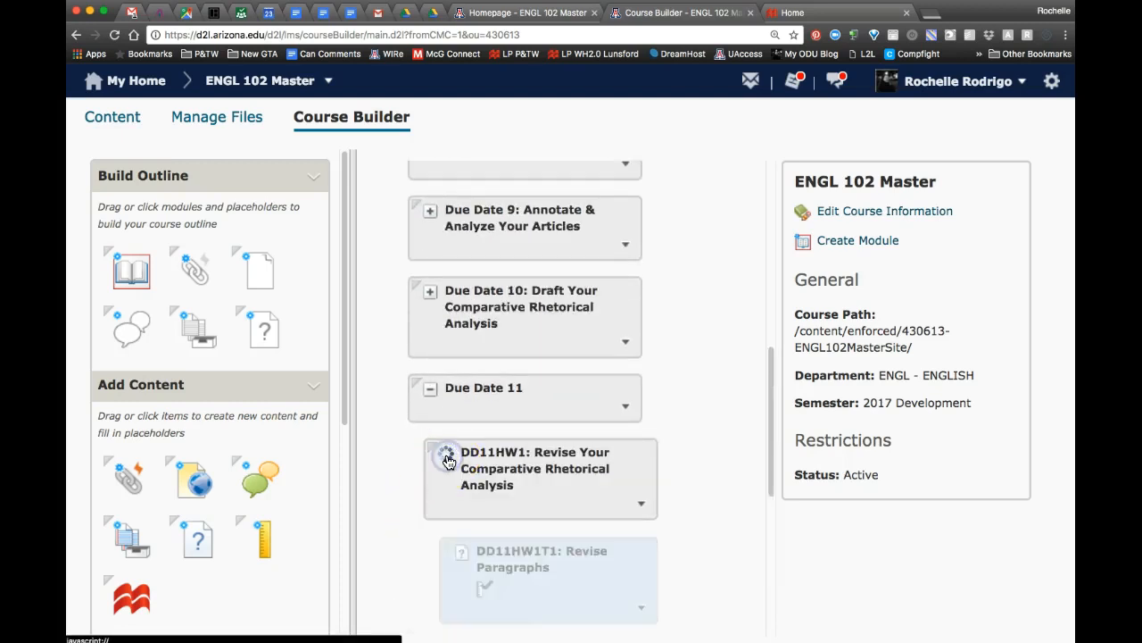
pyautogui.scroll(-5, 449, 460)
pyautogui.scroll(-4, 449, 461)
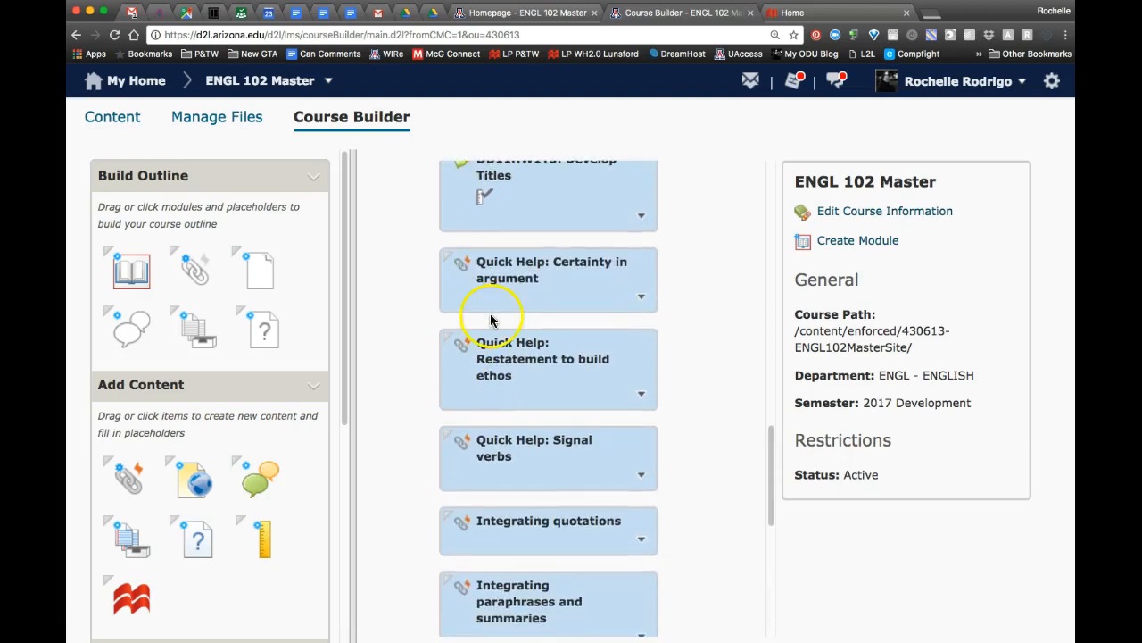
pyautogui.scroll(-2, 474, 540)
pyautogui.scroll(-1, 474, 540)
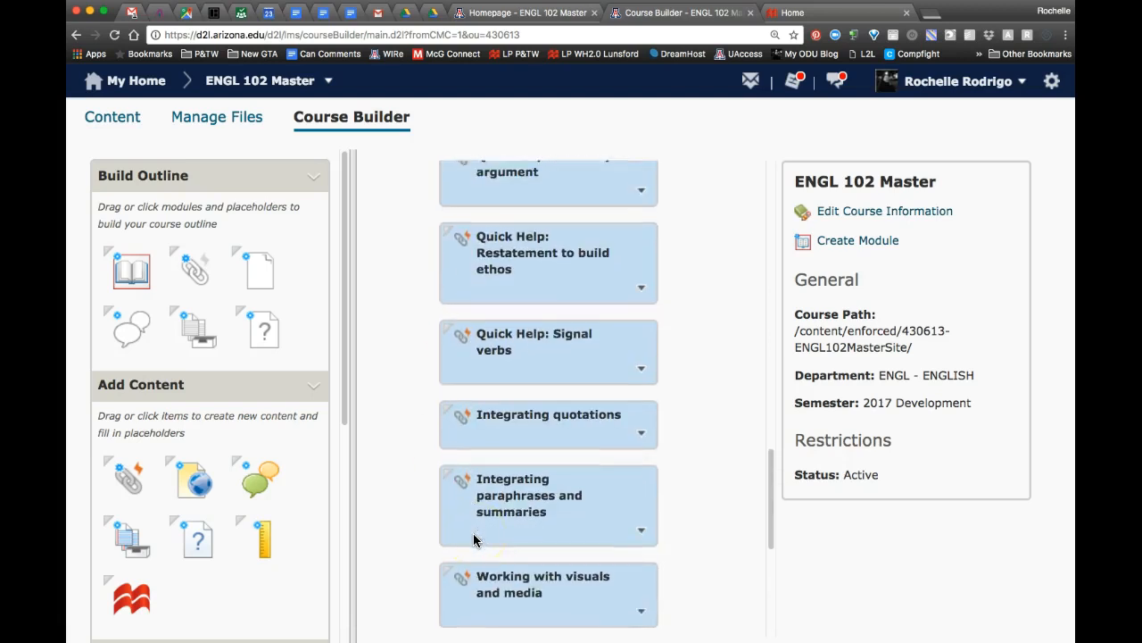
# Step: Open the course content at DD11HW1 and examine where the added readings sit relative to the three homework tasks
pyautogui.click(114, 122)
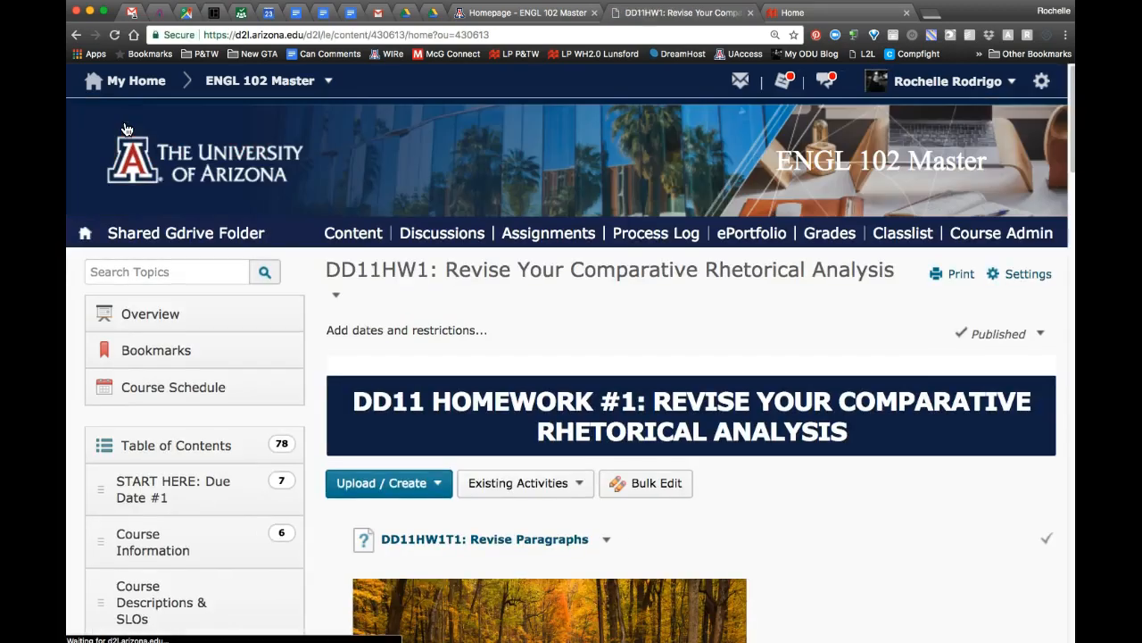
pyautogui.scroll(-3, 361, 367)
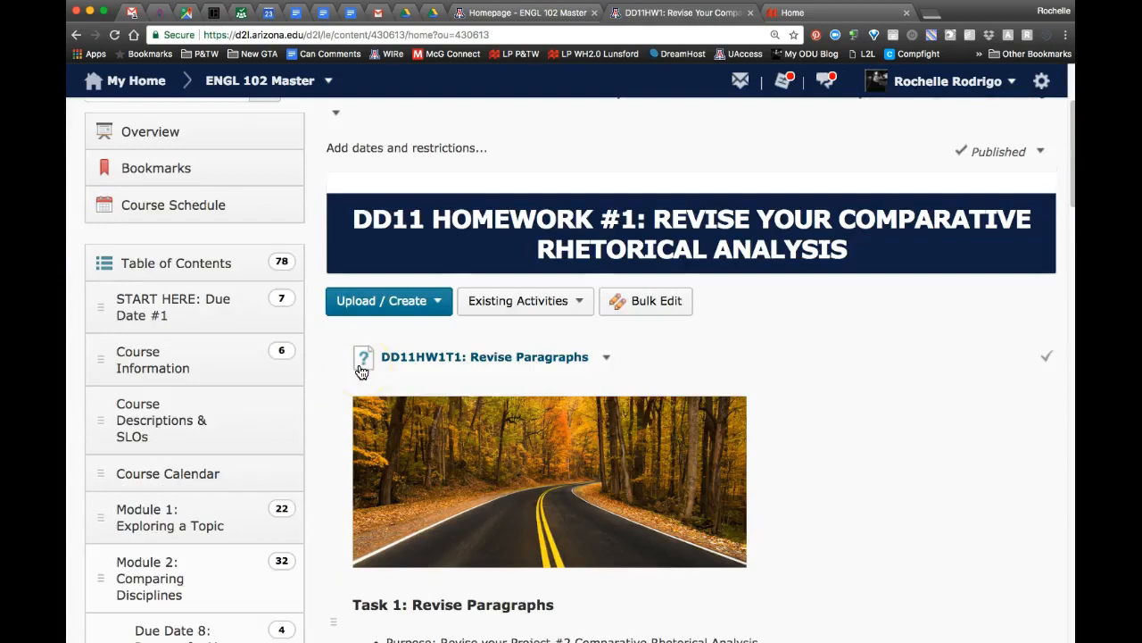
pyautogui.scroll(-10, 361, 372)
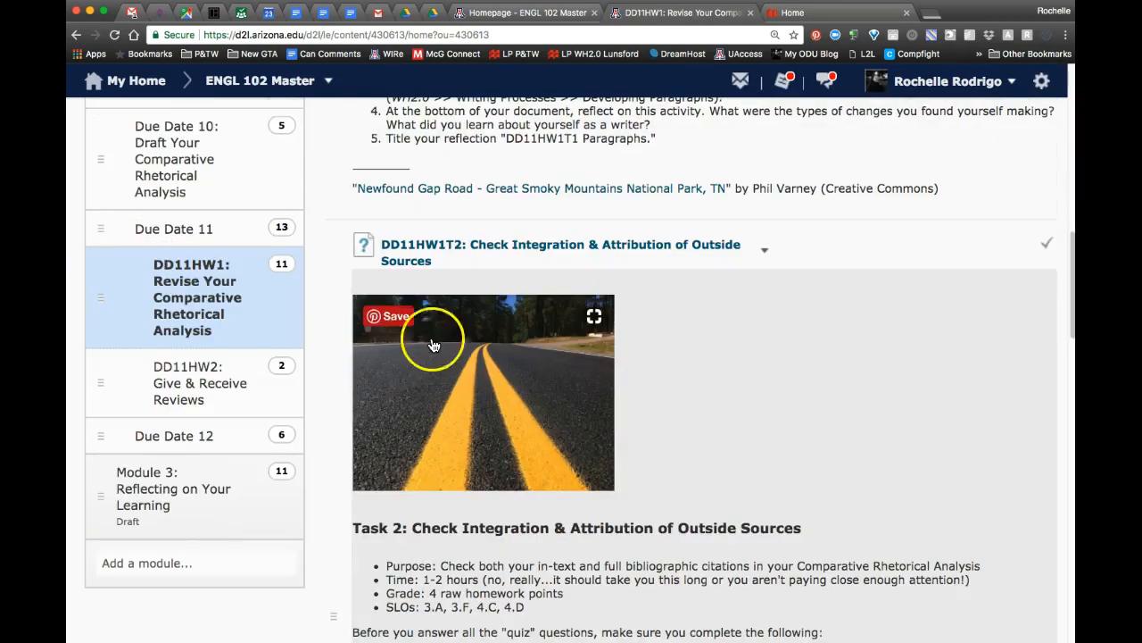
pyautogui.scroll(-5, 434, 337)
pyautogui.scroll(-15, 503, 296)
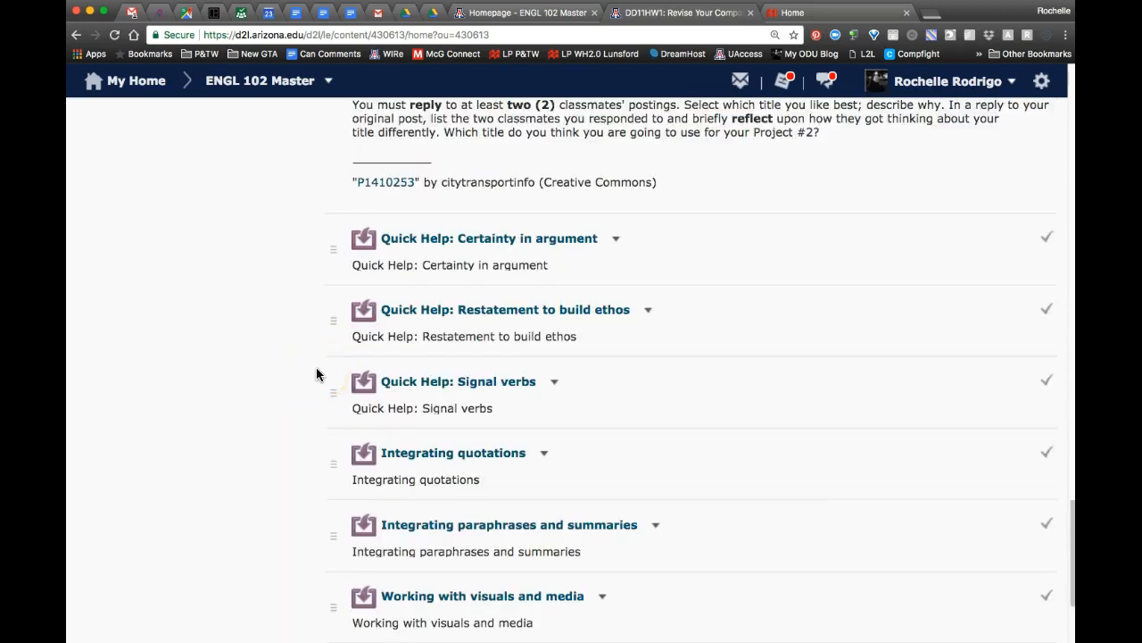
pyautogui.scroll(8, 291, 345)
pyautogui.scroll(-7, 291, 342)
pyautogui.scroll(-3, 291, 346)
pyautogui.scroll(7, 291, 346)
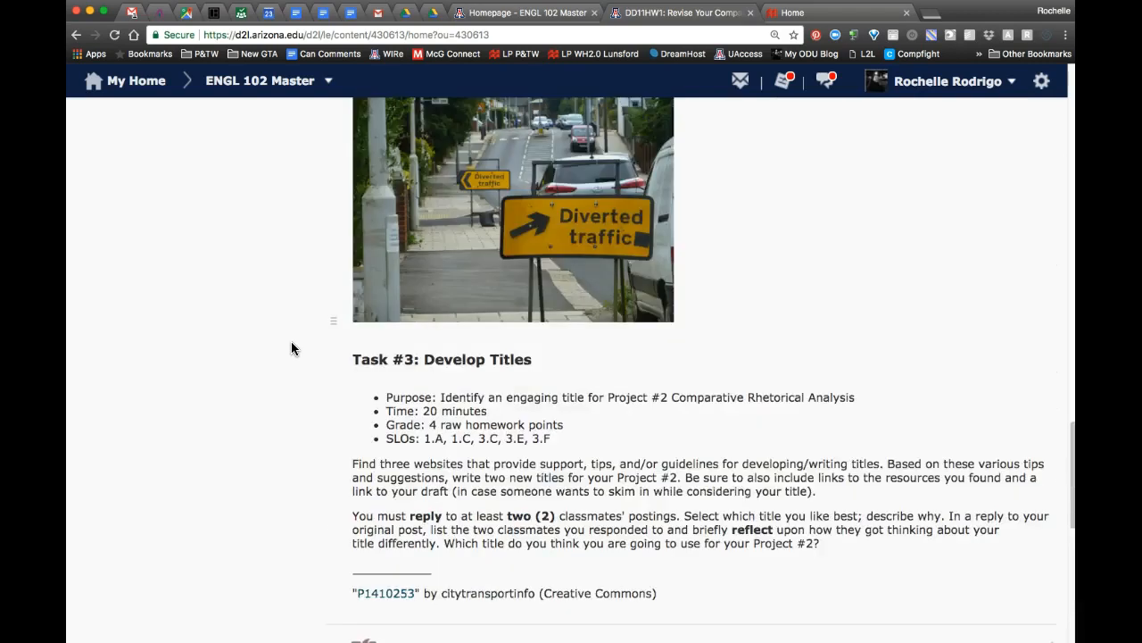
pyautogui.scroll(1, 291, 341)
pyautogui.click(329, 448)
pyautogui.scroll(-5, 313, 448)
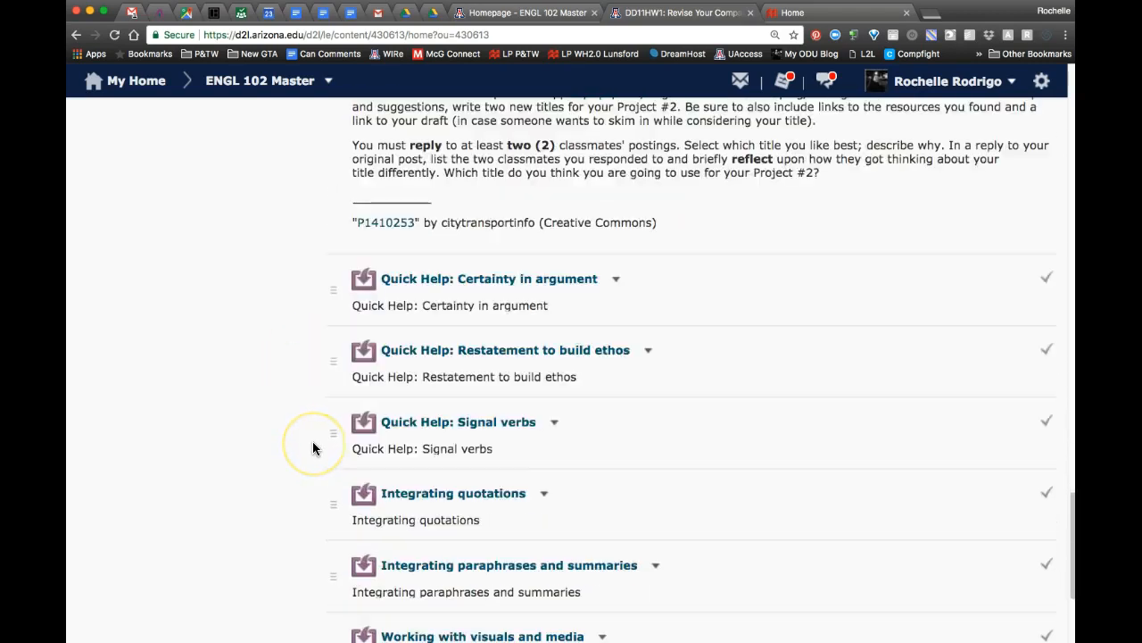
pyautogui.scroll(-3, 312, 447)
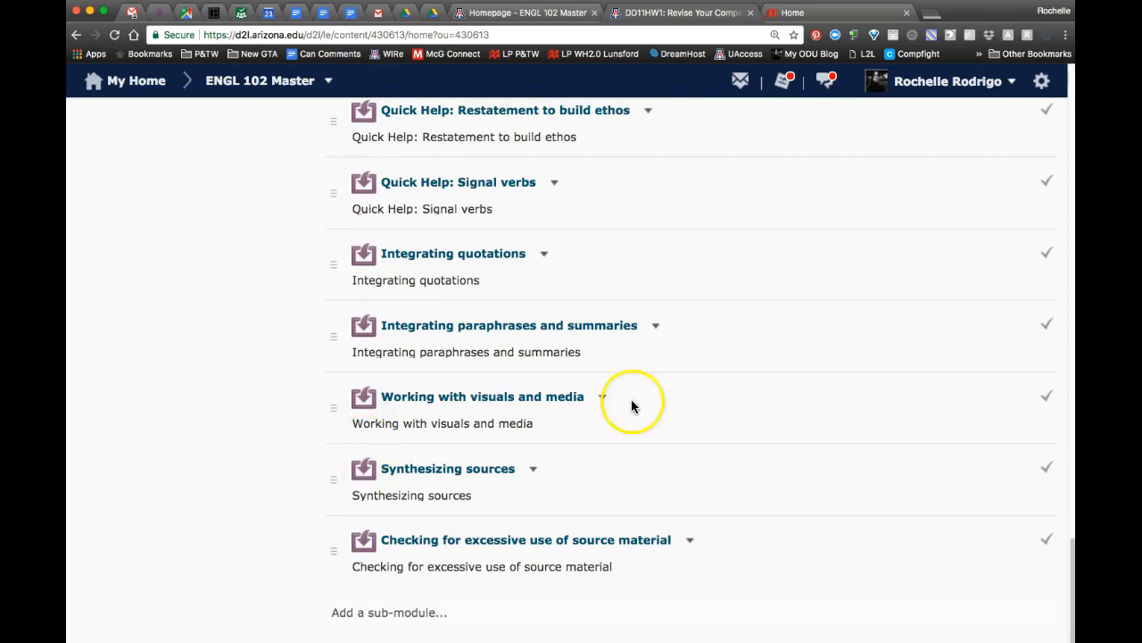
# Step: Check the Working with visuals and media link, close the reading it opens, and return to the Due Date 11 module
pyautogui.click(562, 399)
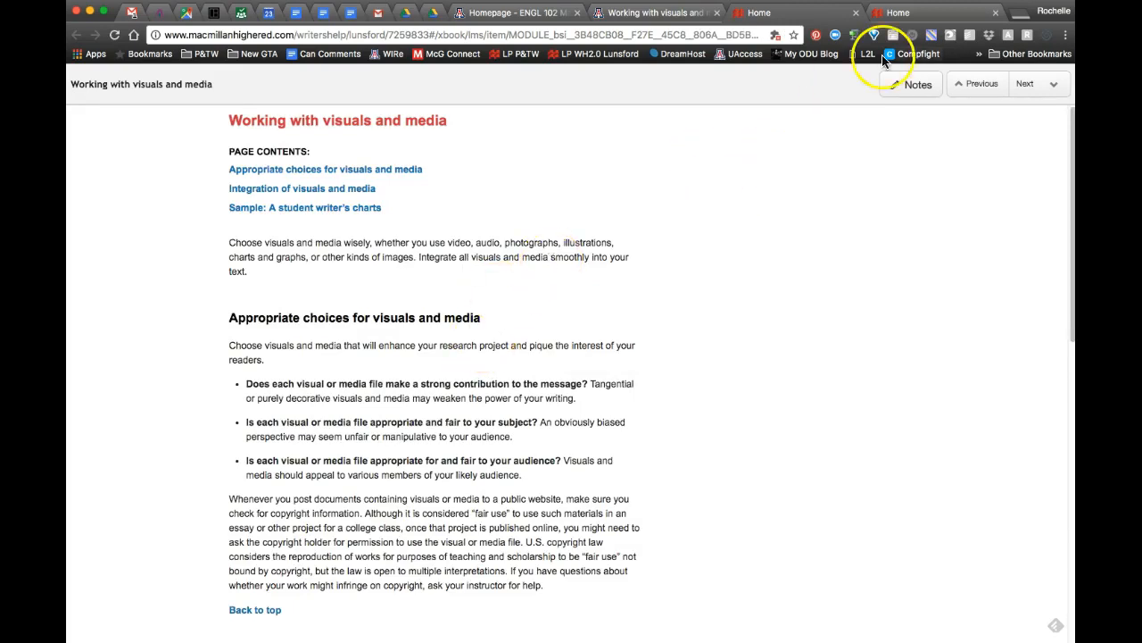
pyautogui.click(856, 15)
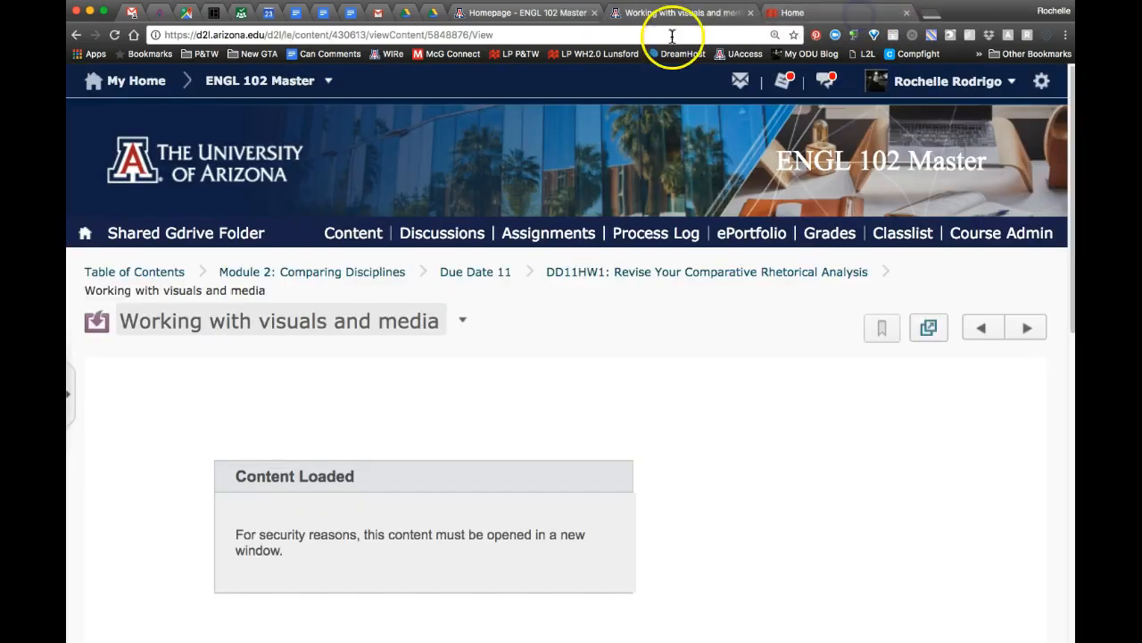
pyautogui.click(483, 275)
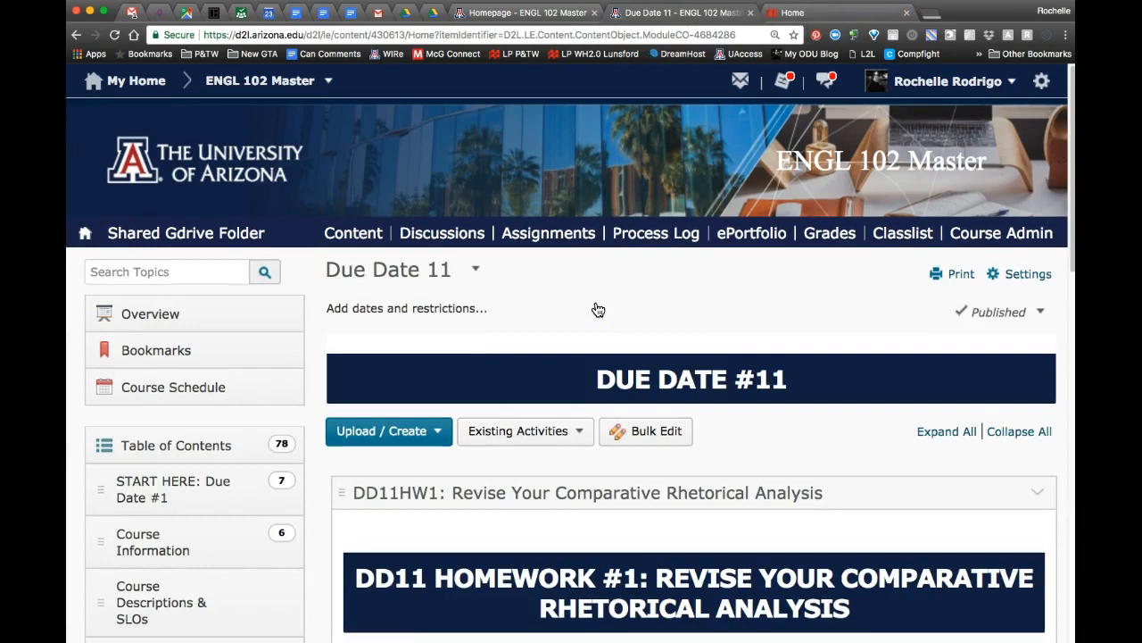
pyautogui.click(570, 295)
pyautogui.click(541, 365)
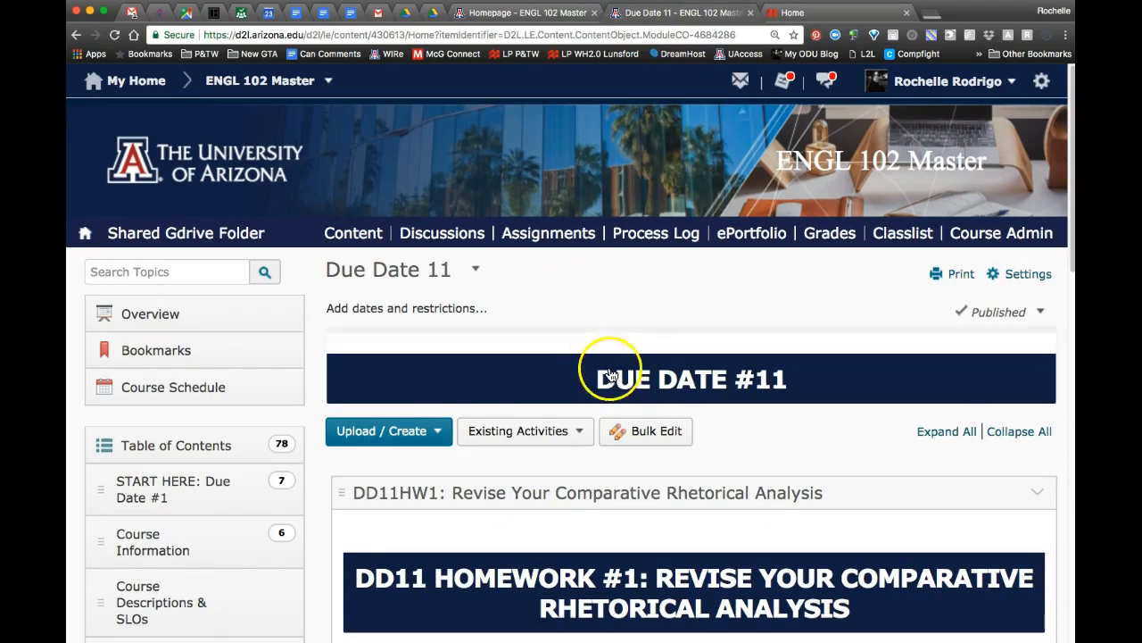
# Step: Move DD11HW1T3: Develop Titles below Quick Help: Certainty in argument in the DD11HW1 list
pyautogui.scroll(-5, 613, 372)
pyautogui.scroll(-2, 612, 374)
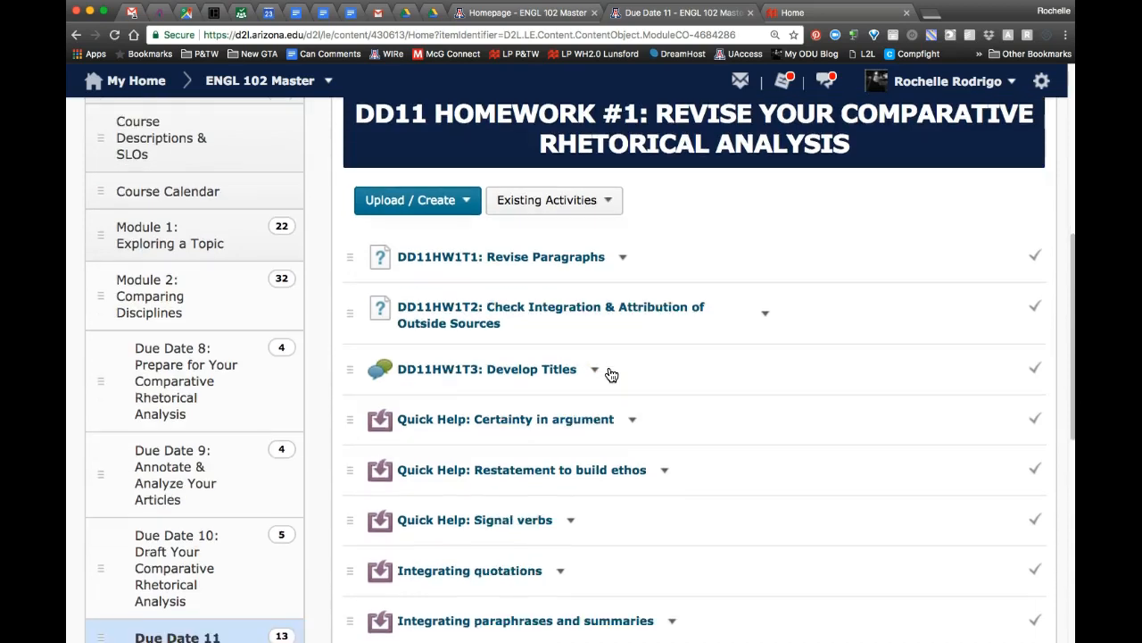
pyautogui.scroll(-5, 610, 374)
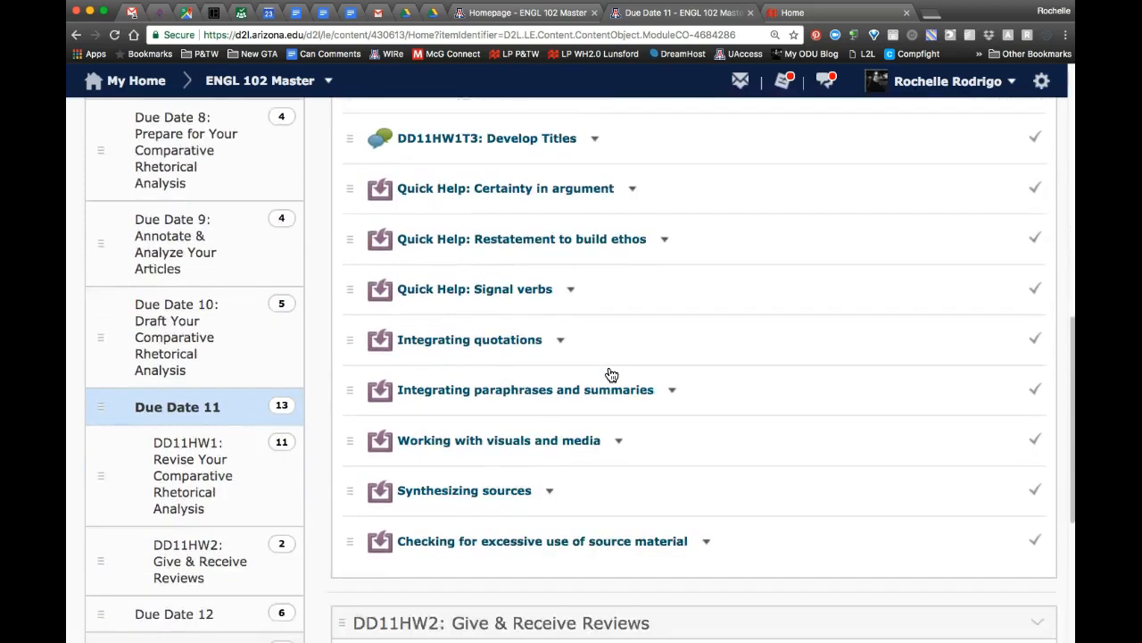
pyautogui.click(398, 185)
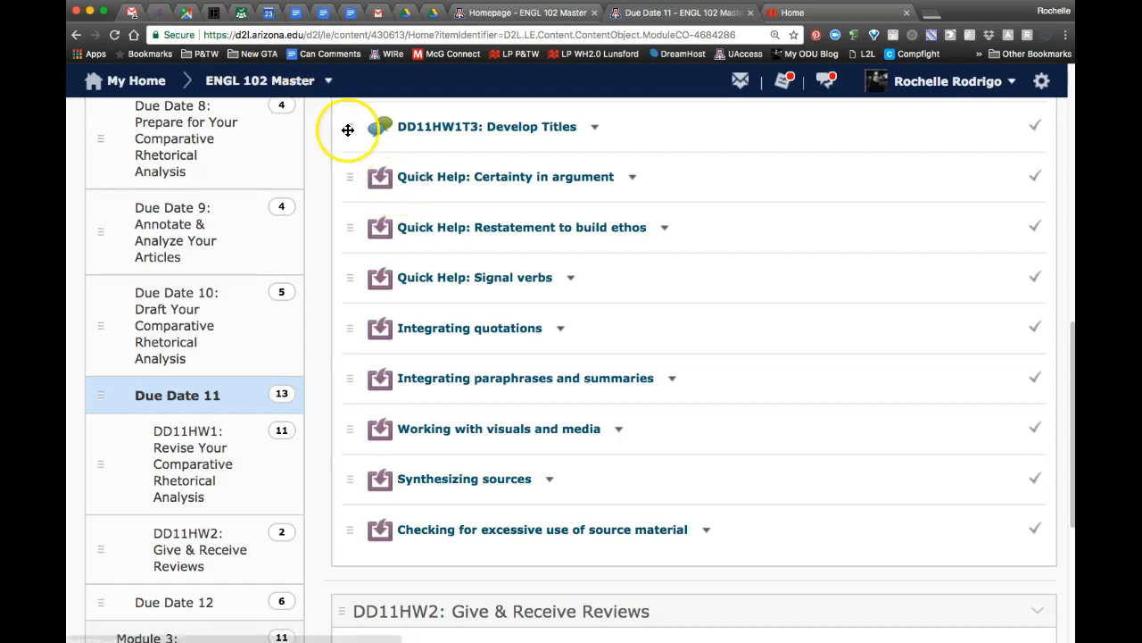
pyautogui.moveTo(347, 132); pyautogui.dragTo(349, 237)
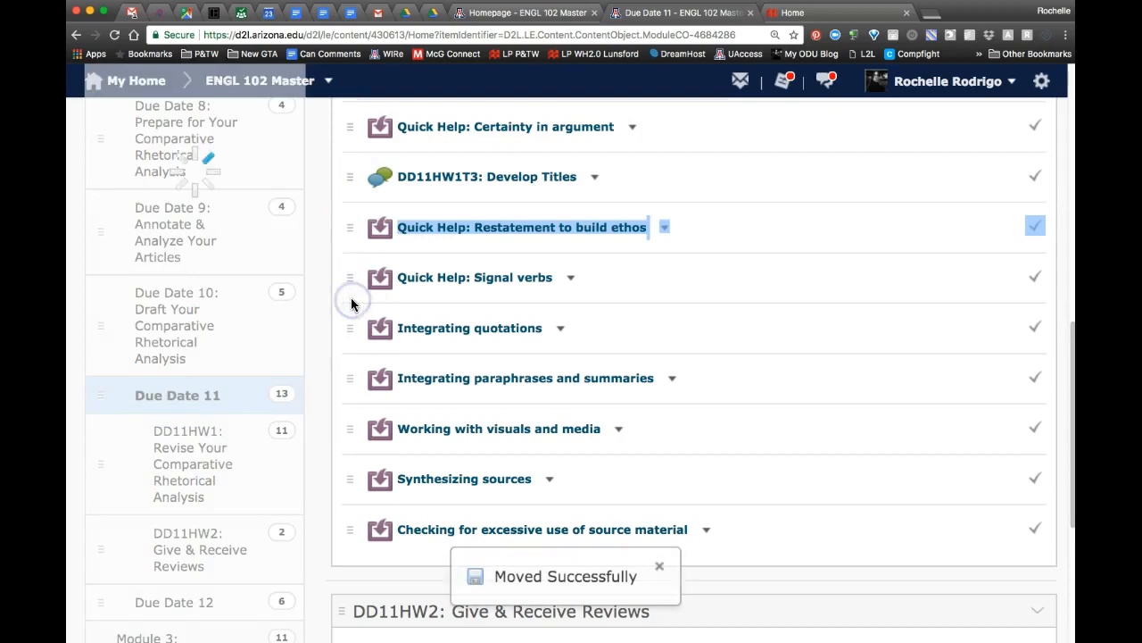
pyautogui.keyDown('shift'); pyautogui.click(367, 342); pyautogui.keyUp('shift')
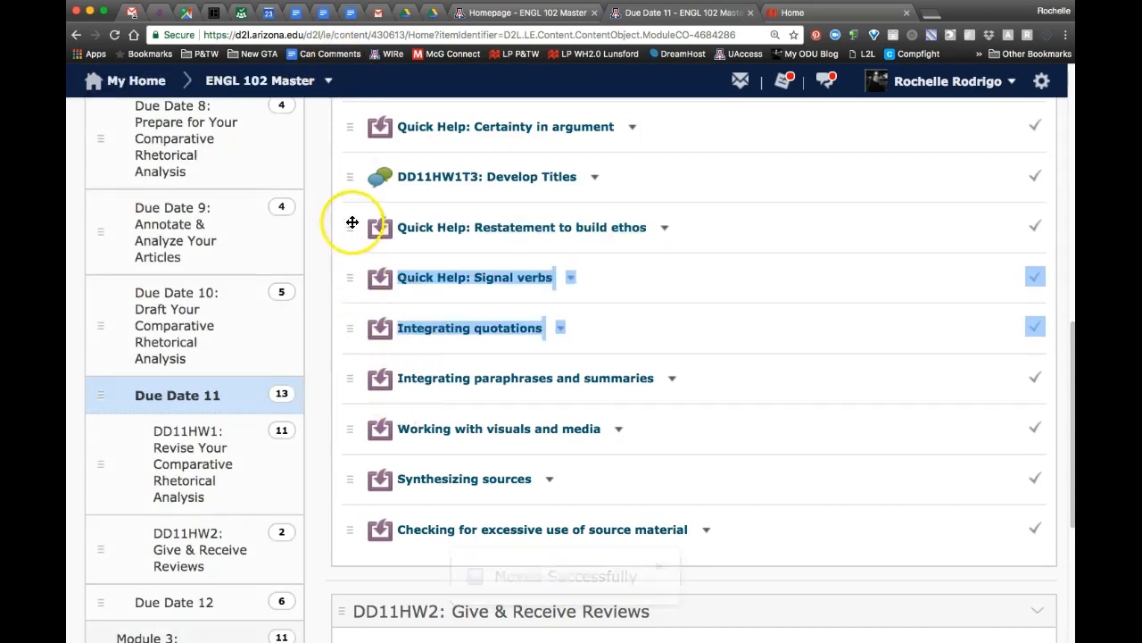
# Step: Move DD11HW1T3: Develop Titles to the end of the DD11HW1 list, and open DD11HW1 to read its Task 2 instructions
pyautogui.moveTo(349, 180); pyautogui.dragTo(357, 538)
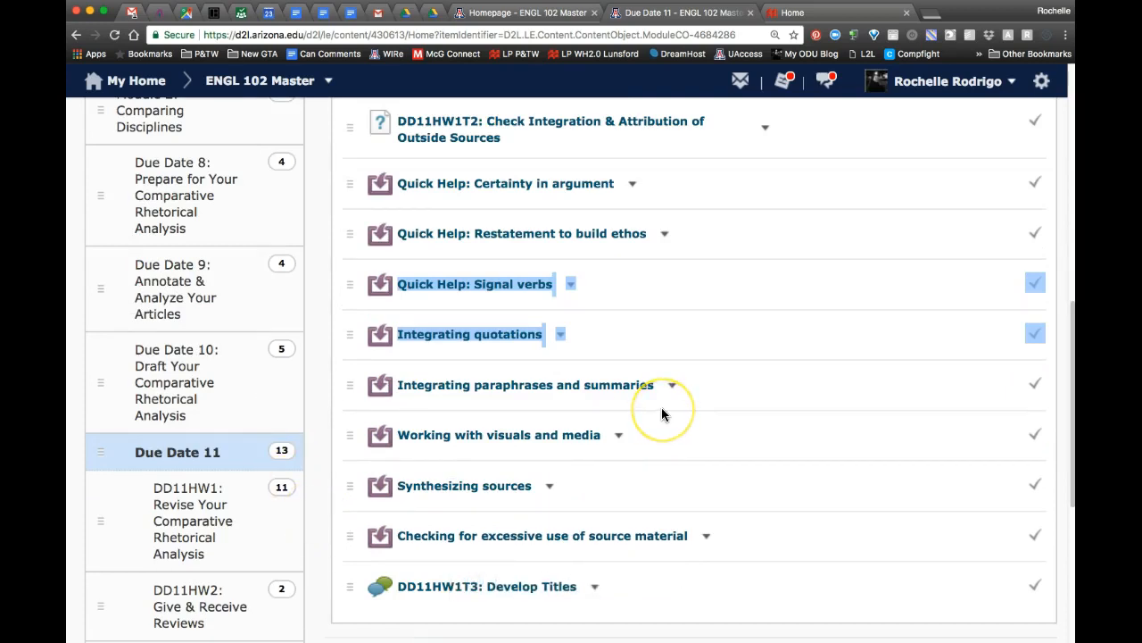
pyautogui.scroll(1, 661, 414)
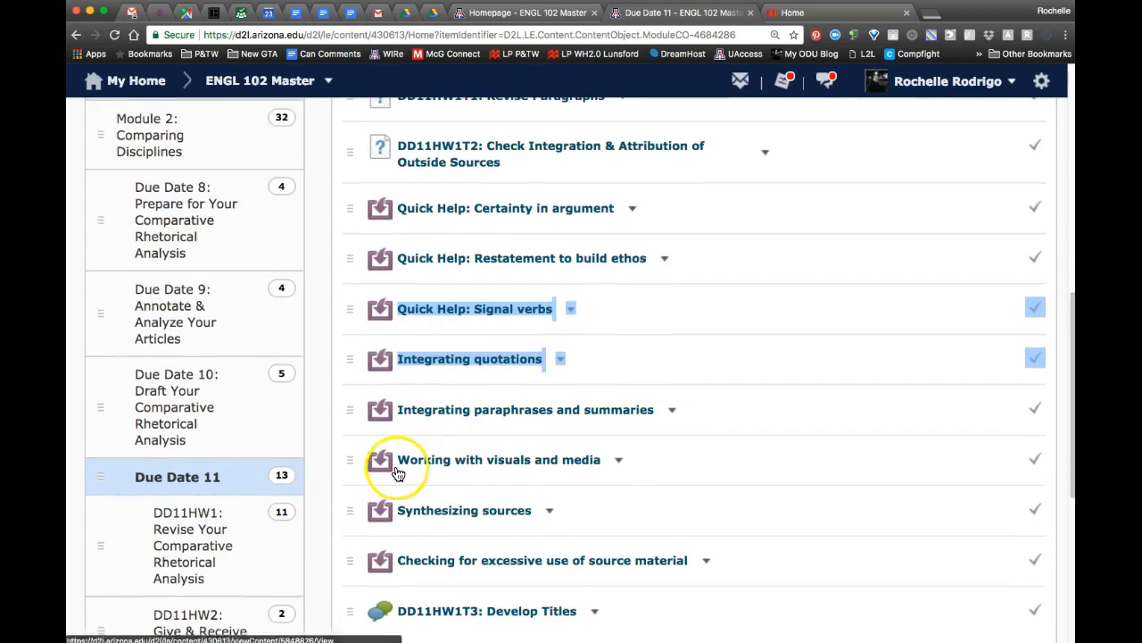
pyautogui.click(190, 528)
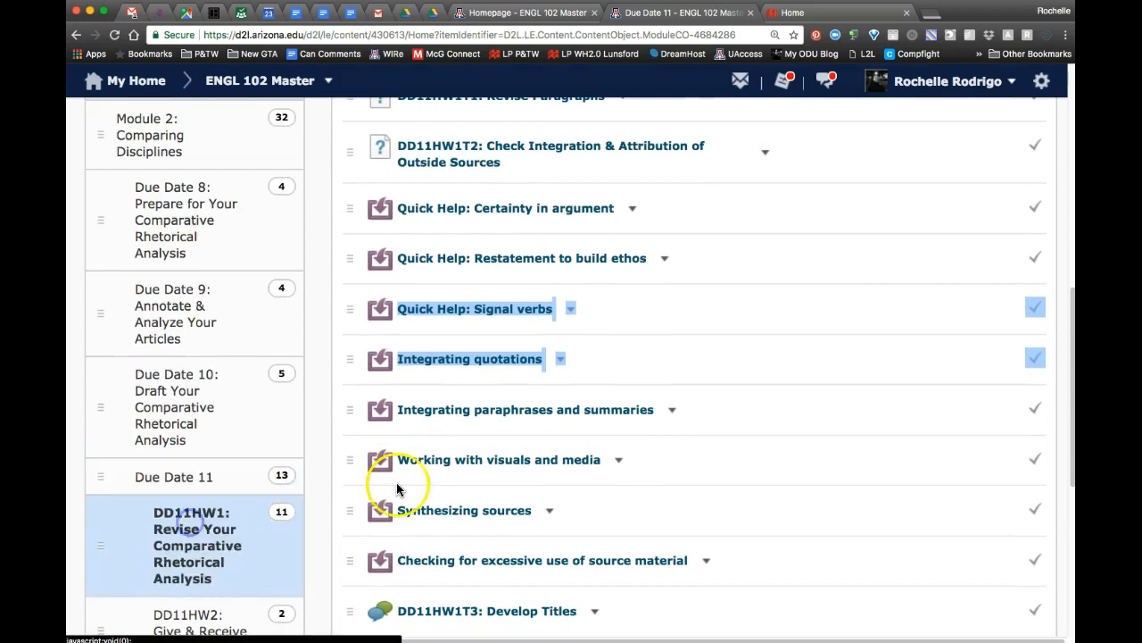
pyautogui.scroll(-10, 413, 480)
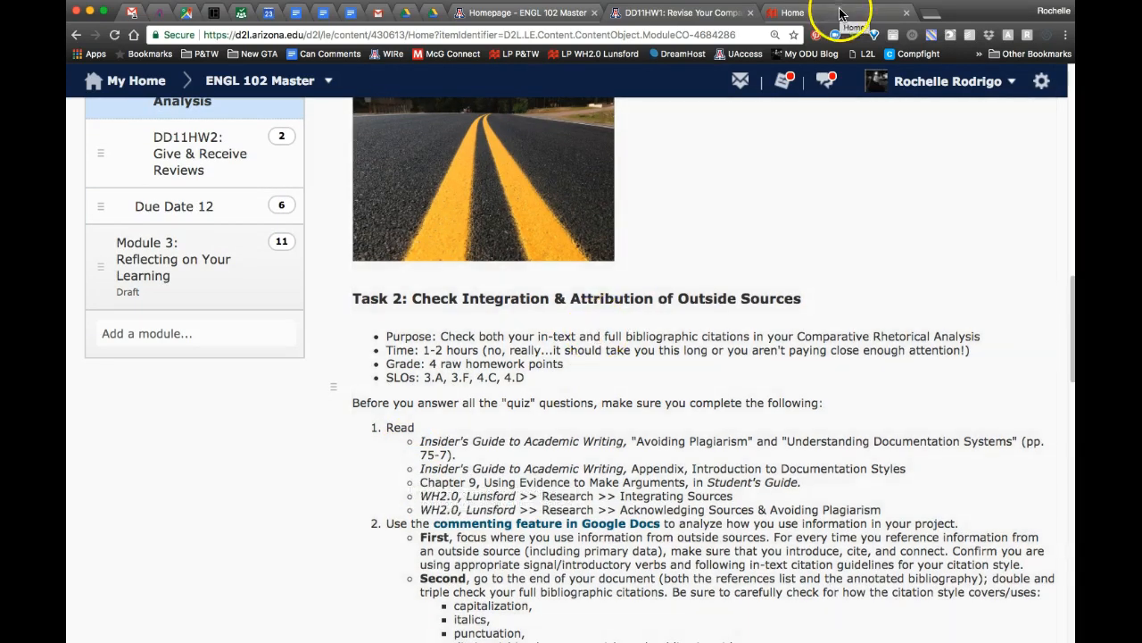
# Step: Switch to Writer's Help 2.0 and examine the options of the Sentence Grammar Diagnostic Pre-Test under Diagnostics, collapsing the section when done
pyautogui.click(841, 13)
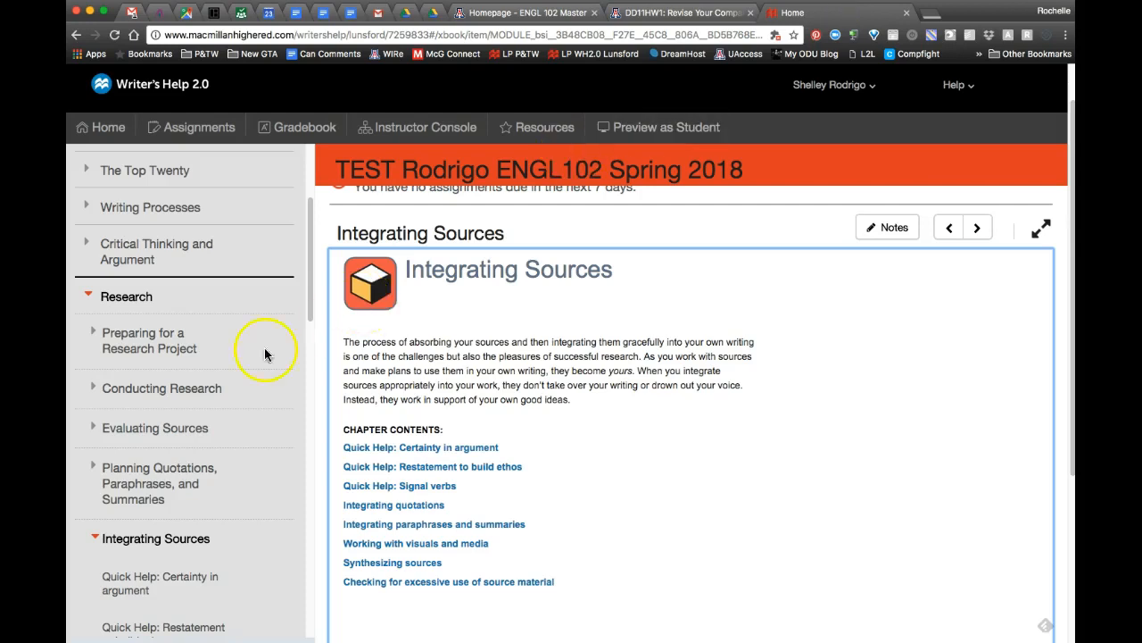
pyautogui.scroll(3, 141, 286)
pyautogui.click(141, 264)
pyautogui.scroll(-1, 147, 337)
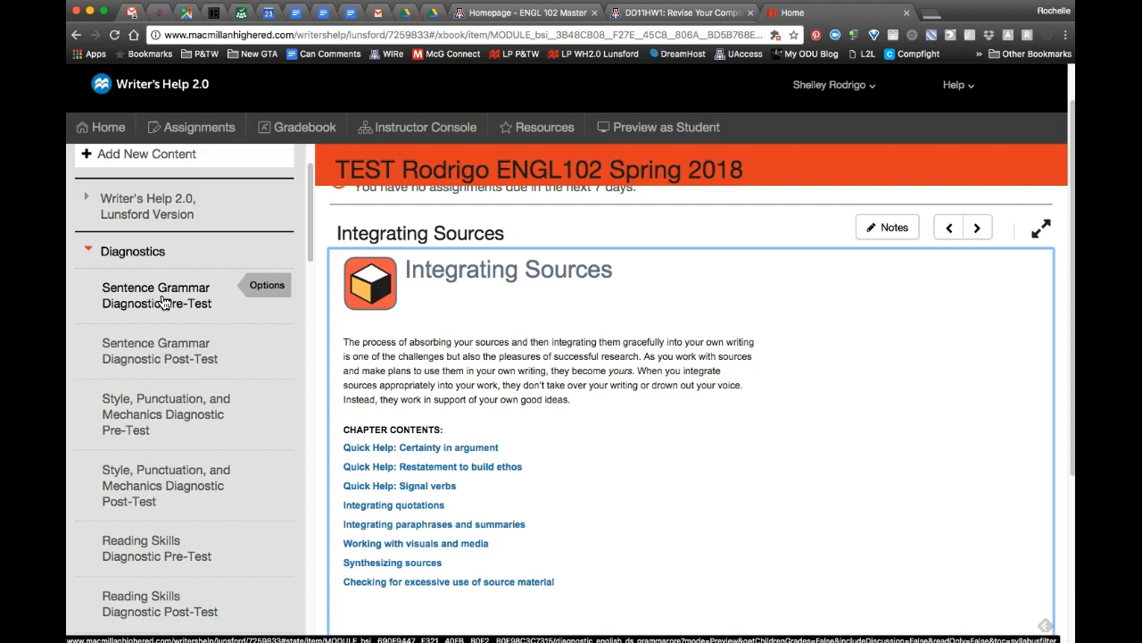
pyautogui.click(260, 293)
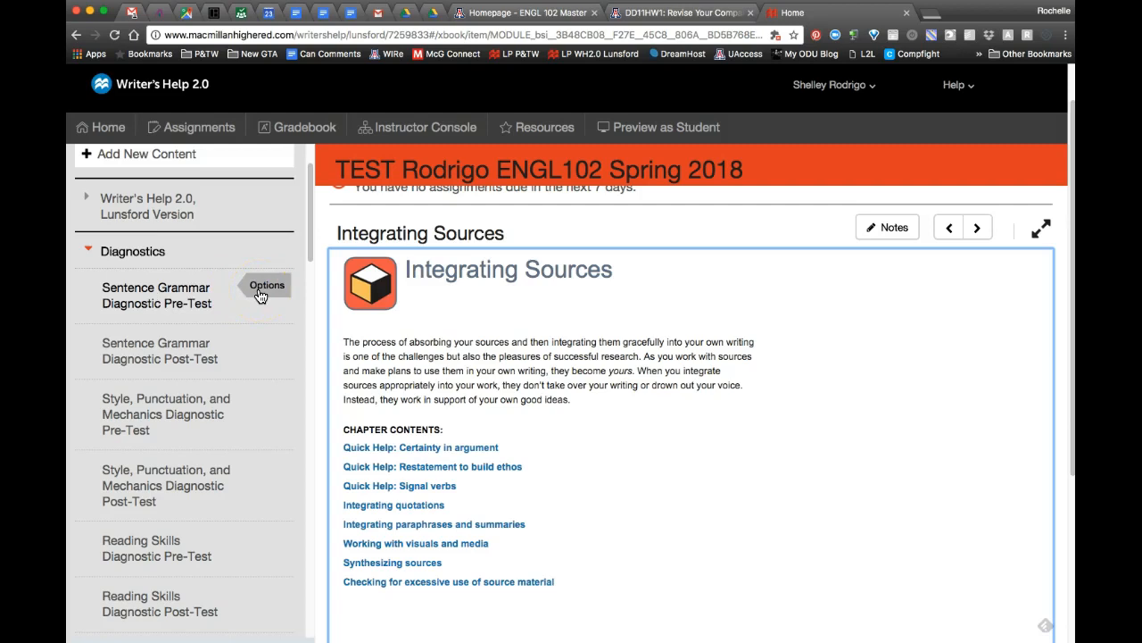
pyautogui.click(263, 295)
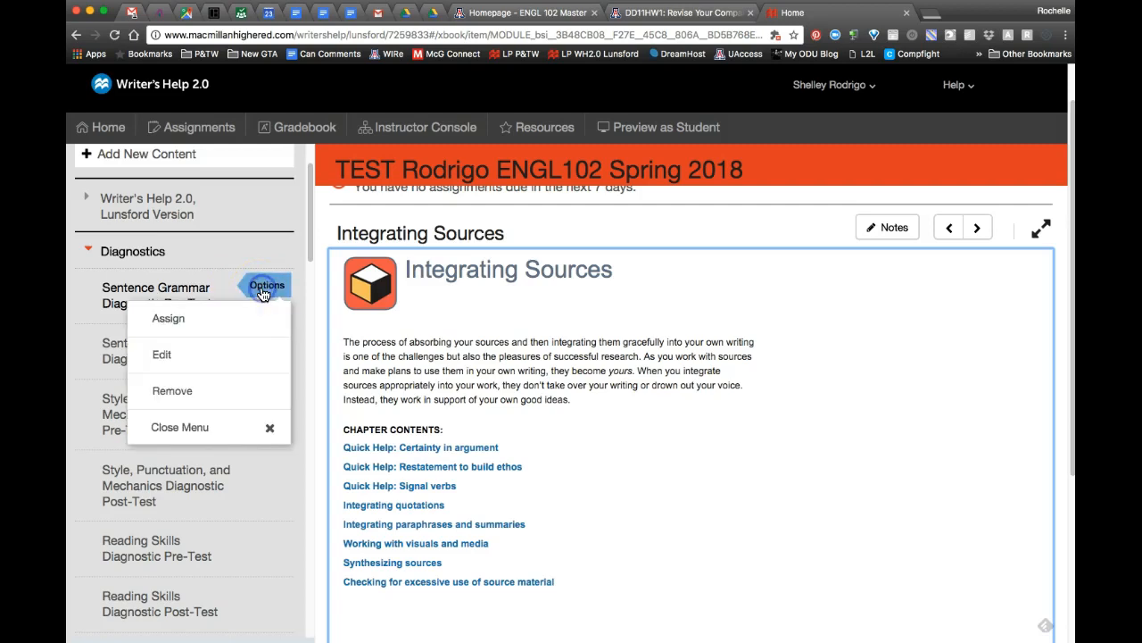
pyautogui.click(225, 354)
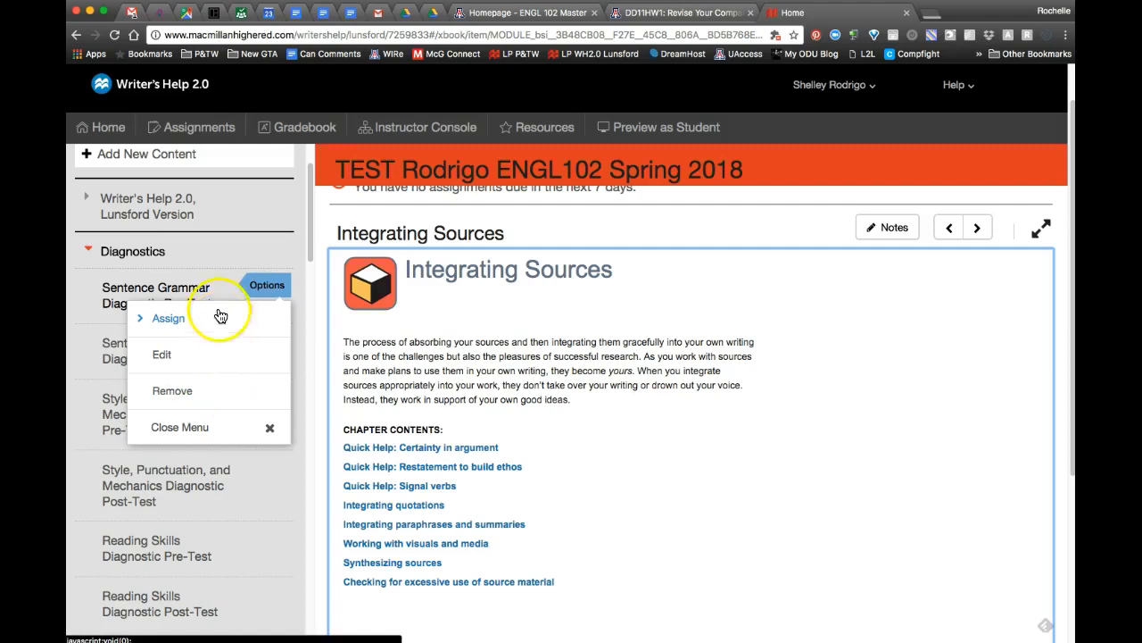
pyautogui.click(108, 251)
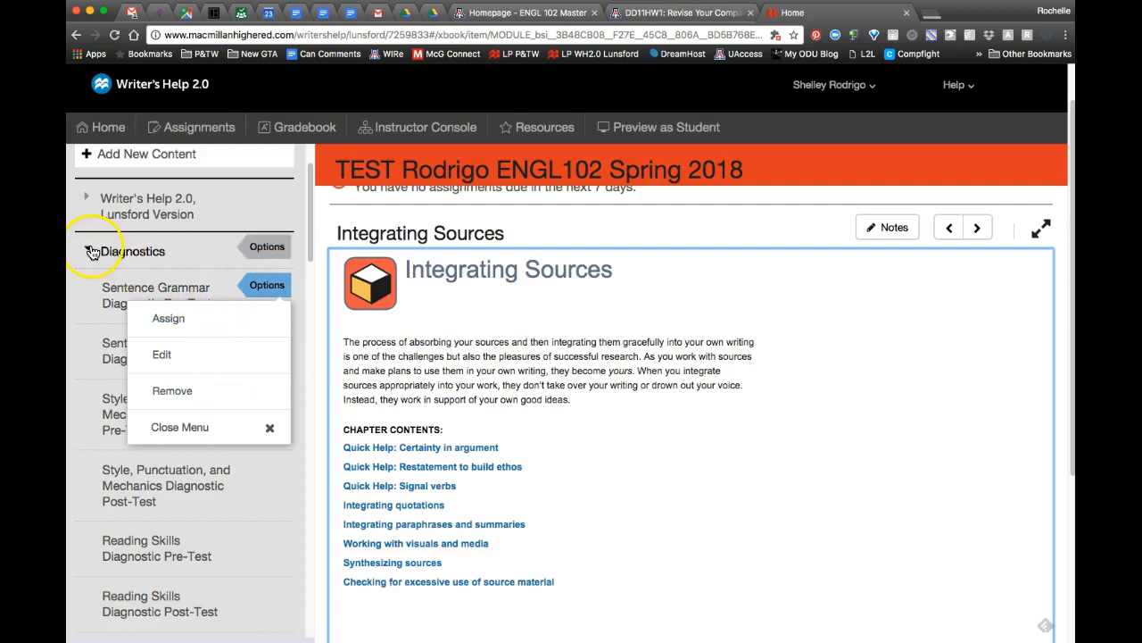
pyautogui.scroll(-5, 123, 282)
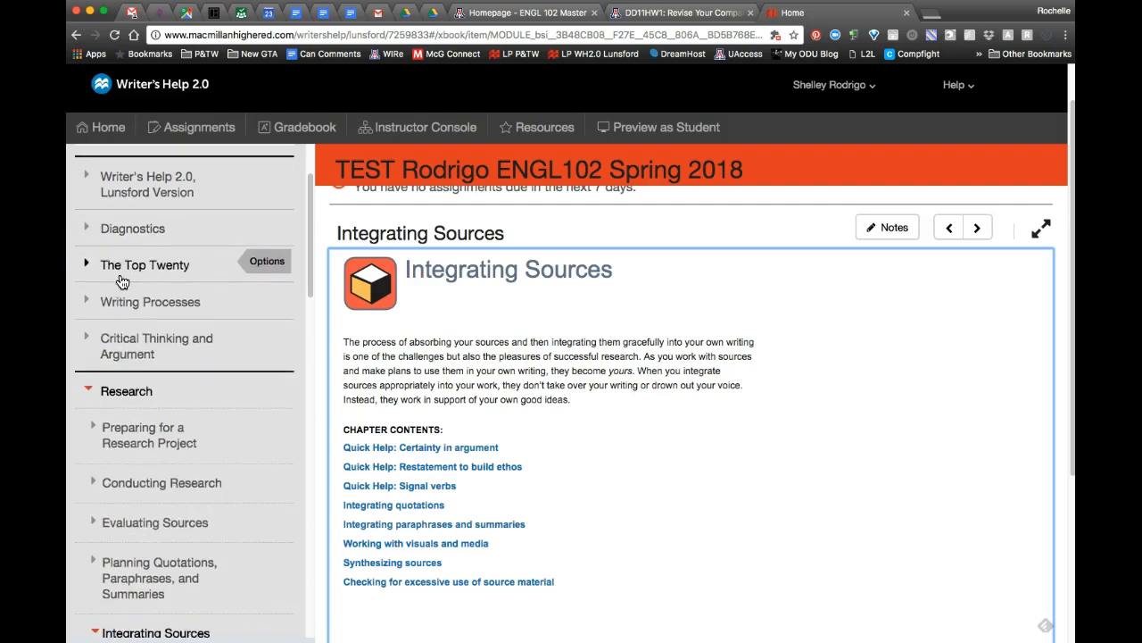
# Step: Check the Task 2 readings in D2L, return to Writer's Help 2.0, and expand LearningCurve under Acknowledging Sources and Avoiding Plagiarism
pyautogui.click(718, 13)
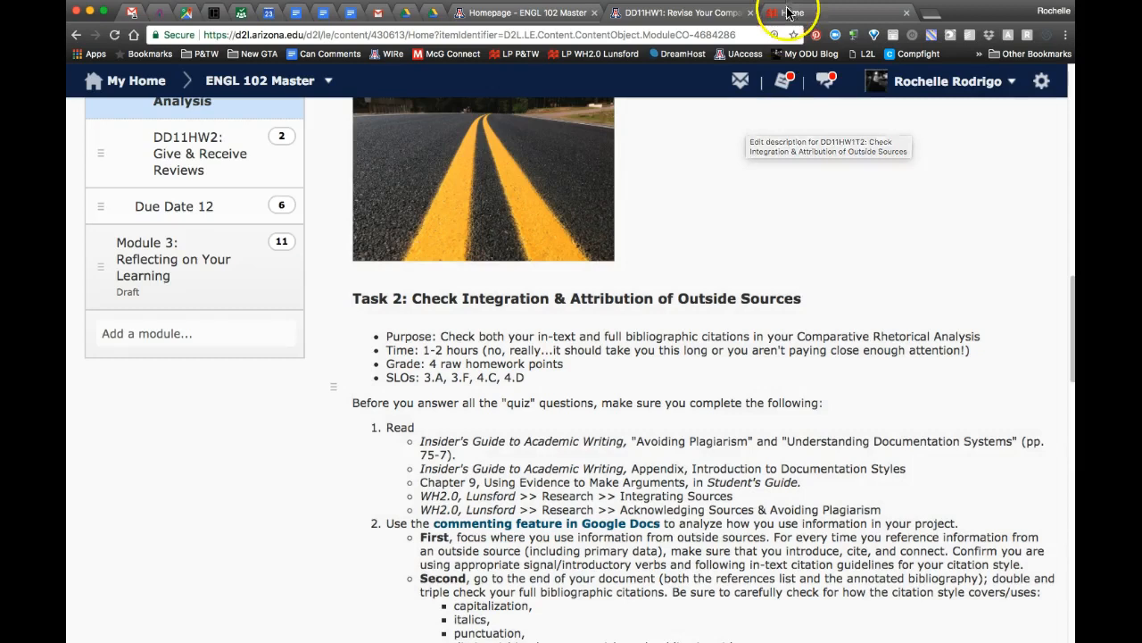
pyautogui.click(789, 14)
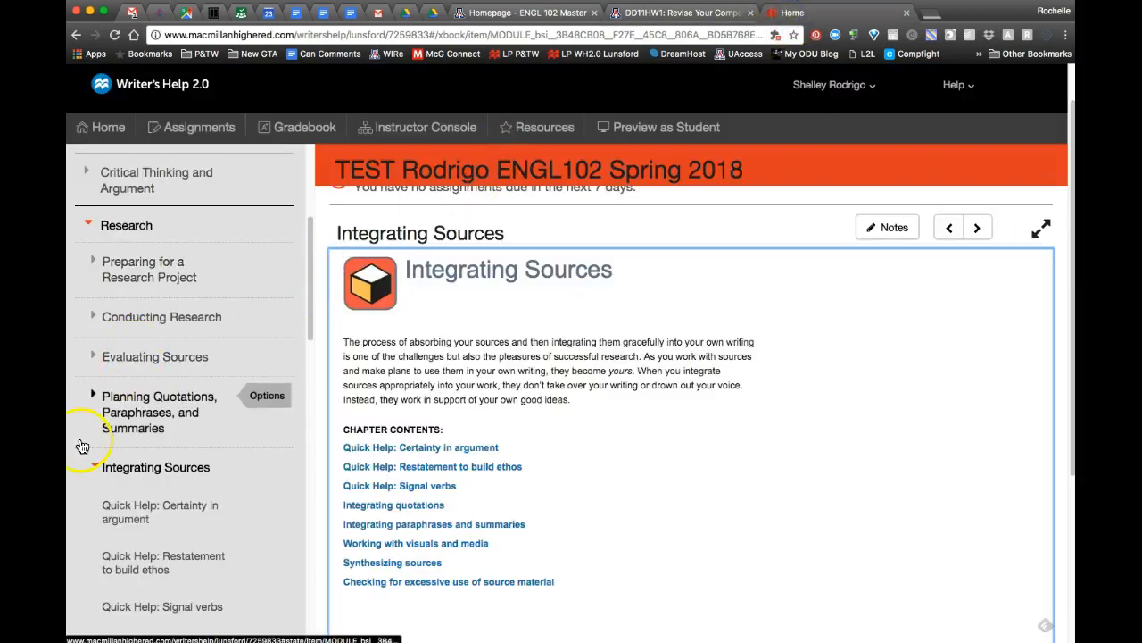
pyautogui.click(95, 467)
pyautogui.scroll(-2, 165, 468)
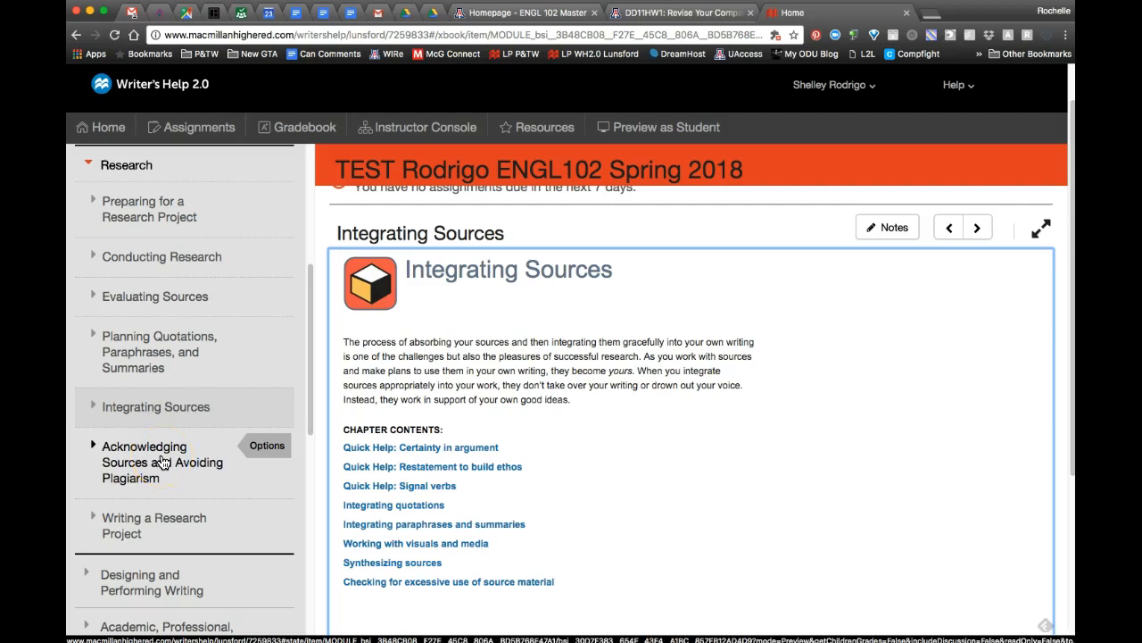
pyautogui.click(135, 464)
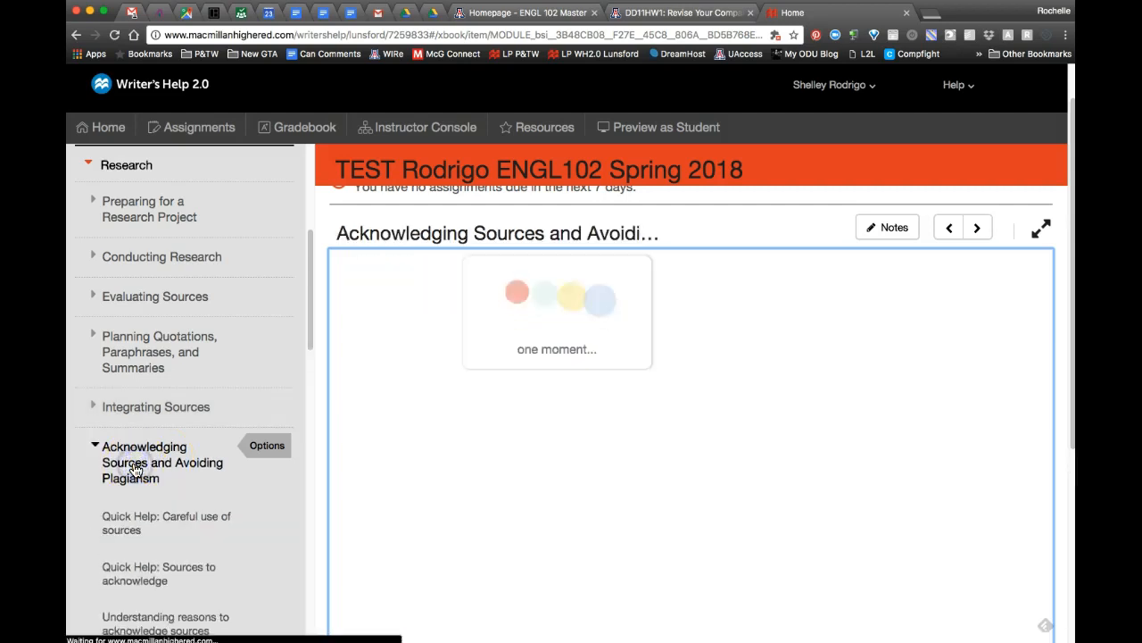
pyautogui.scroll(-10, 138, 466)
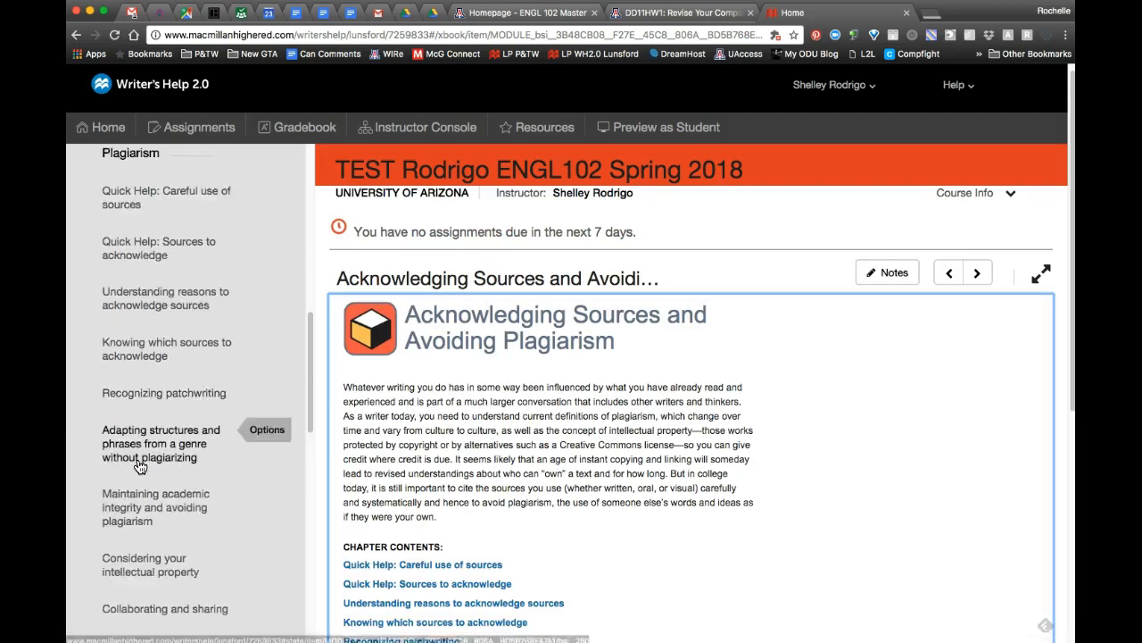
pyautogui.scroll(-3, 139, 466)
pyautogui.click(125, 516)
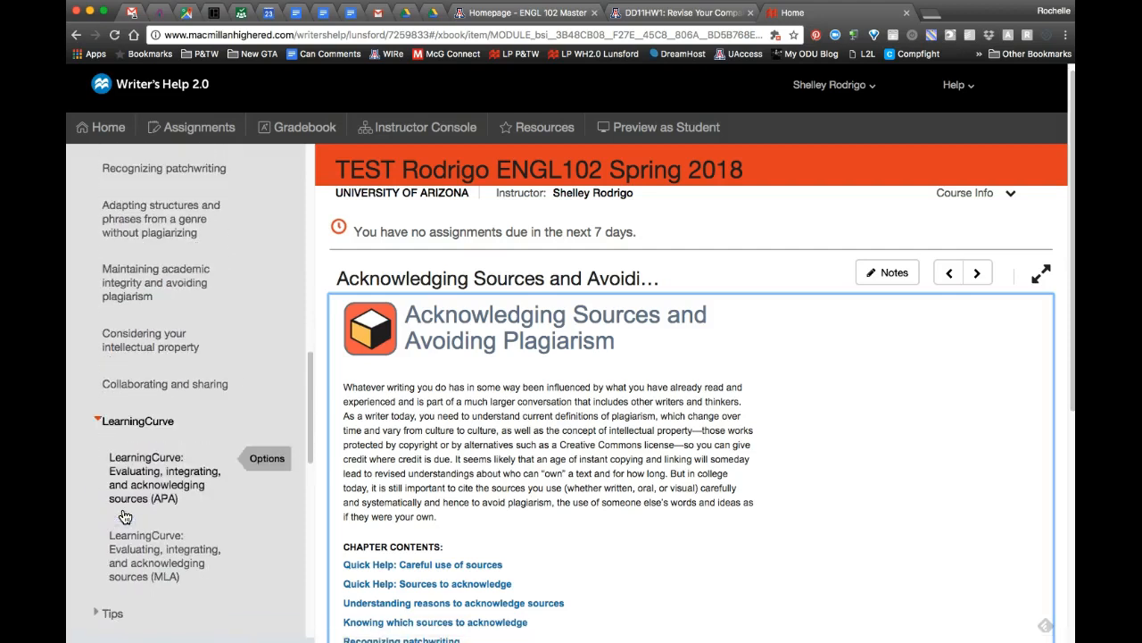
# Step: Start assigning LearningCurve: Evaluating, integrating, and acknowledging sources (APA) with a due date of 05/12/2018 at 11:59 PM
pyautogui.click(125, 490)
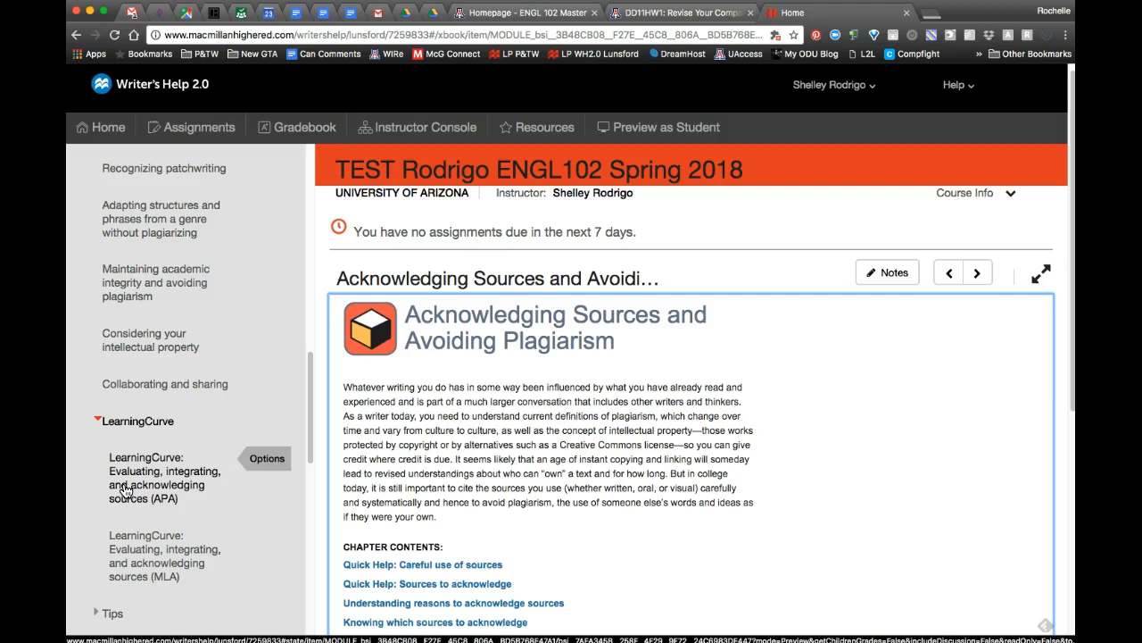
pyautogui.click(262, 471)
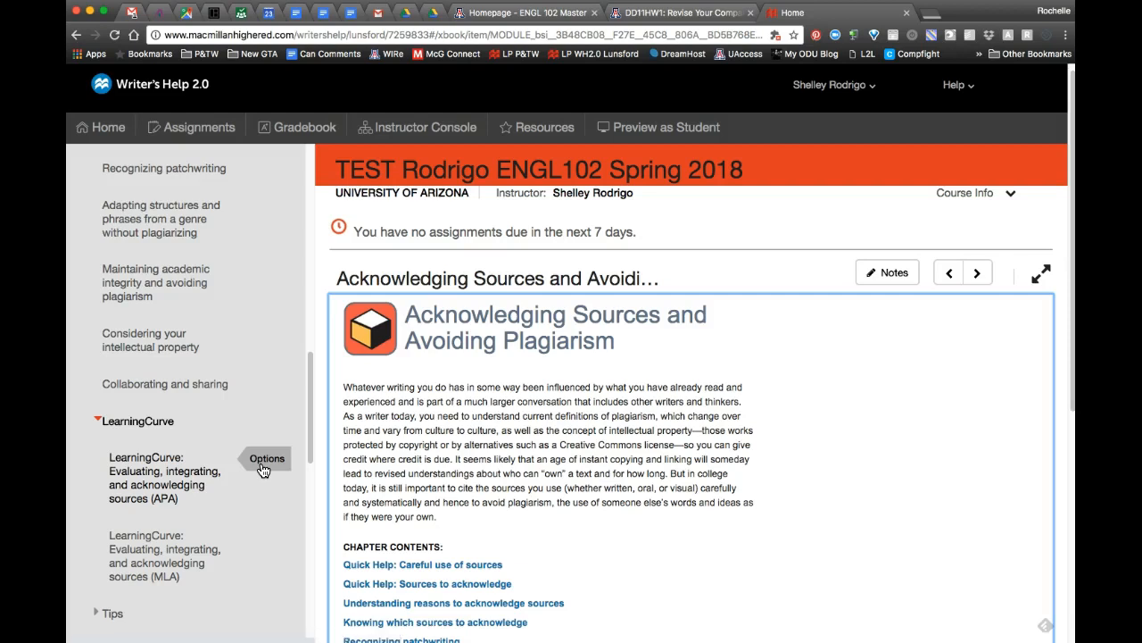
pyautogui.click(268, 460)
pyautogui.click(256, 492)
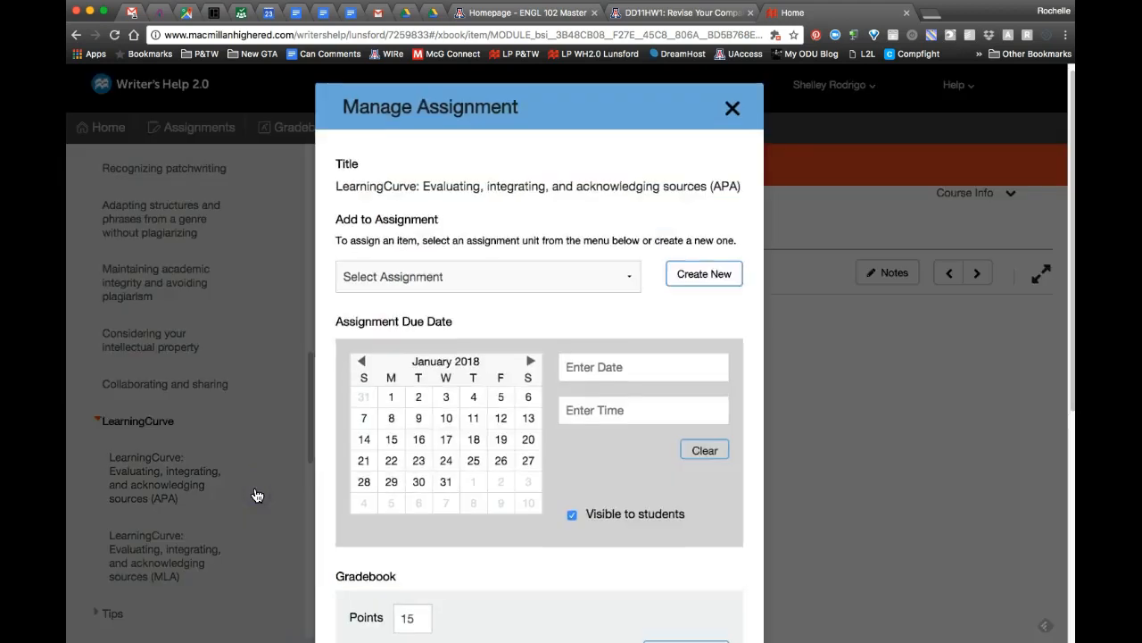
pyautogui.click(532, 363)
pyautogui.click(532, 363)
pyautogui.click(532, 362)
pyautogui.click(532, 362)
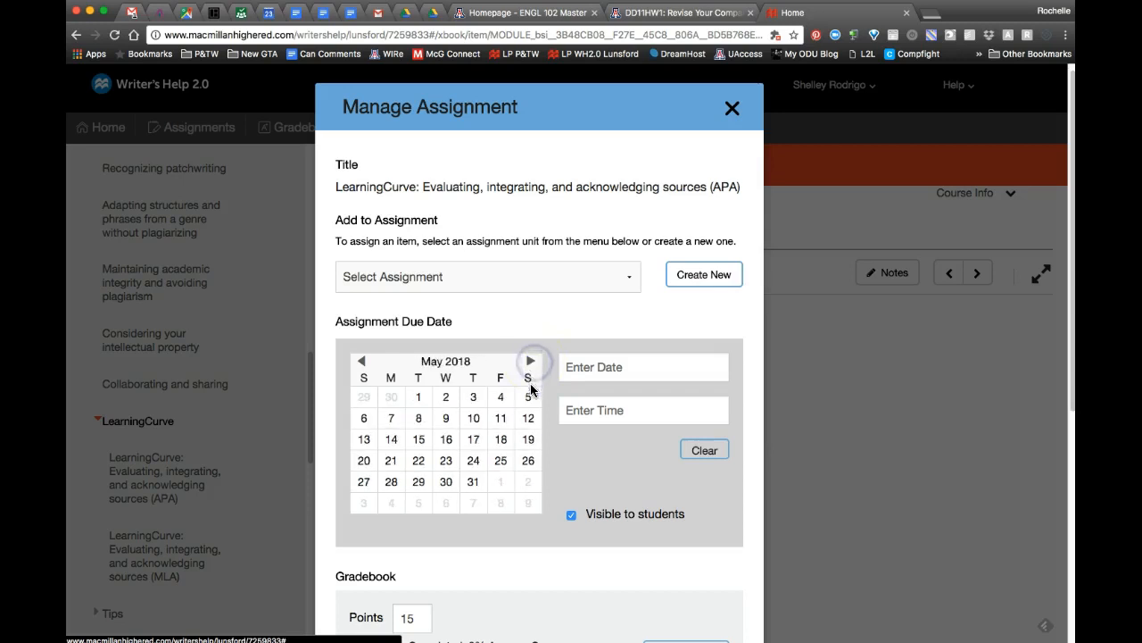
pyautogui.click(528, 417)
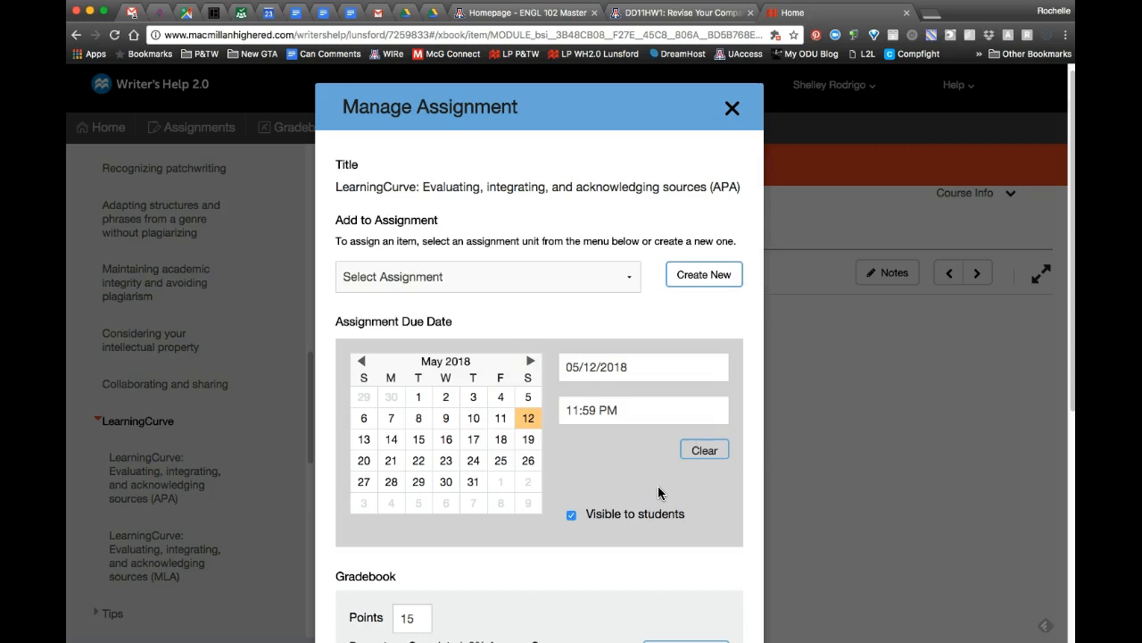
# Step: Try to assign the LearningCurve APA activity with its gradebook points set to 1500
pyautogui.click(651, 492)
pyautogui.scroll(-3, 585, 458)
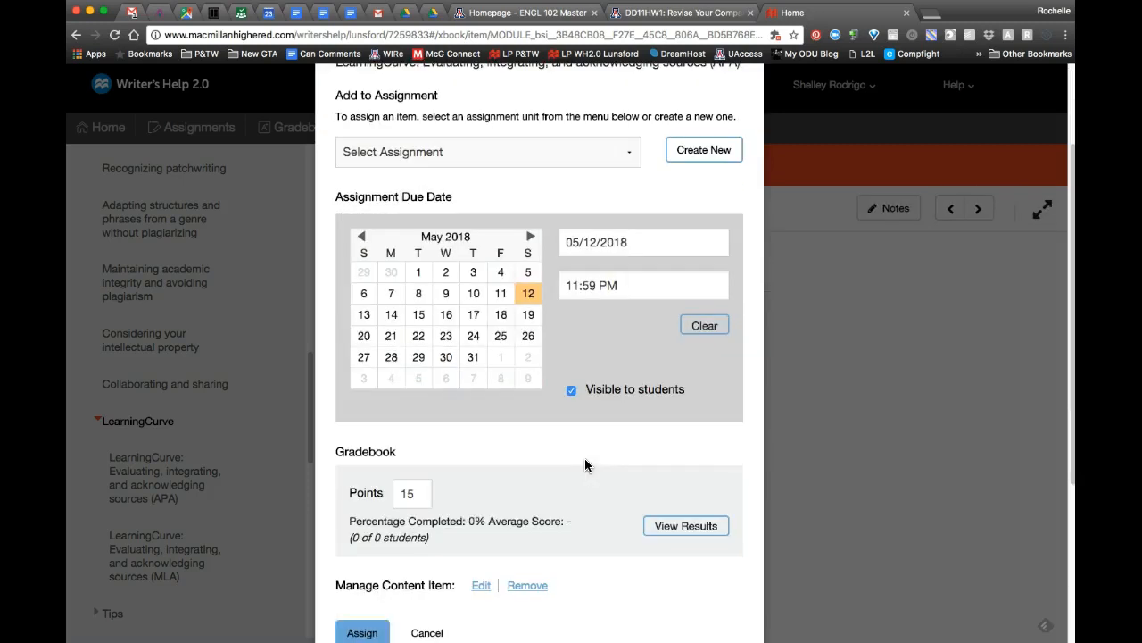
pyautogui.doubleClick(411, 496)
pyautogui.write('00')
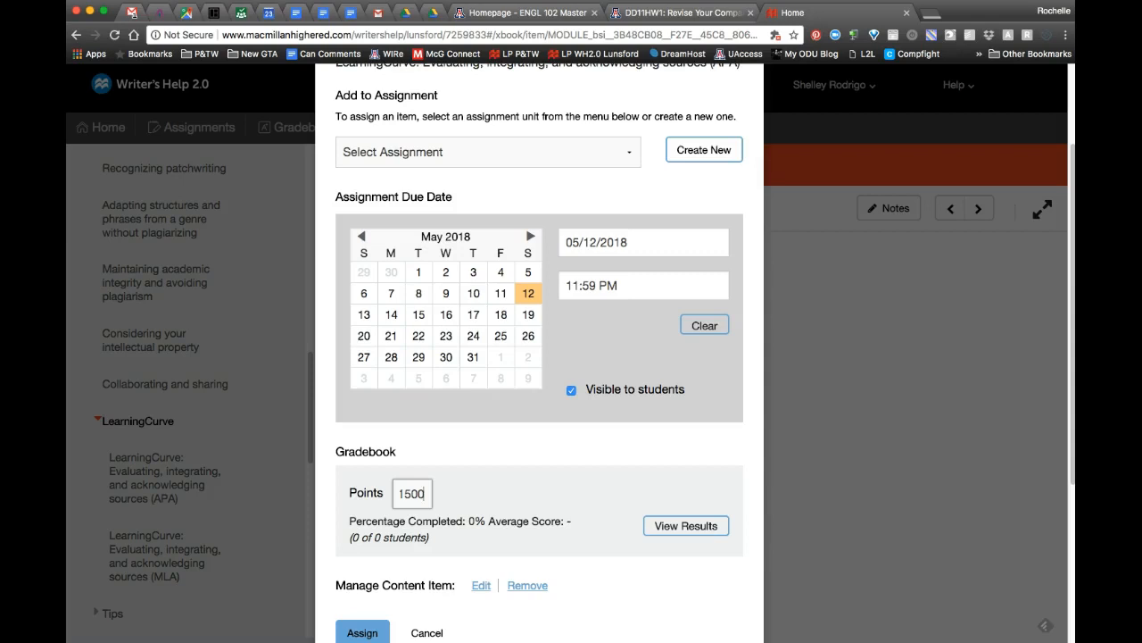
pyautogui.scroll(3, 559, 492)
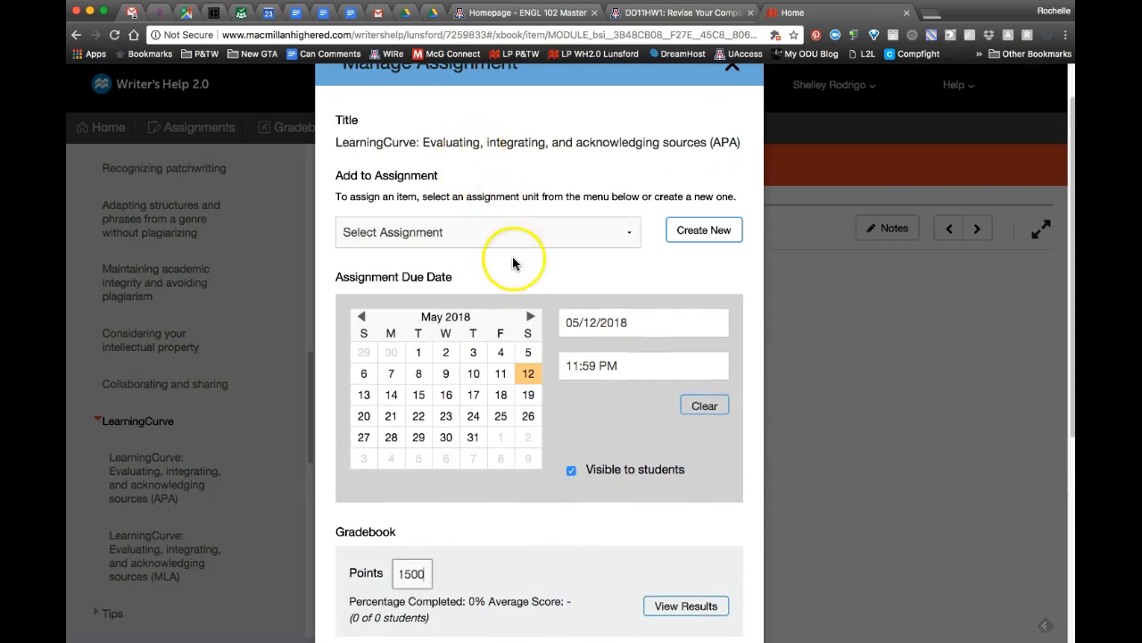
pyautogui.scroll(-5, 595, 442)
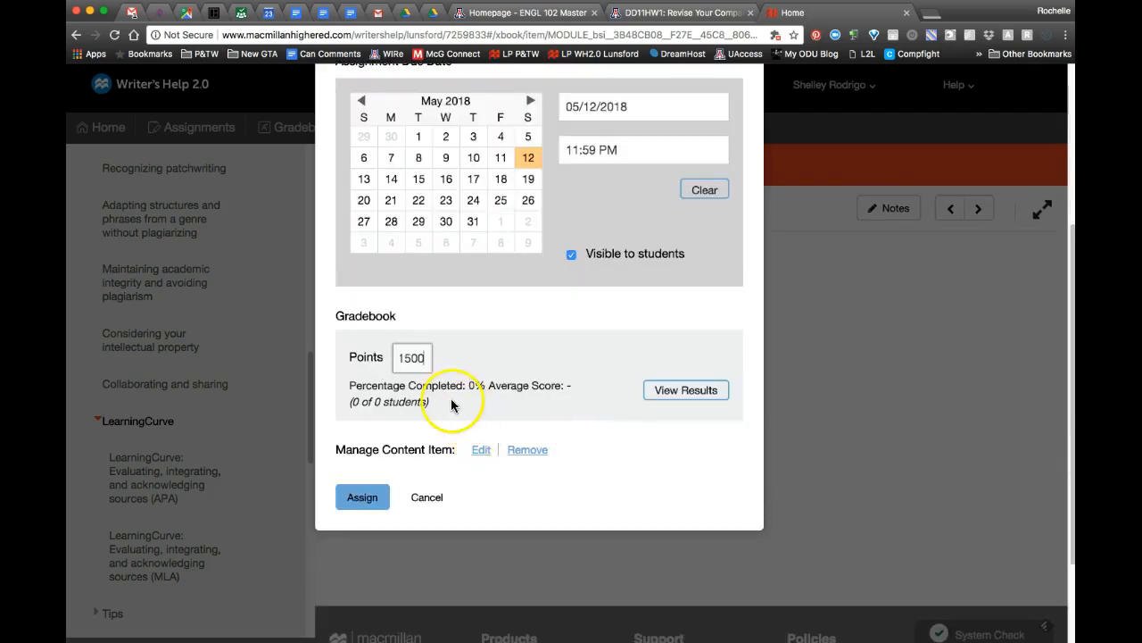
pyautogui.click(373, 505)
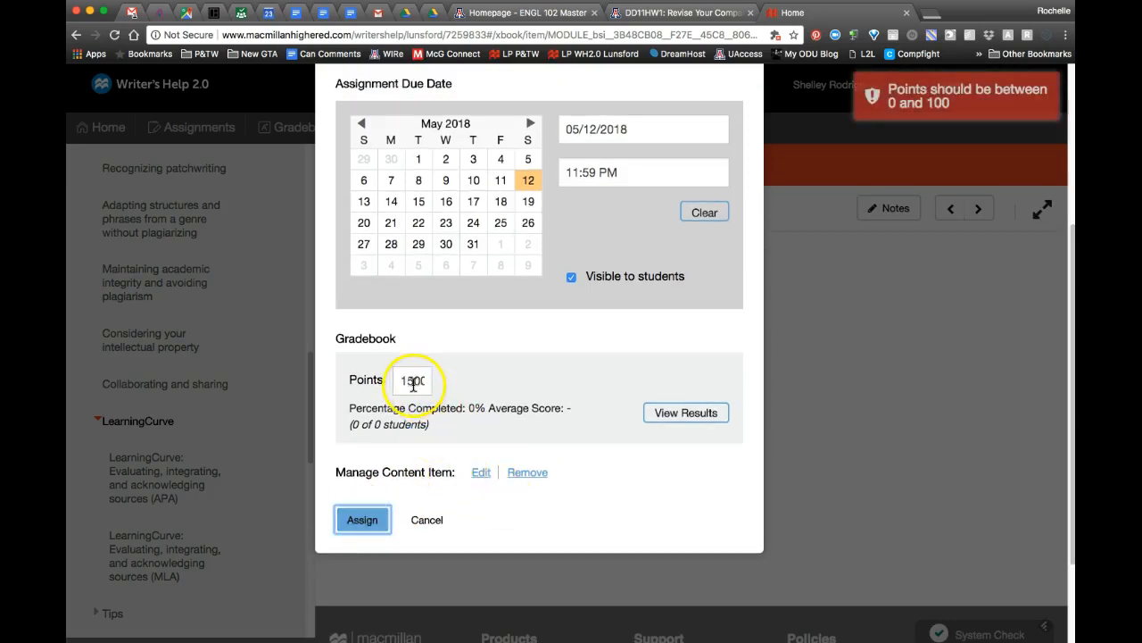
# Step: Set the gradebook points to 100 and assign the LearningCurve APA activity
pyautogui.scroll(3, 413, 384)
pyautogui.scroll(-3, 434, 433)
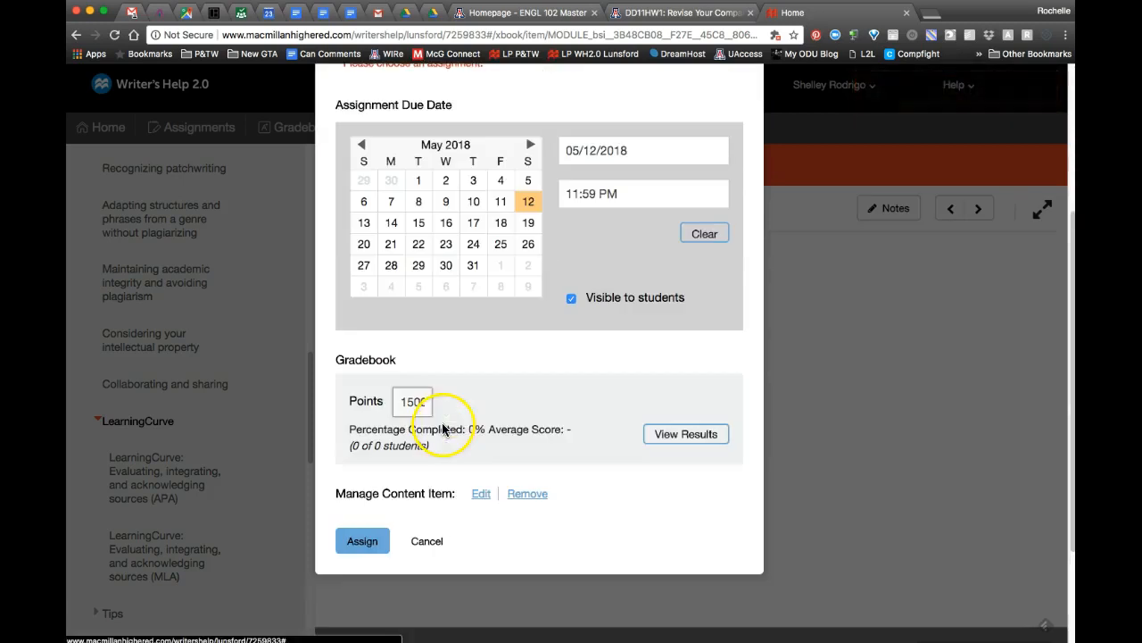
pyautogui.scroll(3, 443, 429)
pyautogui.press('BackSpace')
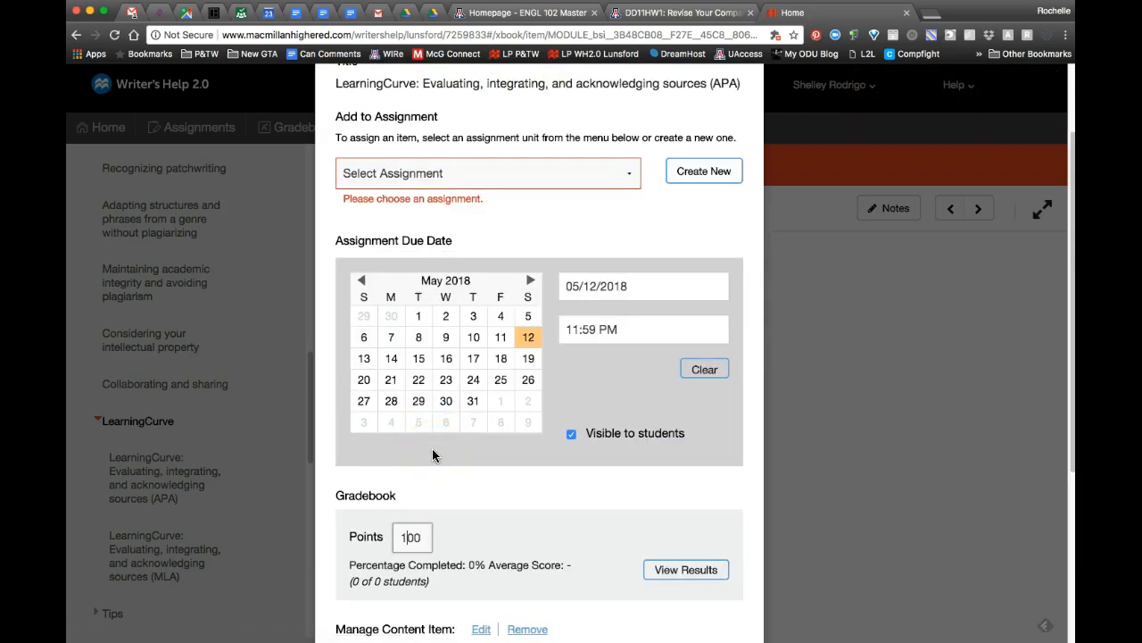
pyautogui.scroll(3, 509, 437)
pyautogui.scroll(-5, 508, 444)
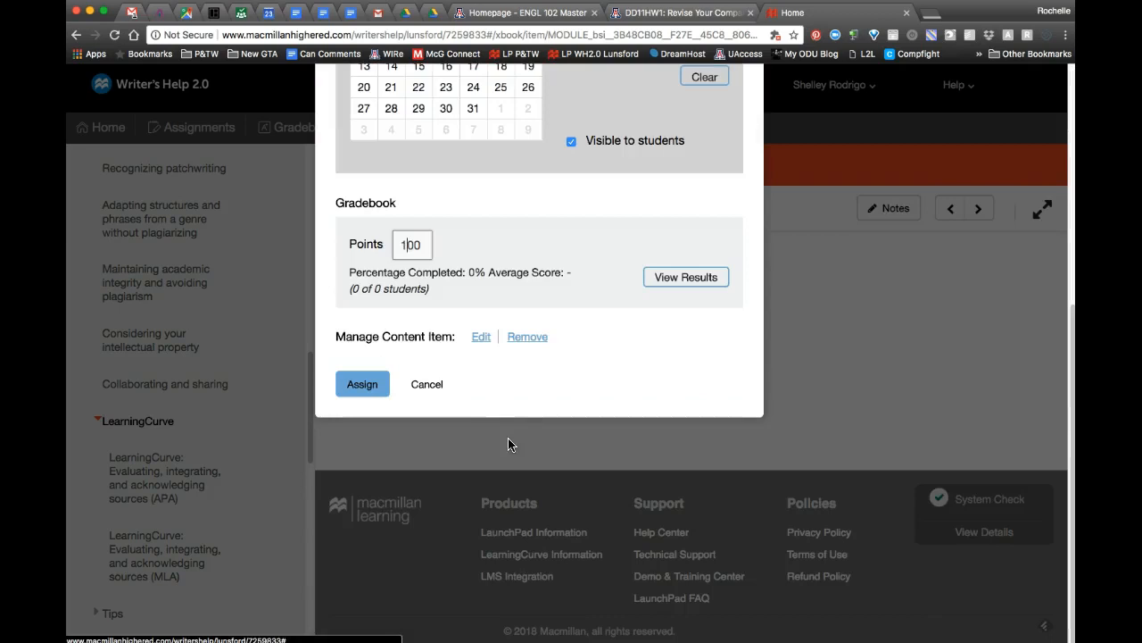
pyautogui.click(361, 382)
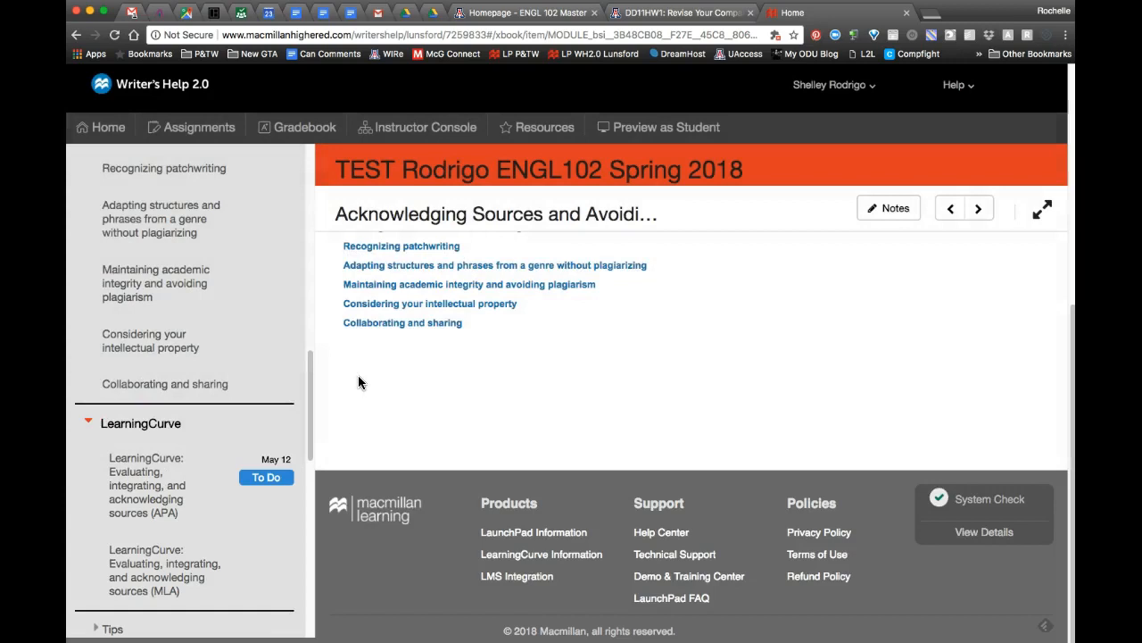
# Step: Switch to D2L and open Course Builder for ENGL 102 Master from course administration
pyautogui.moveTo(242, 484)
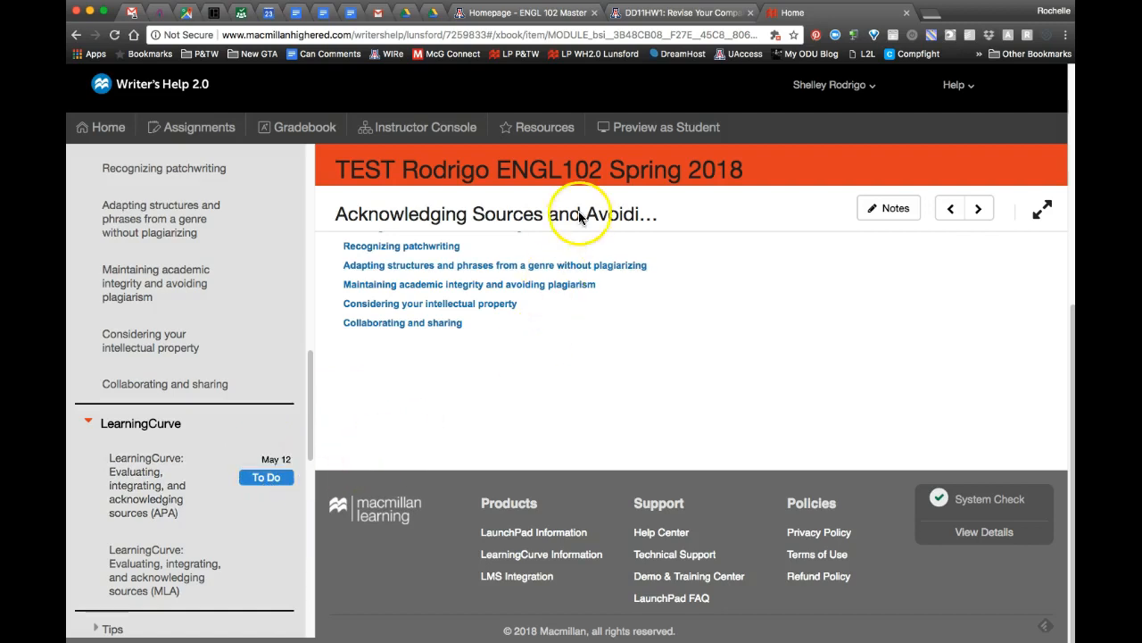
pyautogui.click(642, 14)
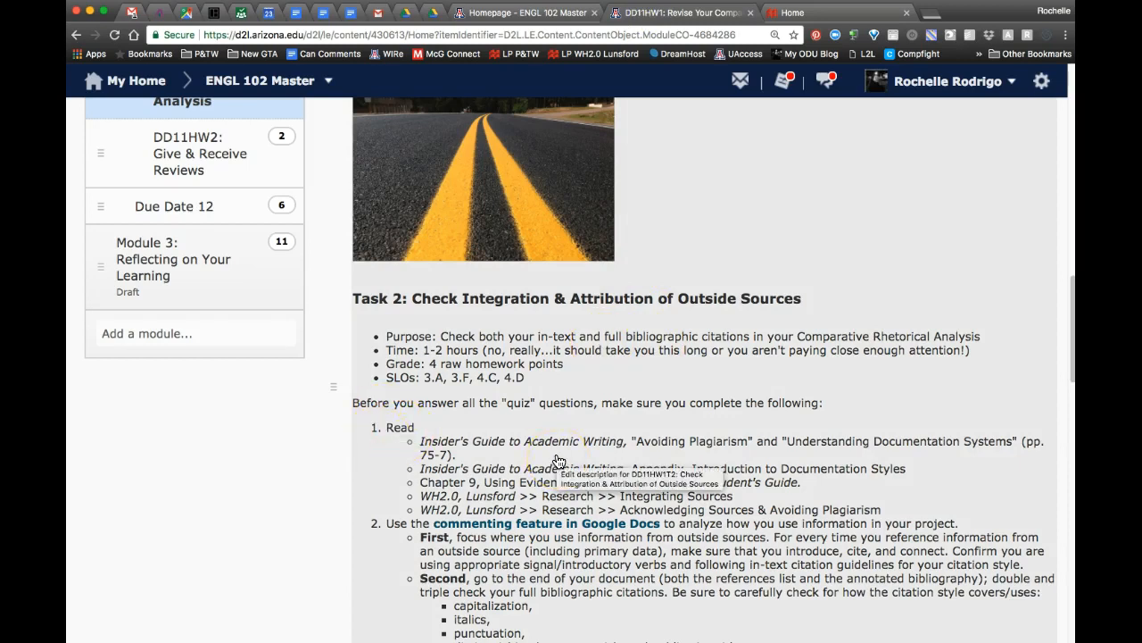
pyautogui.scroll(15, 558, 460)
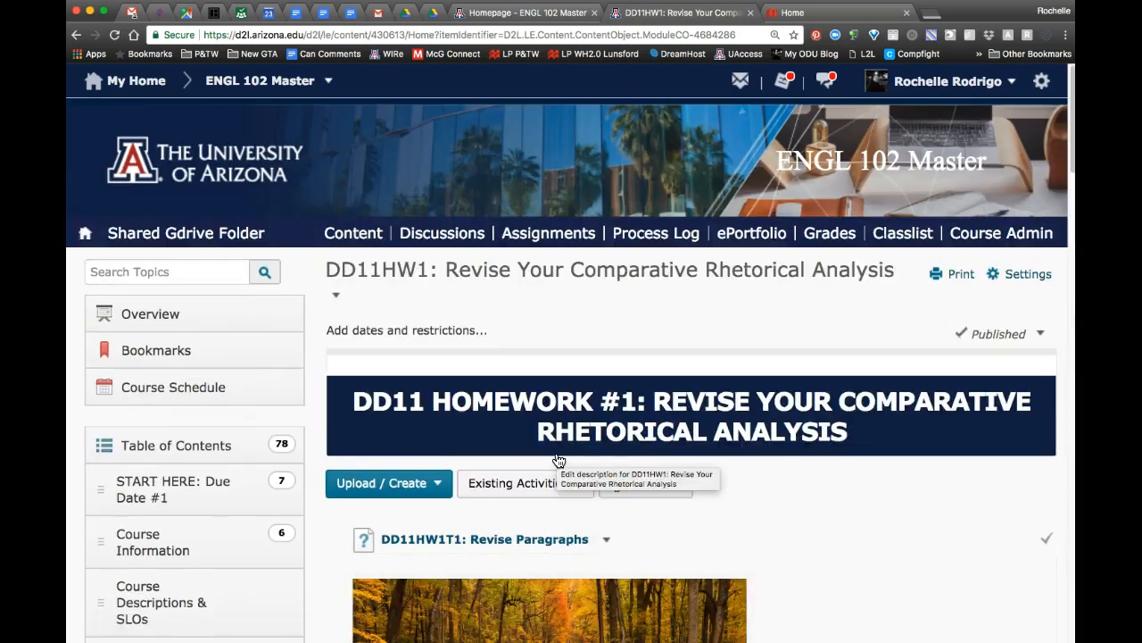
pyautogui.click(1005, 232)
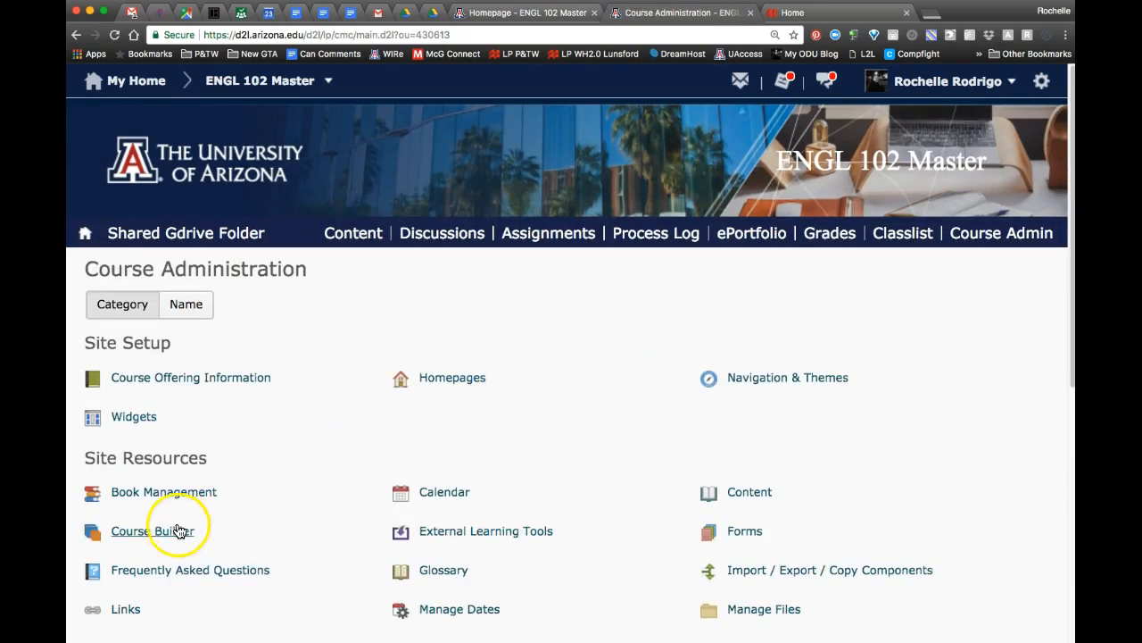
pyautogui.click(180, 532)
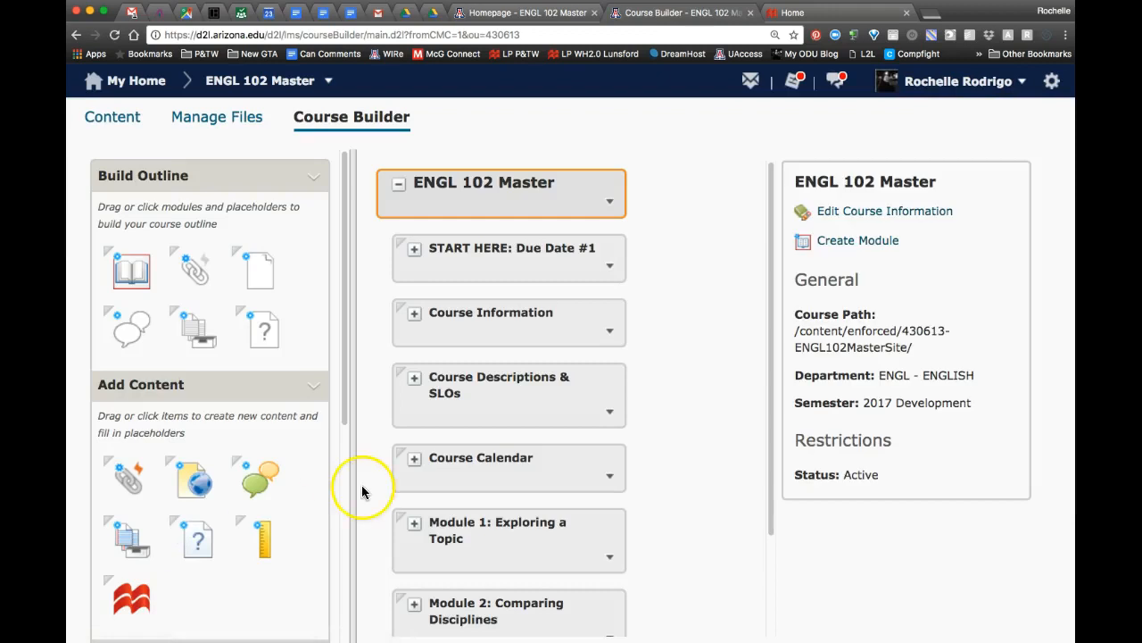
# Step: Expand Module 2: Comparing Disciplines, Due Date 11 and DD11HW1: Revise Your Comparative Rhetorical Analysis in the course outline
pyautogui.scroll(-2, 364, 495)
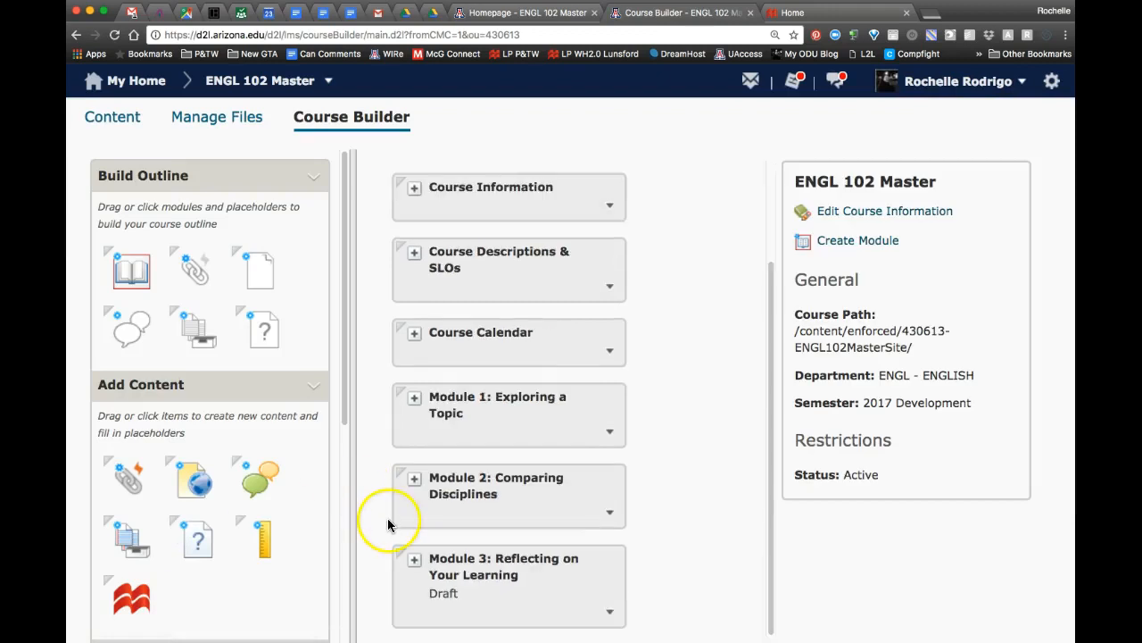
pyautogui.click(415, 482)
pyautogui.scroll(-4, 415, 485)
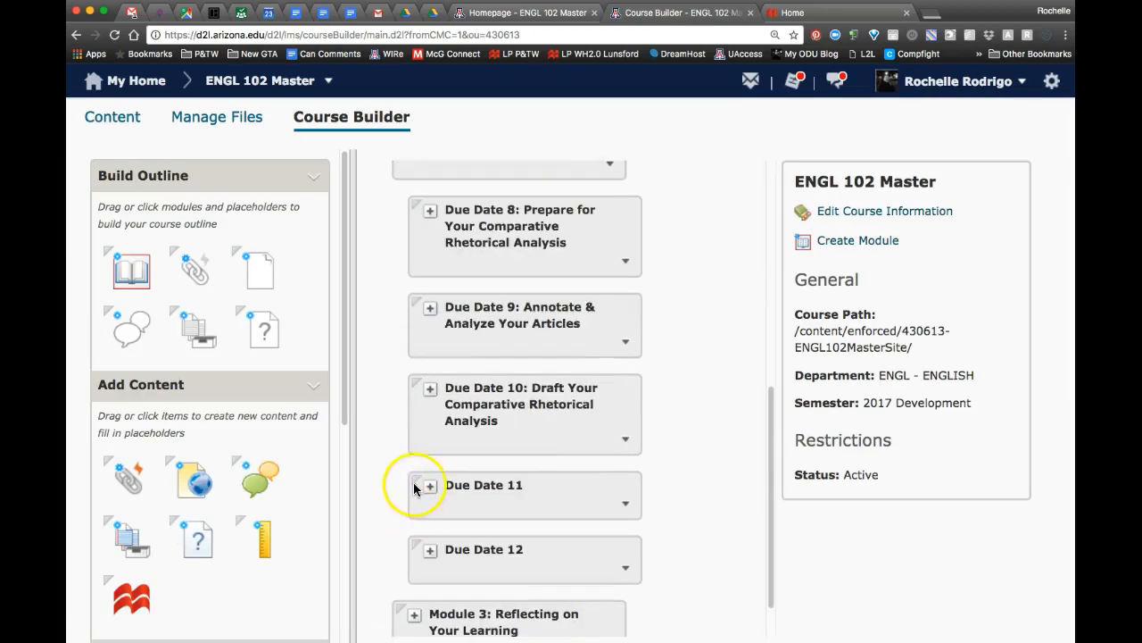
pyautogui.click(431, 488)
pyautogui.scroll(-2, 435, 446)
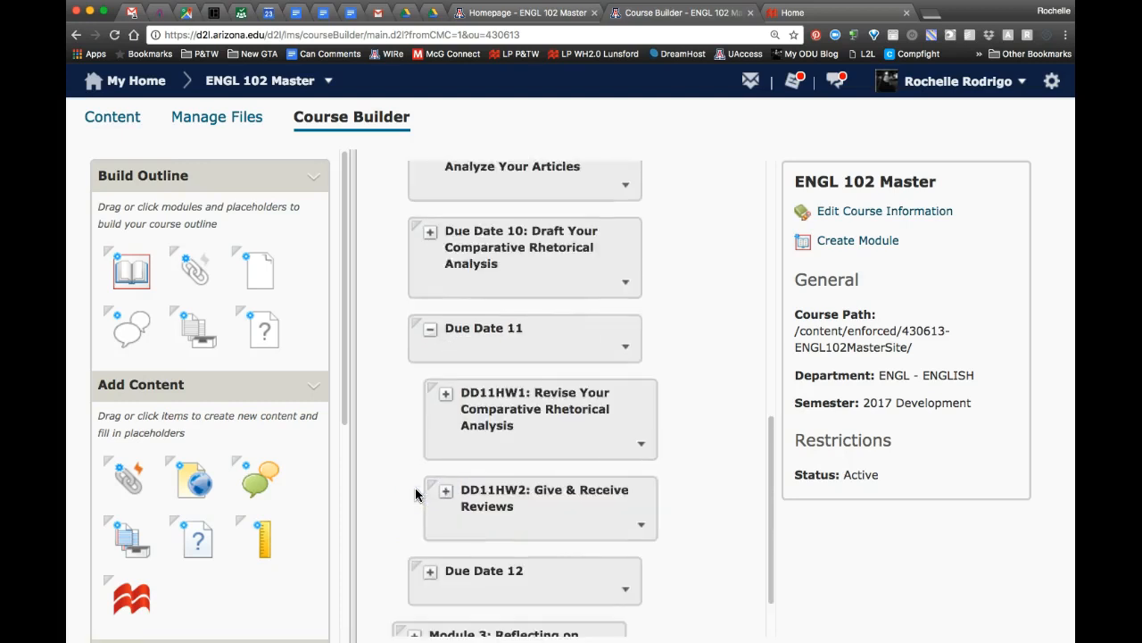
pyautogui.click(445, 368)
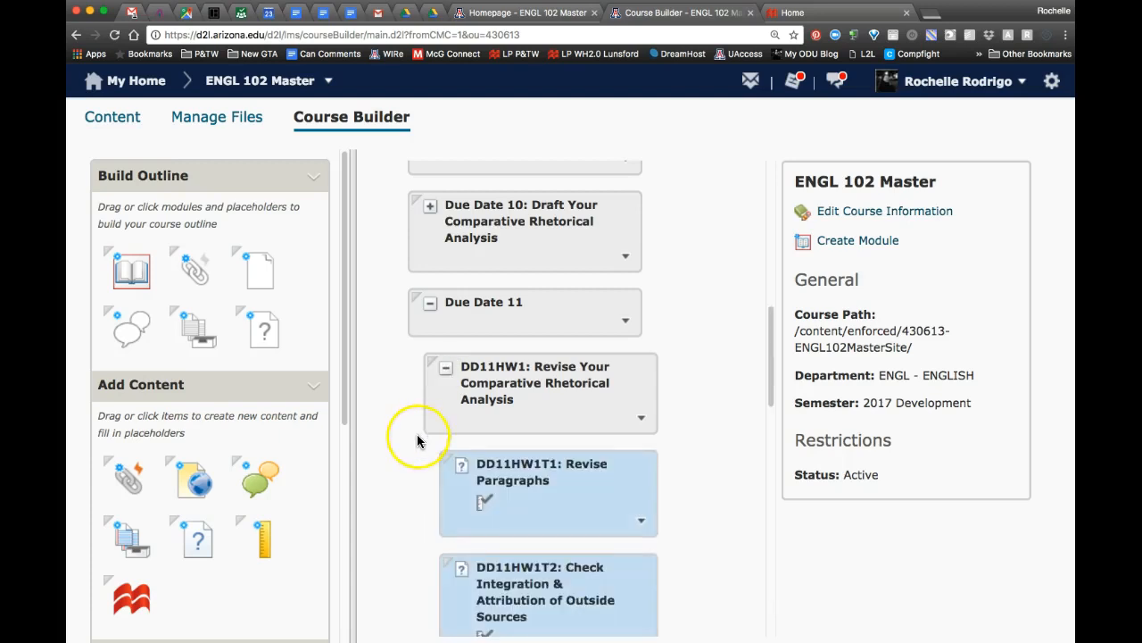
pyautogui.scroll(-3, 417, 439)
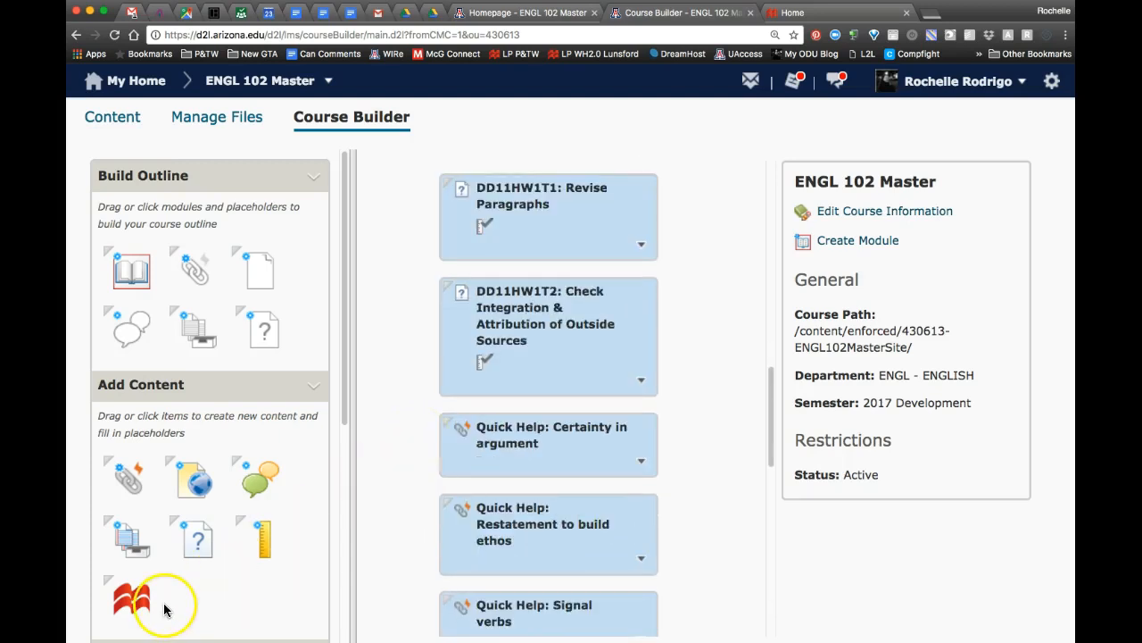
# Step: Deploy the assigned LearningCurve: Evaluating, integrating, and acknowledging sources (APA) from Macmillan content into DD11HW1, and close the content selector
pyautogui.click(132, 605)
pyautogui.moveTo(132, 610); pyautogui.dragTo(512, 407)
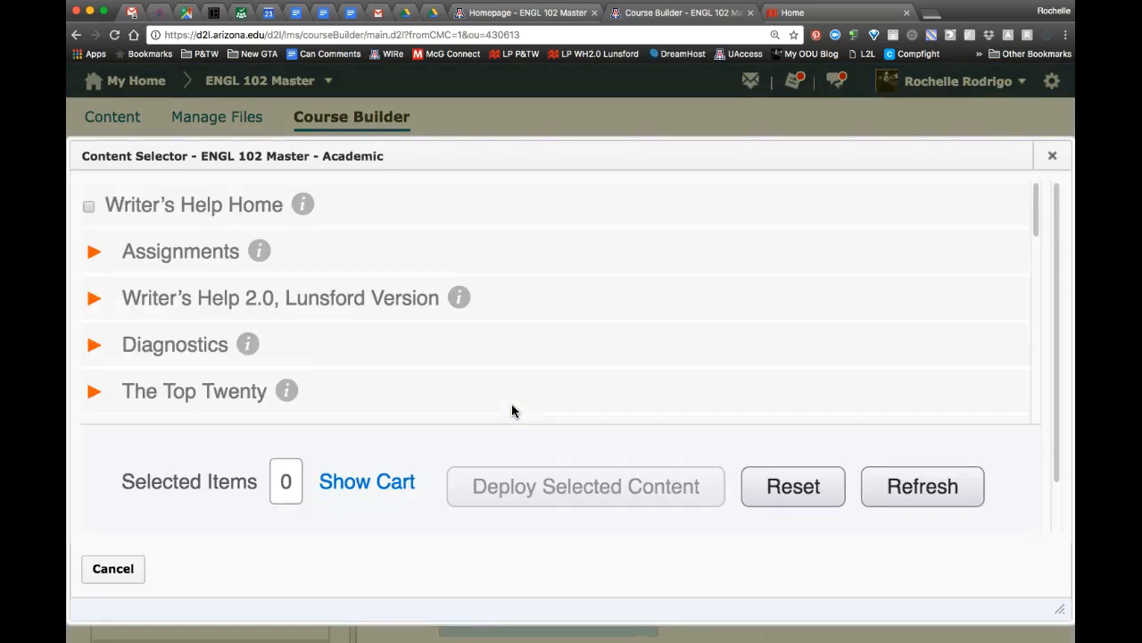
pyautogui.click(96, 254)
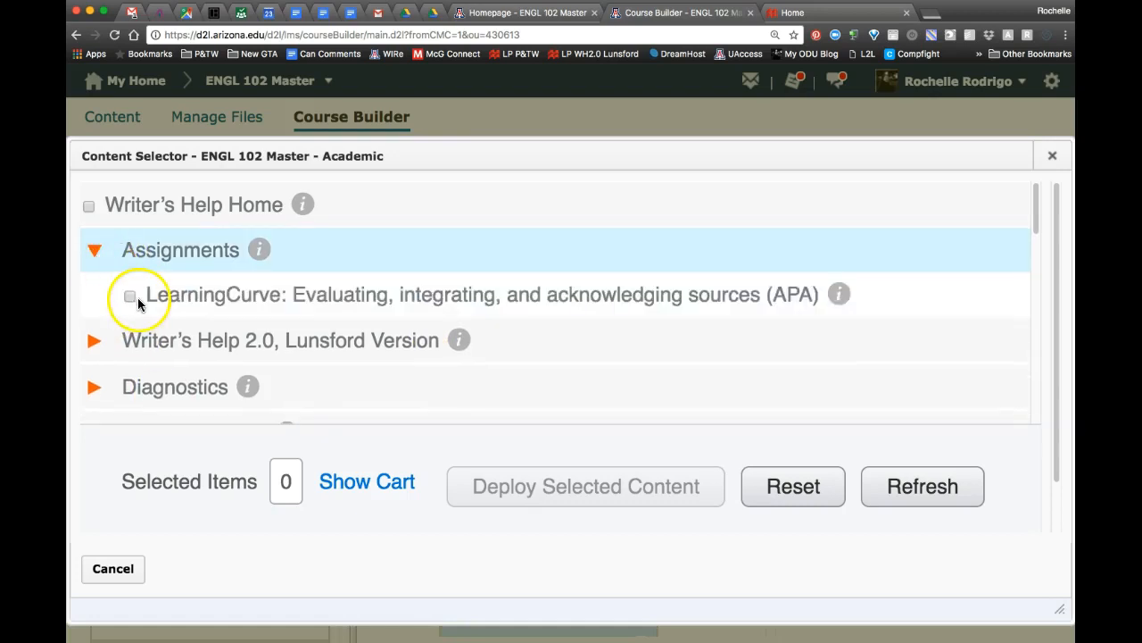
pyautogui.click(132, 296)
pyautogui.click(662, 487)
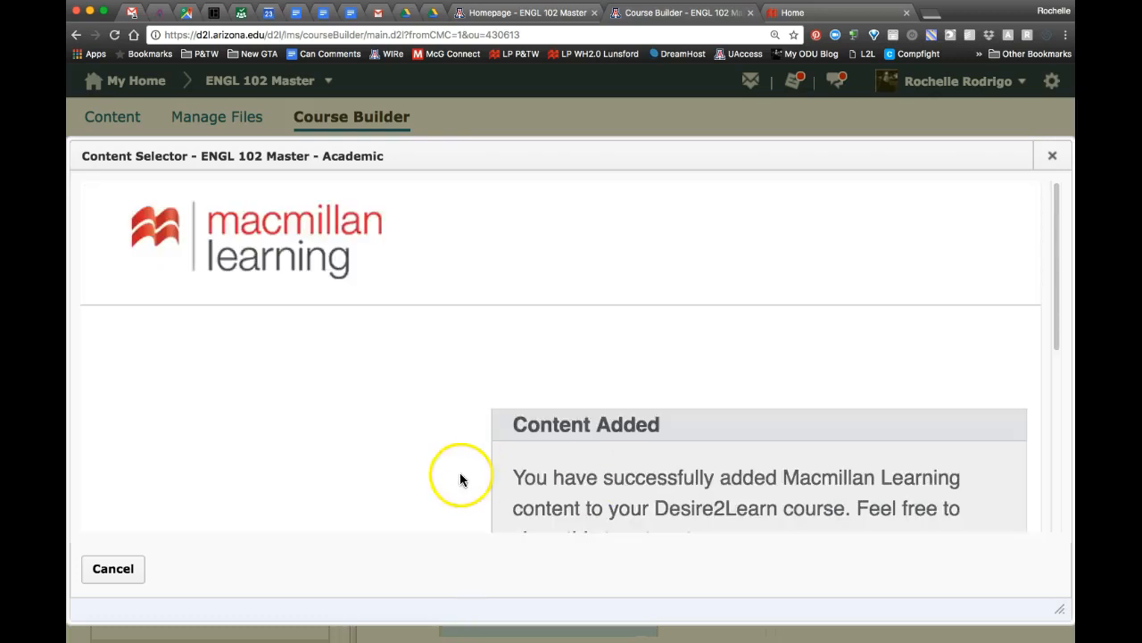
pyautogui.click(120, 571)
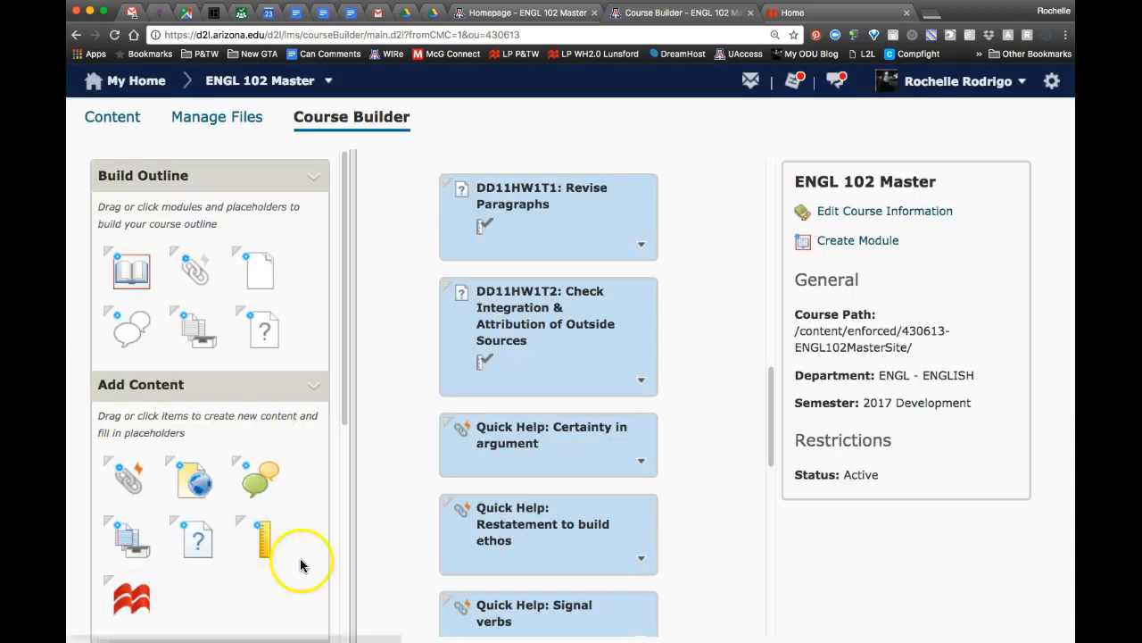
# Step: Return to the DD11HW1 content page and remove the due date from the LearningCurve (APA) link
pyautogui.click(117, 119)
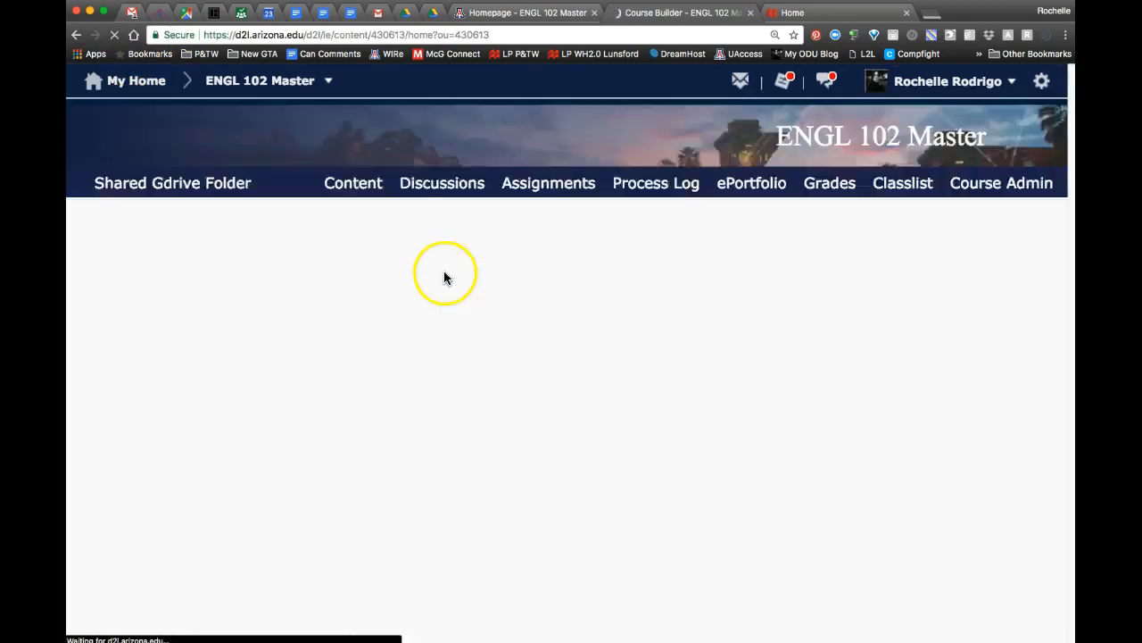
pyautogui.scroll(-15, 329, 349)
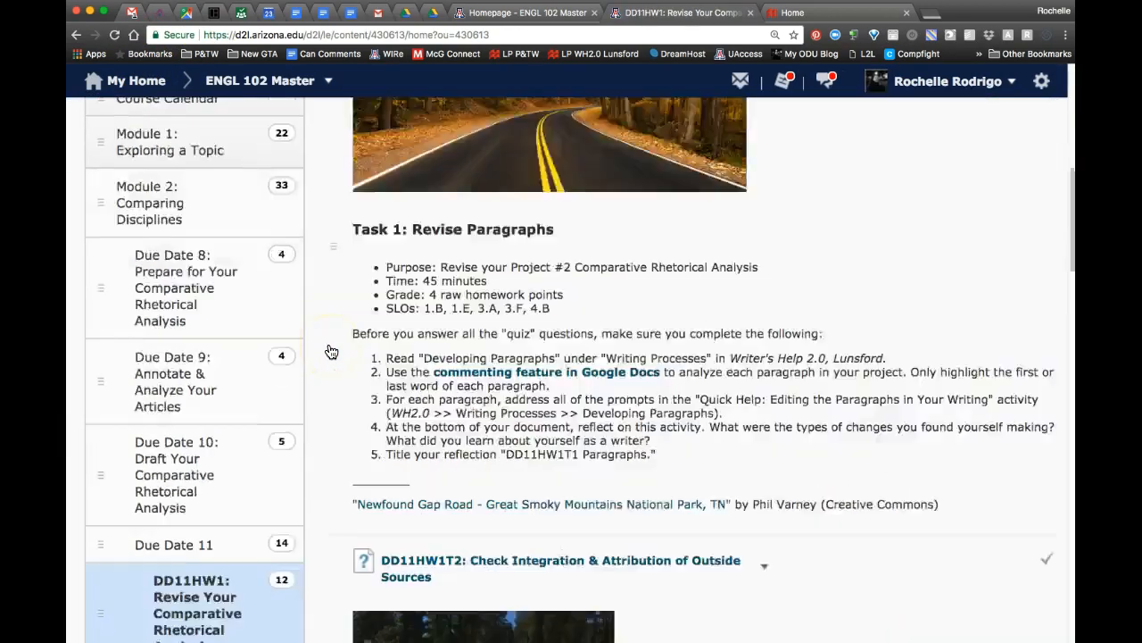
pyautogui.scroll(-12, 330, 351)
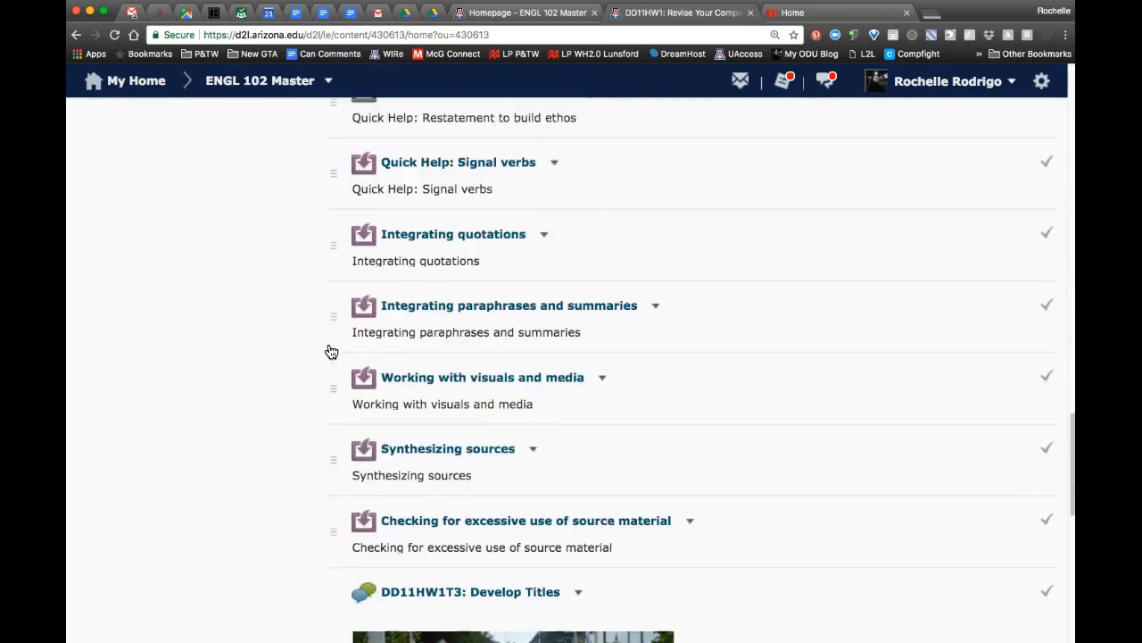
pyautogui.scroll(-10, 331, 351)
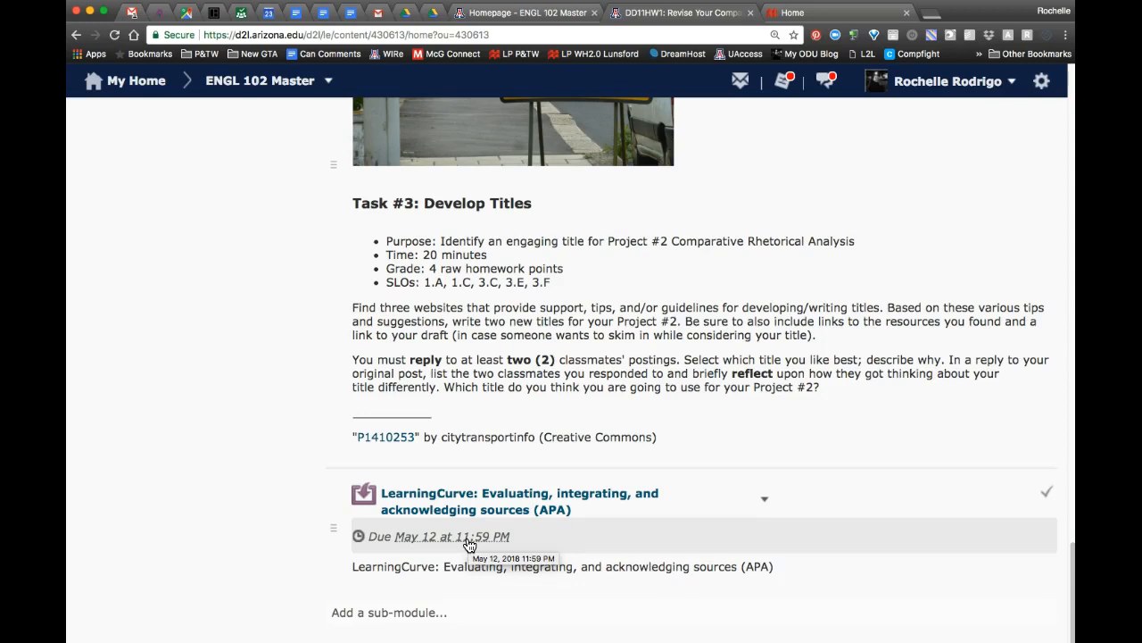
pyautogui.click(537, 547)
pyautogui.click(530, 568)
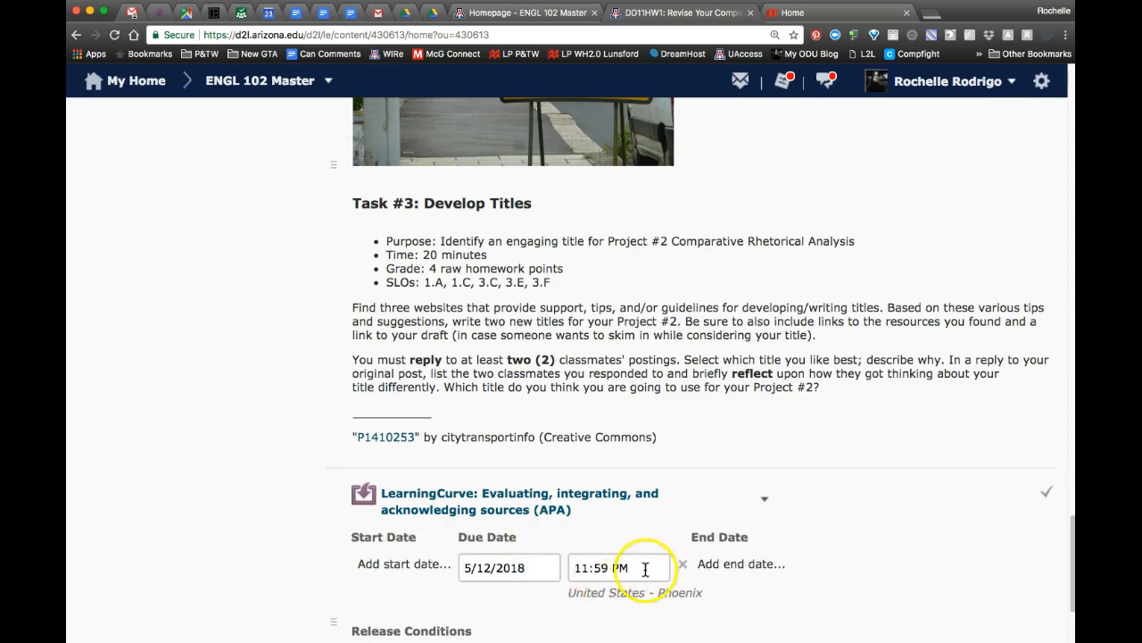
pyautogui.click(682, 566)
pyautogui.scroll(-2, 429, 568)
pyautogui.click(380, 573)
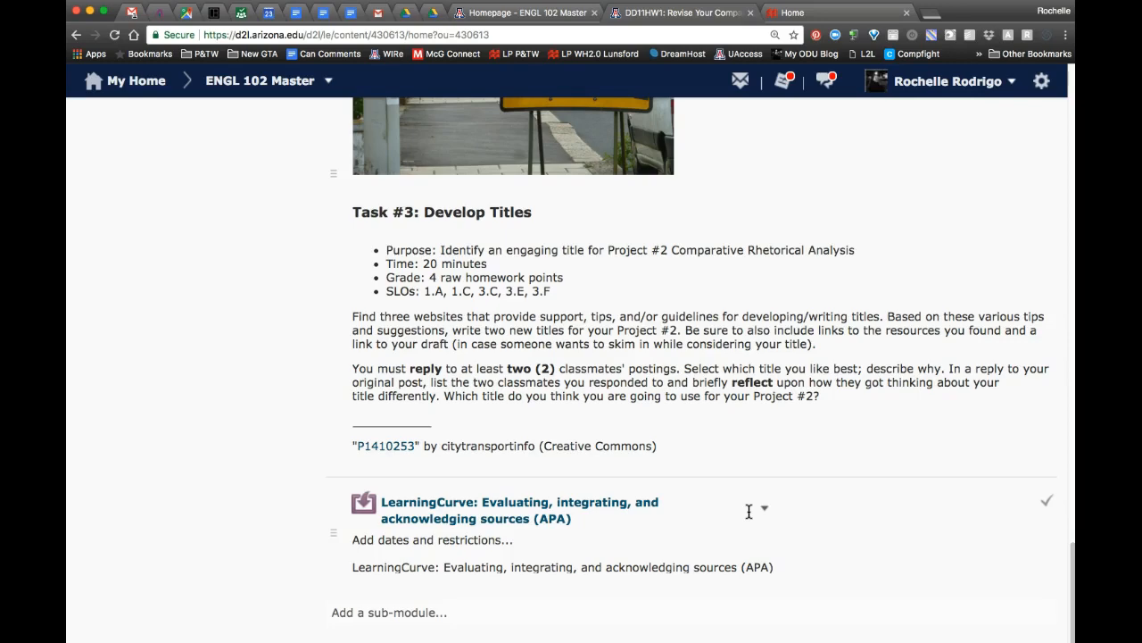
# Step: Open the course grades list and locate the LearningCurve (APA) grade item in the Unassigned category
pyautogui.scroll(20, 749, 510)
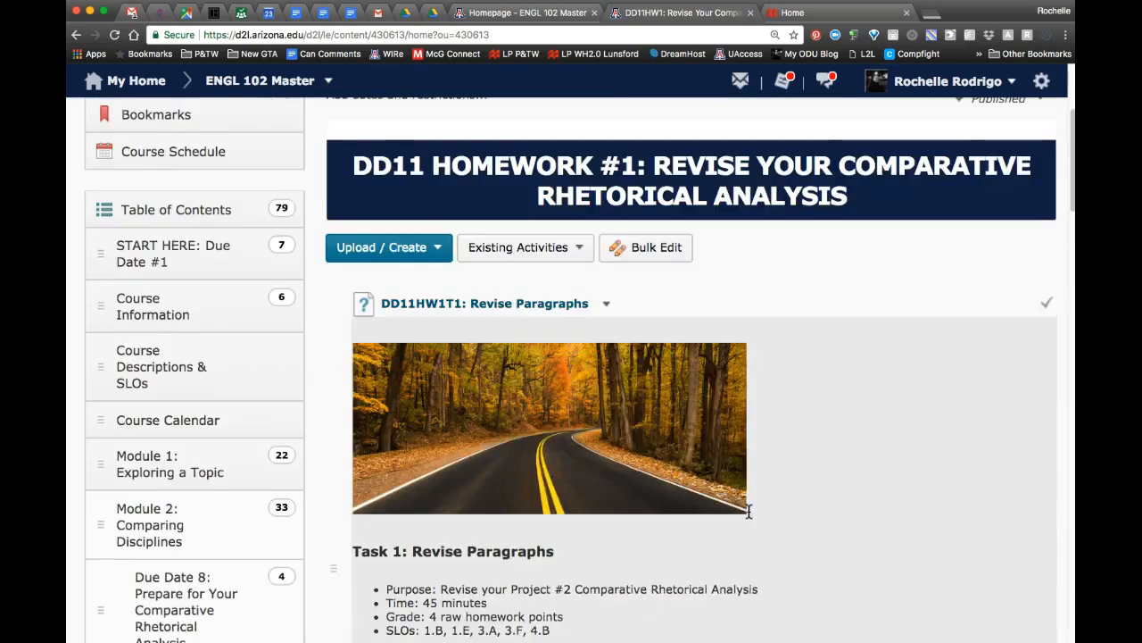
pyautogui.scroll(5, 803, 357)
pyautogui.click(837, 233)
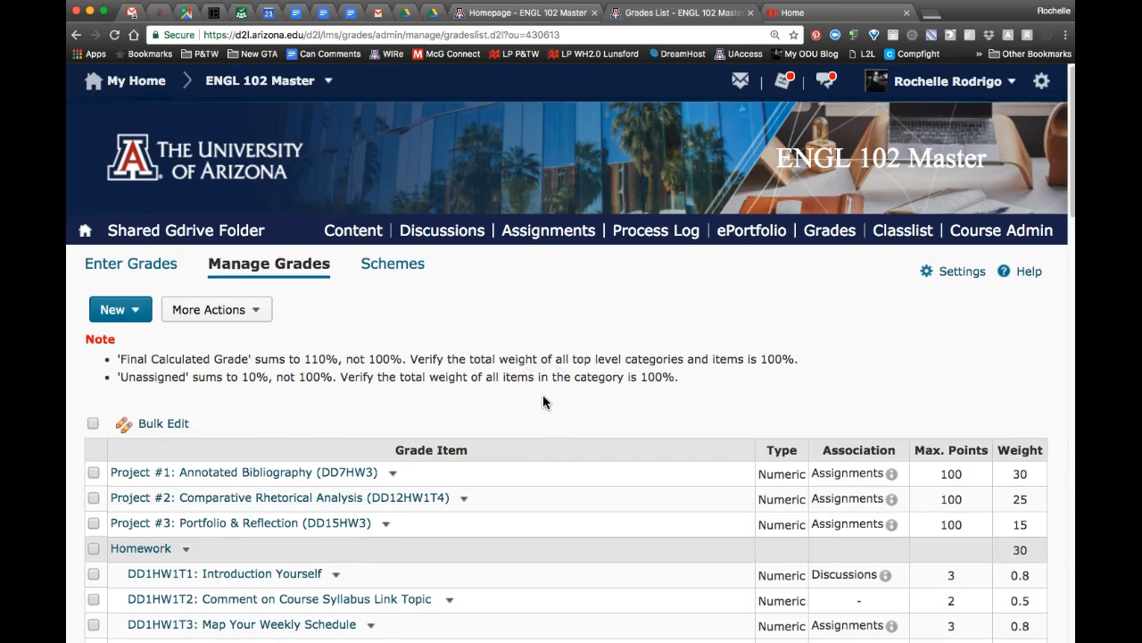
pyautogui.scroll(-3, 544, 401)
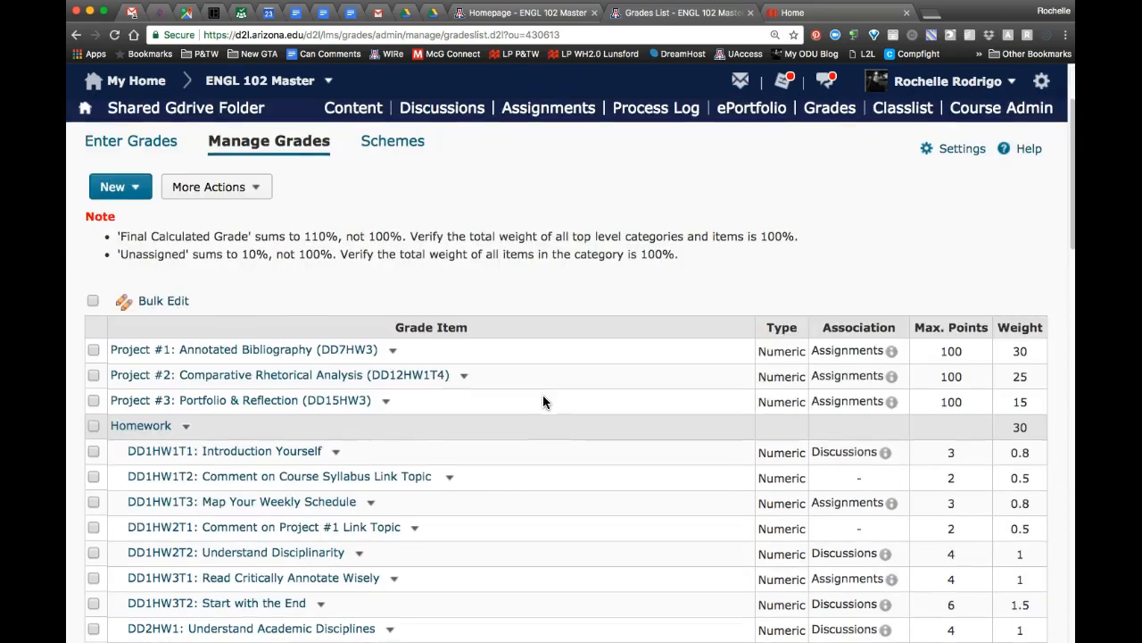
pyautogui.scroll(-10, 543, 397)
pyautogui.scroll(-20, 543, 402)
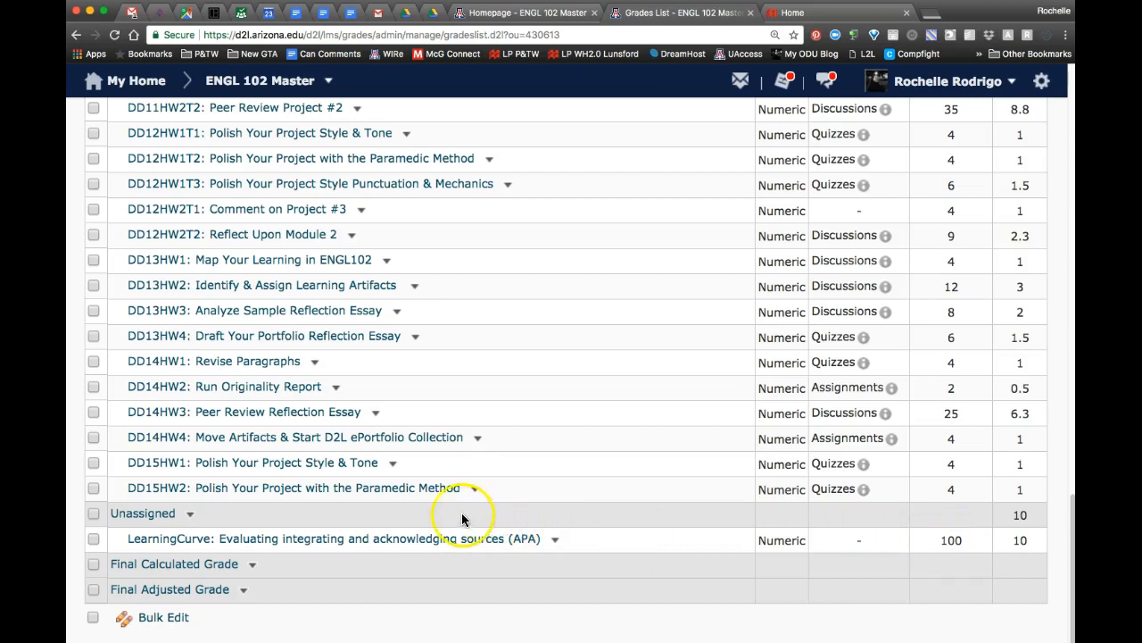
# Step: Edit the Unassigned grade category and rename it "Pushed from Writer's Help LaunchPad"
pyautogui.click(190, 516)
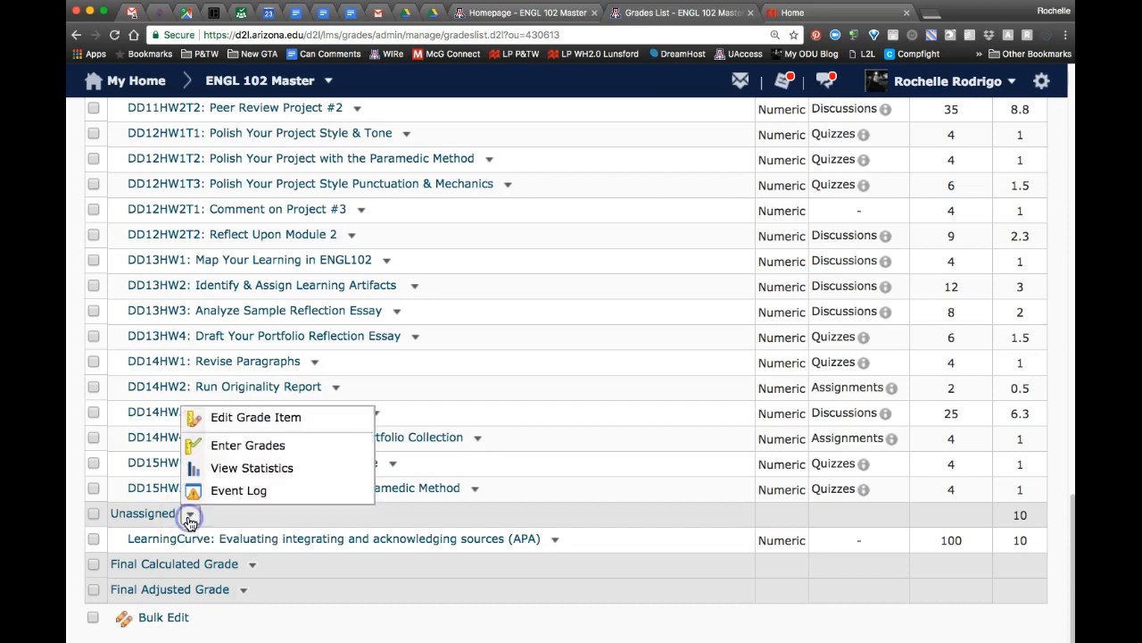
pyautogui.click(228, 418)
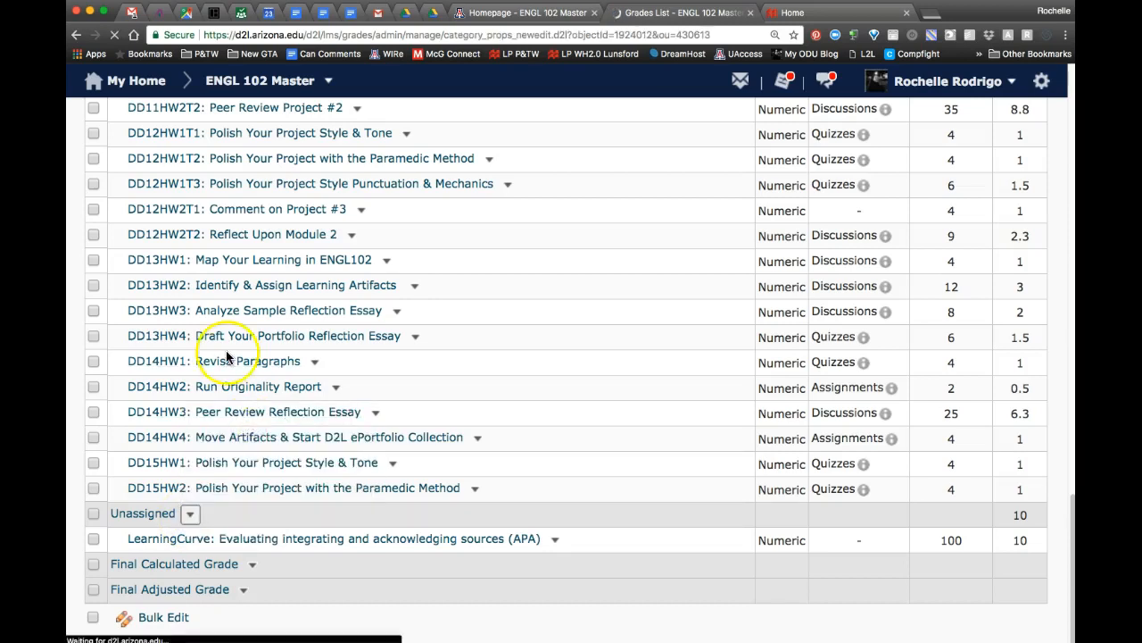
pyautogui.moveTo(191, 412); pyautogui.dragTo(86, 404)
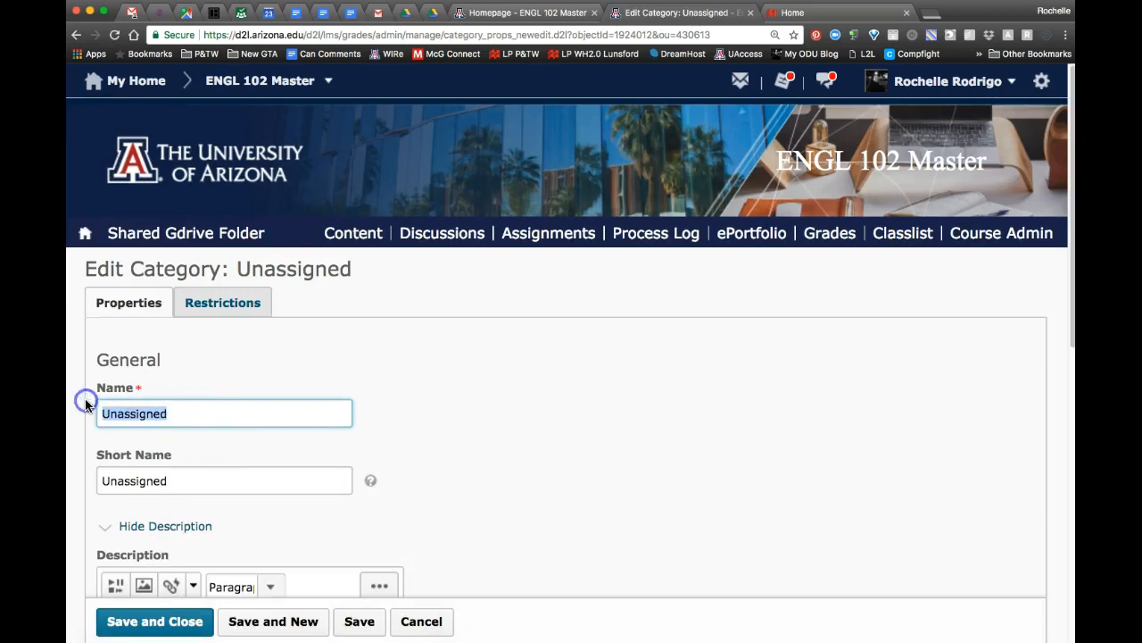
pyautogui.write('Pushed ')
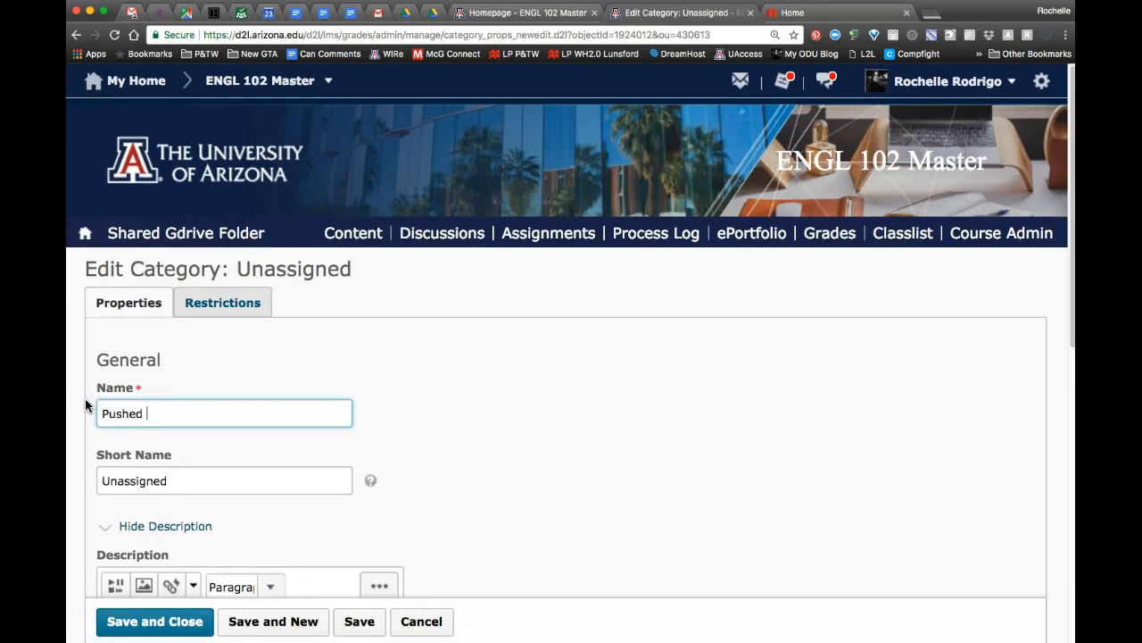
pyautogui.write('from Launch')
pyautogui.write('Pad')
pyautogui.write(" Writer's")
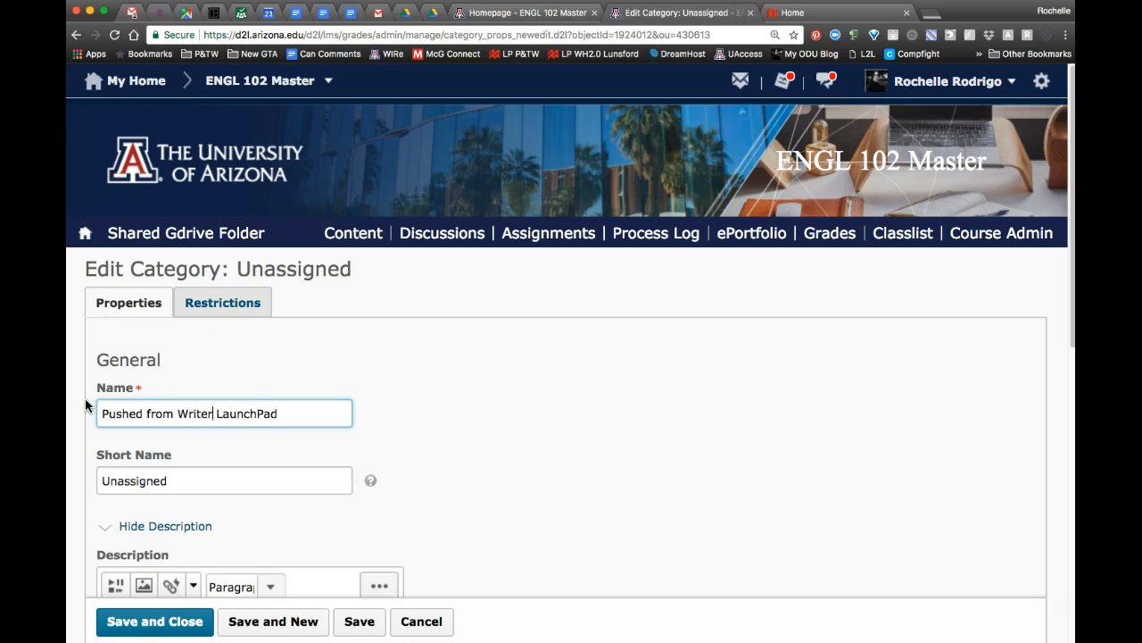
pyautogui.write(' Help')
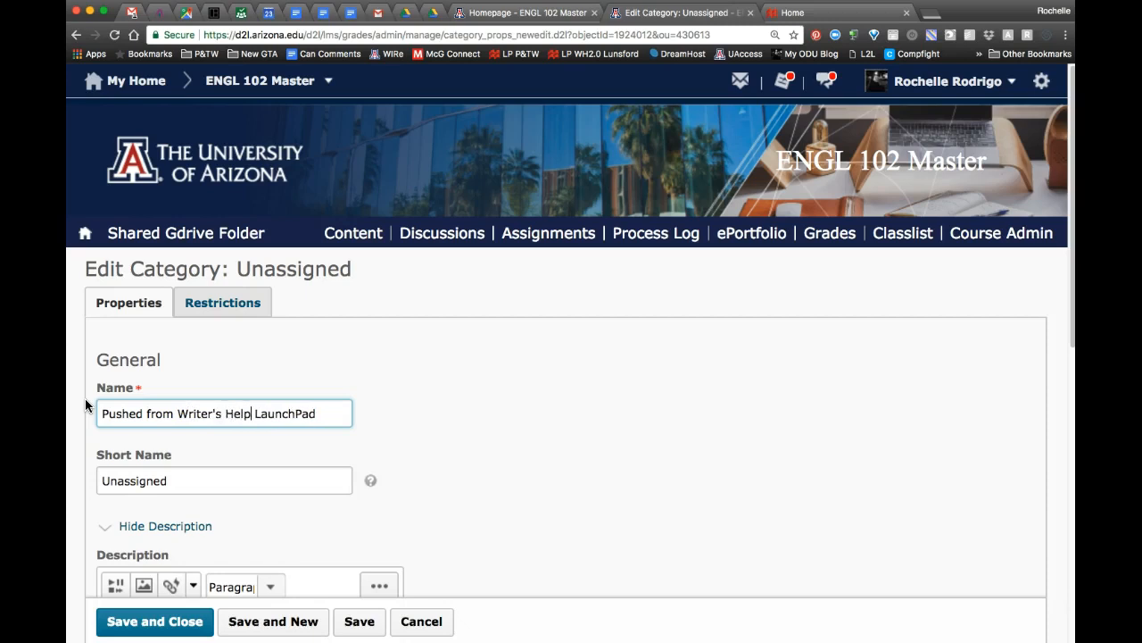
# Step: Set the grade category's weight to 0, then save and close it
pyautogui.scroll(-1, 421, 574)
pyautogui.scroll(-4, 421, 574)
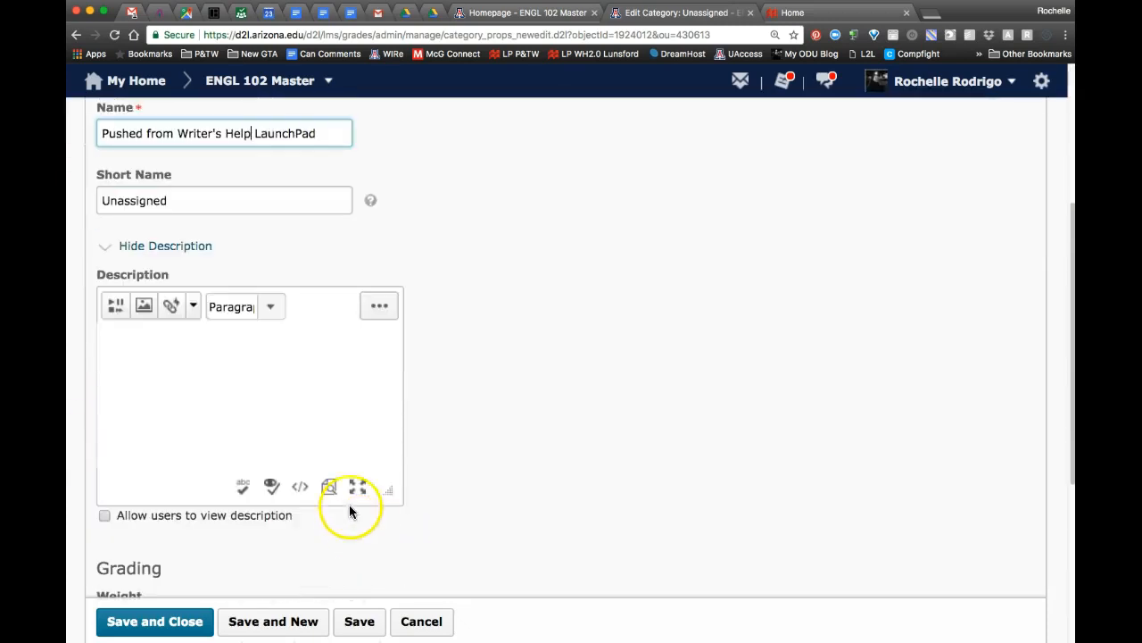
pyautogui.click(326, 356)
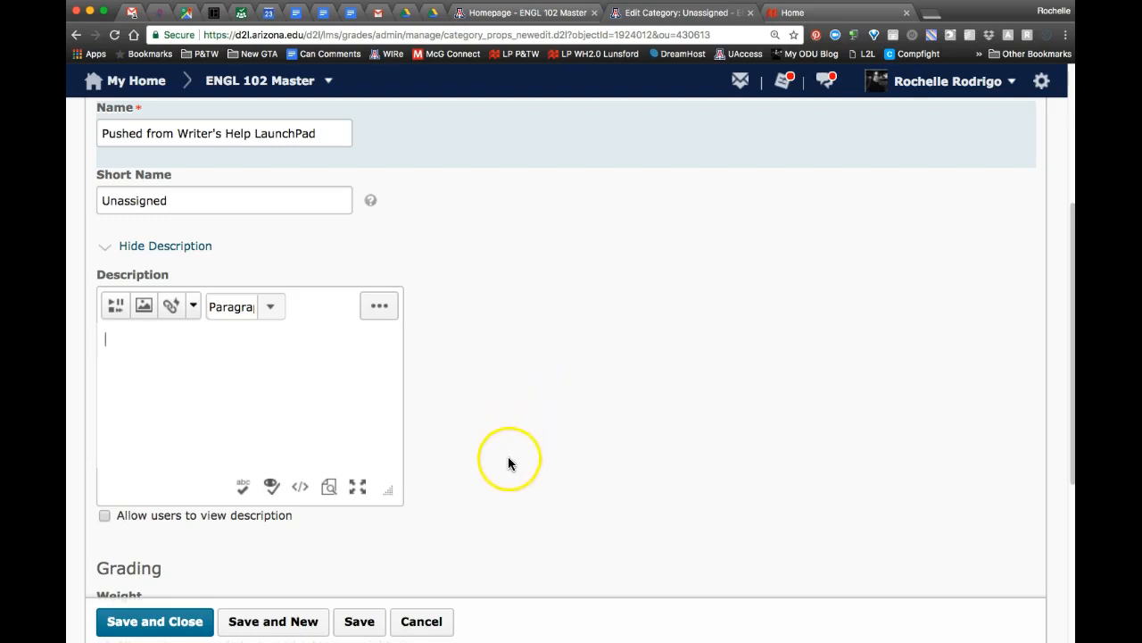
pyautogui.scroll(-3, 308, 506)
pyautogui.click(167, 489)
pyautogui.press('BackSpace')
pyautogui.press('BackSpace')
pyautogui.write('0')
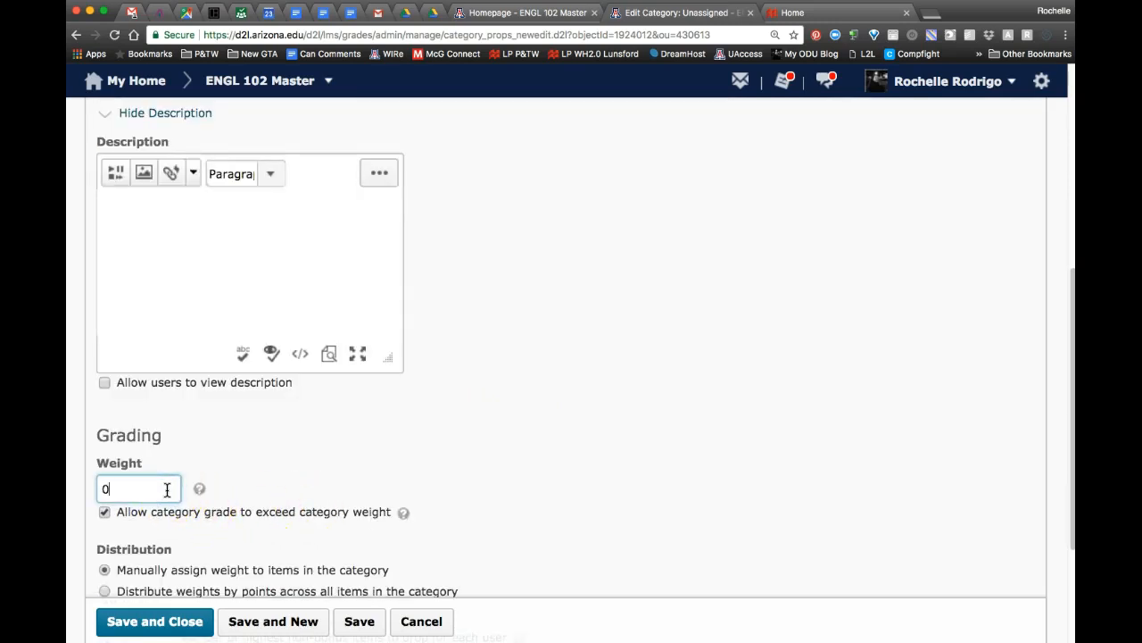
pyautogui.click(156, 621)
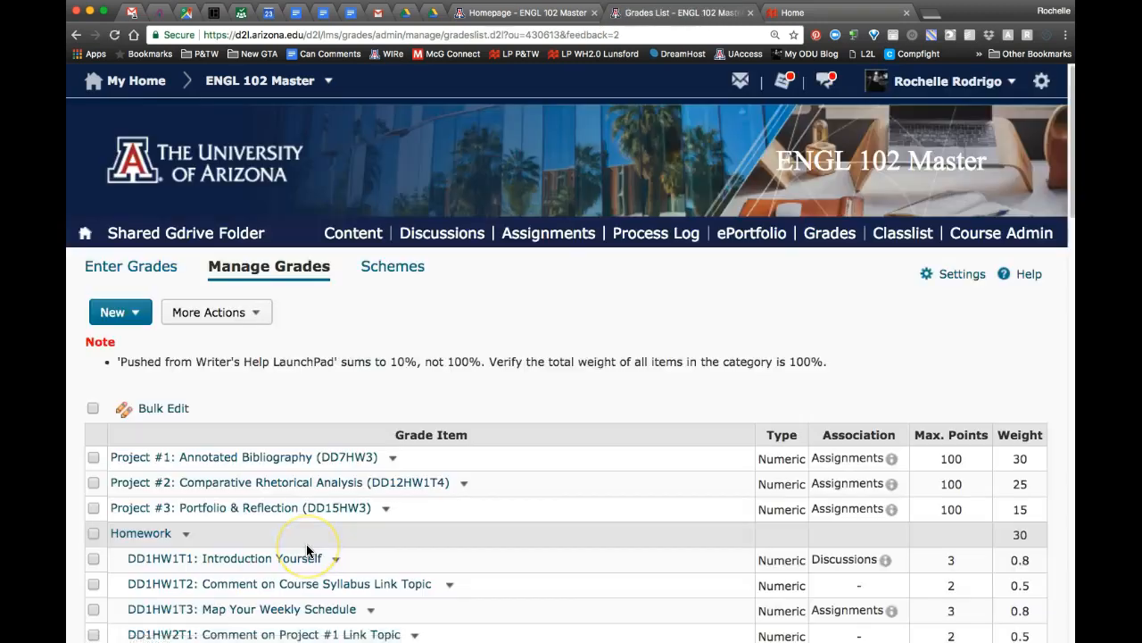
# Step: Review the weights of the Pushed from Writer's Help LaunchPad category and its item, and the note above the grades list
pyautogui.scroll(-15, 306, 545)
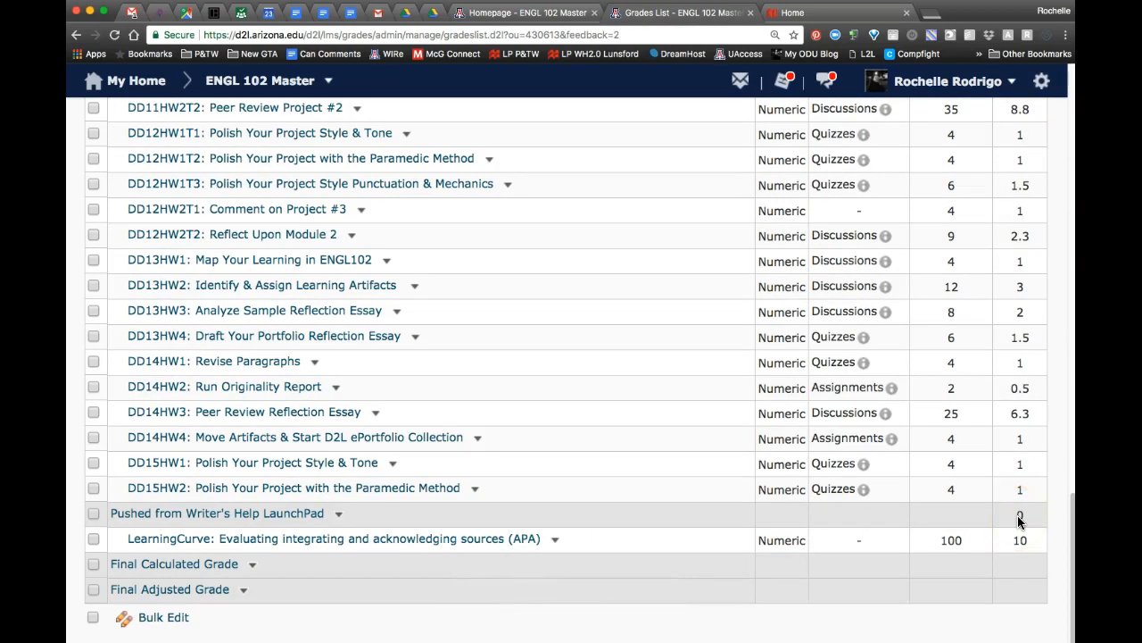
pyautogui.click(1003, 484)
pyautogui.click(936, 586)
pyautogui.scroll(2, 942, 506)
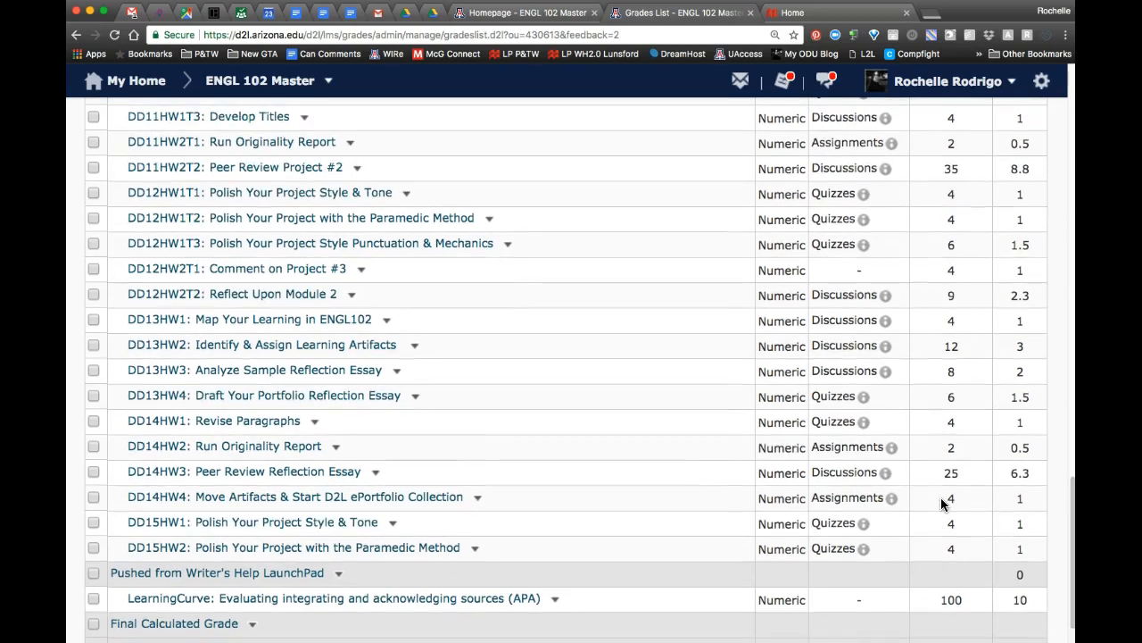
pyautogui.scroll(20, 704, 243)
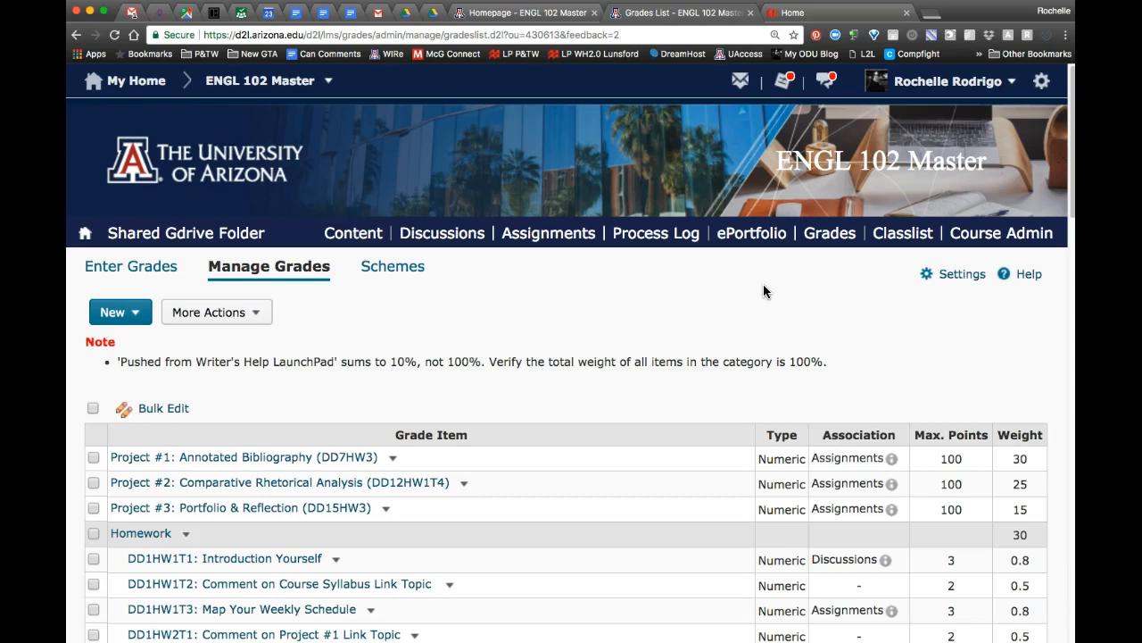
pyautogui.scroll(-1, 763, 290)
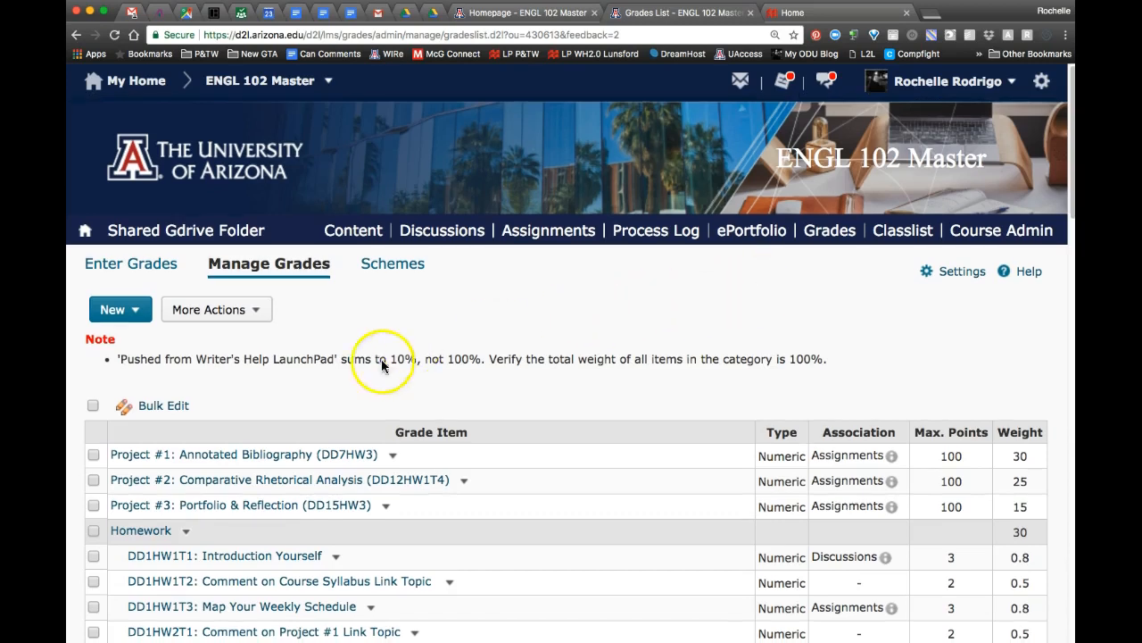